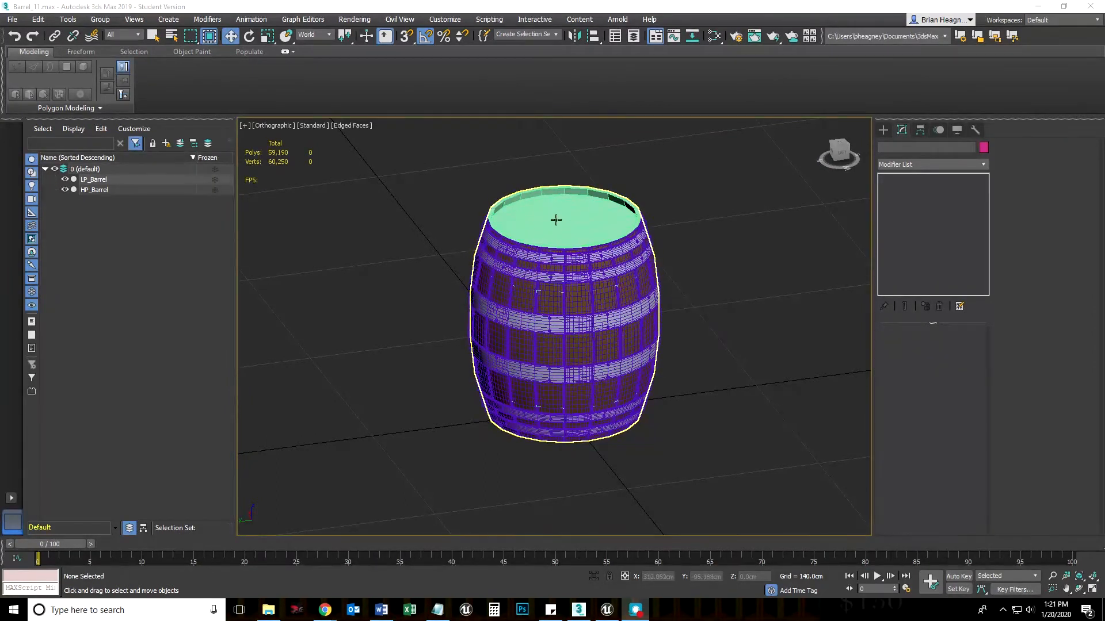
# Step: In Unreal Editor, connect the diffuse texture sample's RGB output to Base Color in the M_Barrel material and save the material
pyautogui.moveTo(607, 614)
pyautogui.click(612, 561)
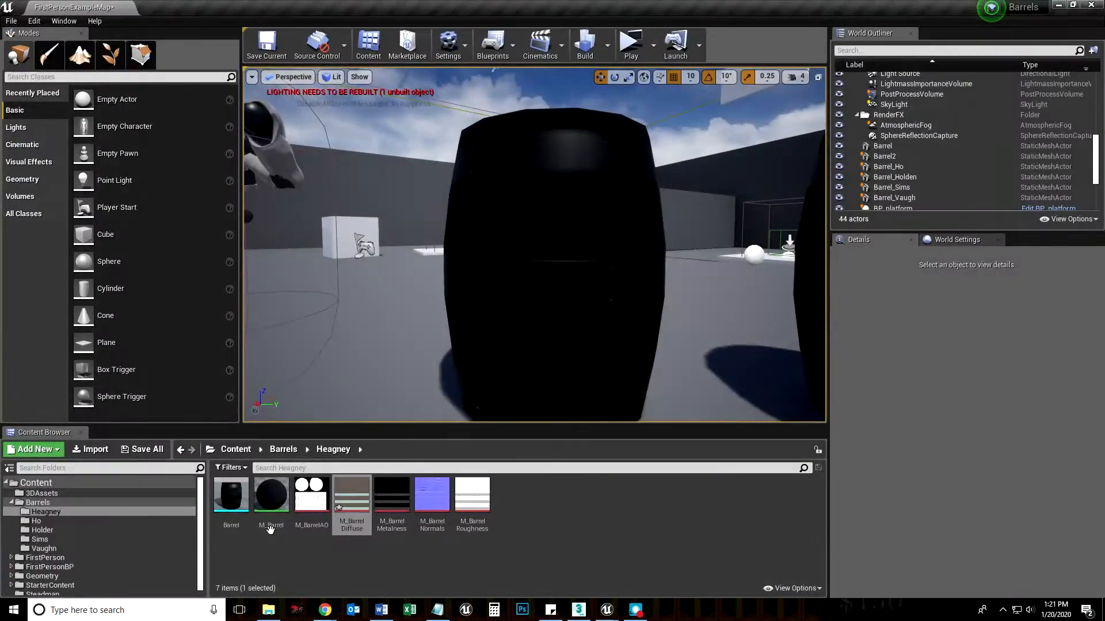
pyautogui.doubleClick(271, 496)
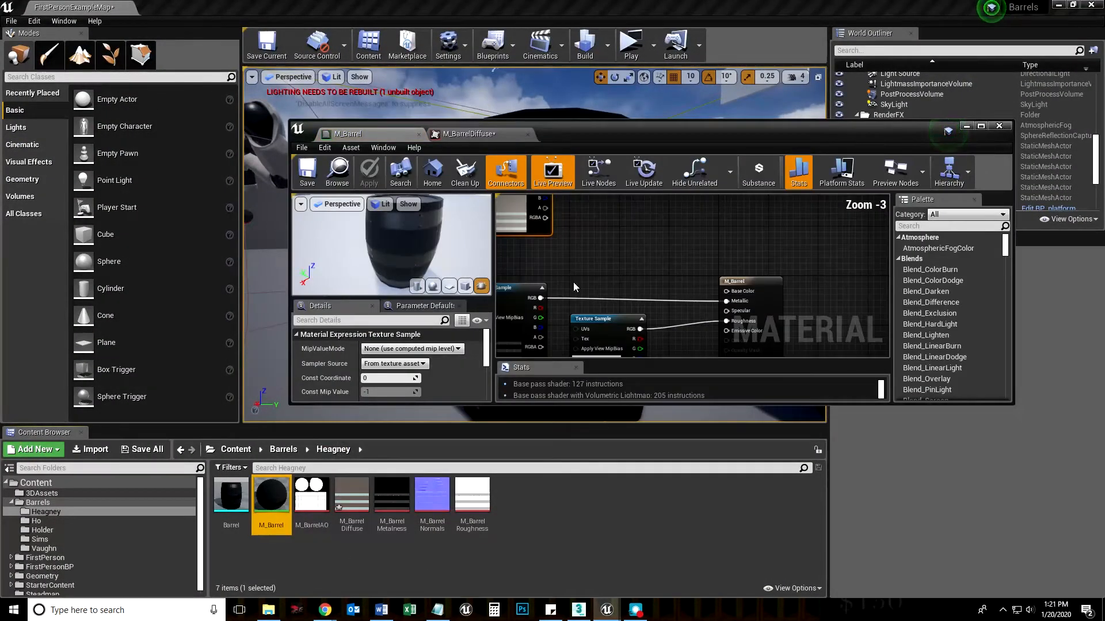
pyautogui.scroll(-2, 579, 248)
pyautogui.moveTo(562, 230); pyautogui.dragTo(660, 322)
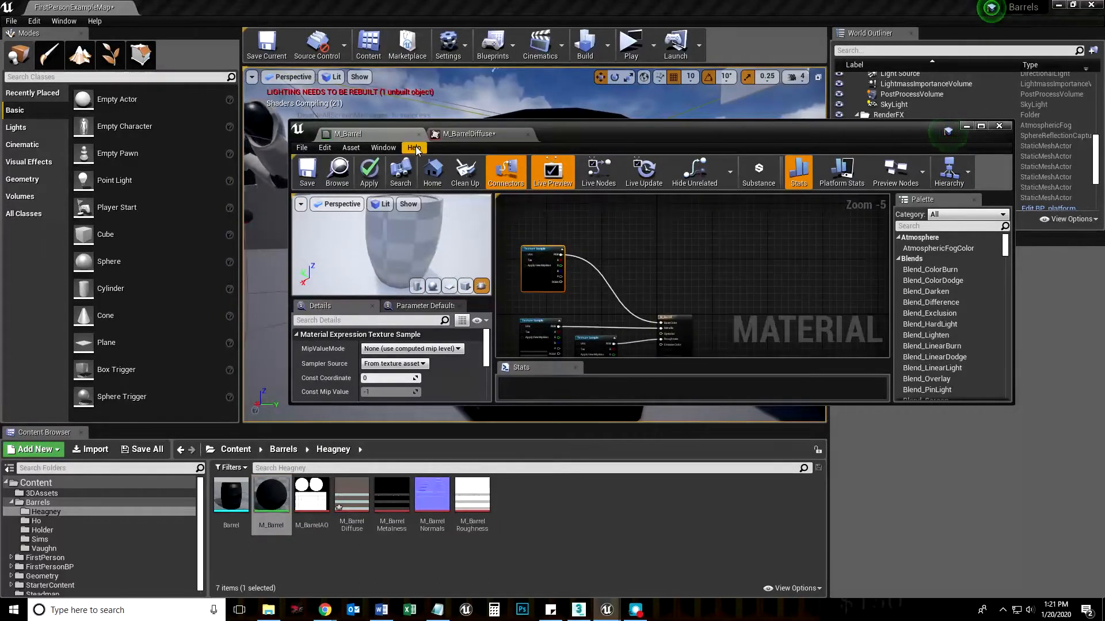
pyautogui.click(307, 170)
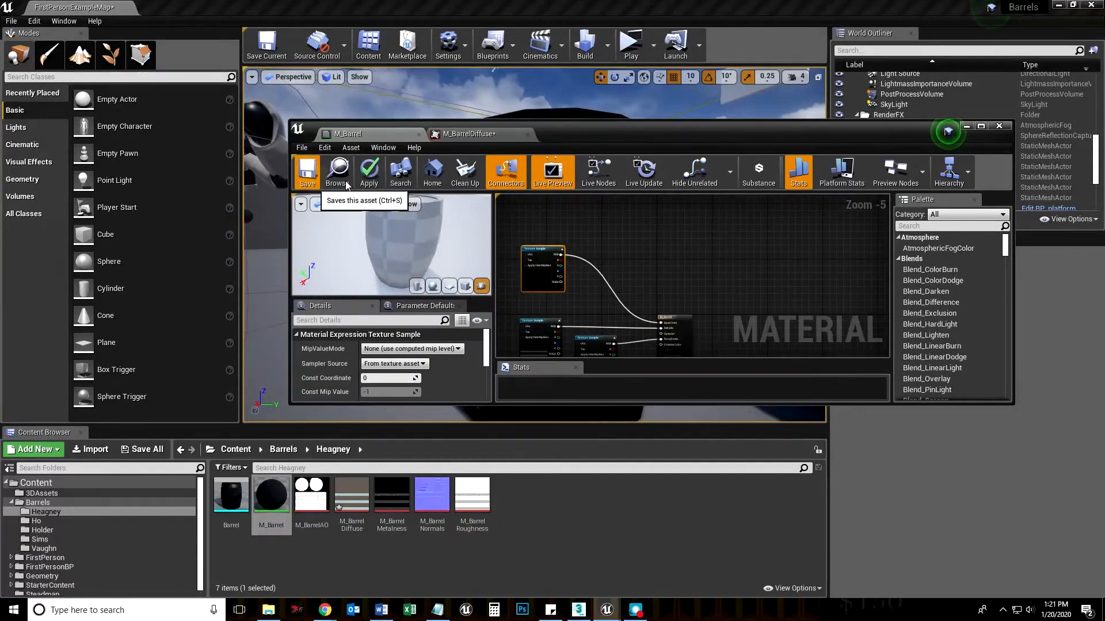
pyautogui.click(968, 127)
# Step: Open the Barrel static mesh and examine the textured staves, metal bands, rivets and lid from several distances
pyautogui.doubleClick(232, 512)
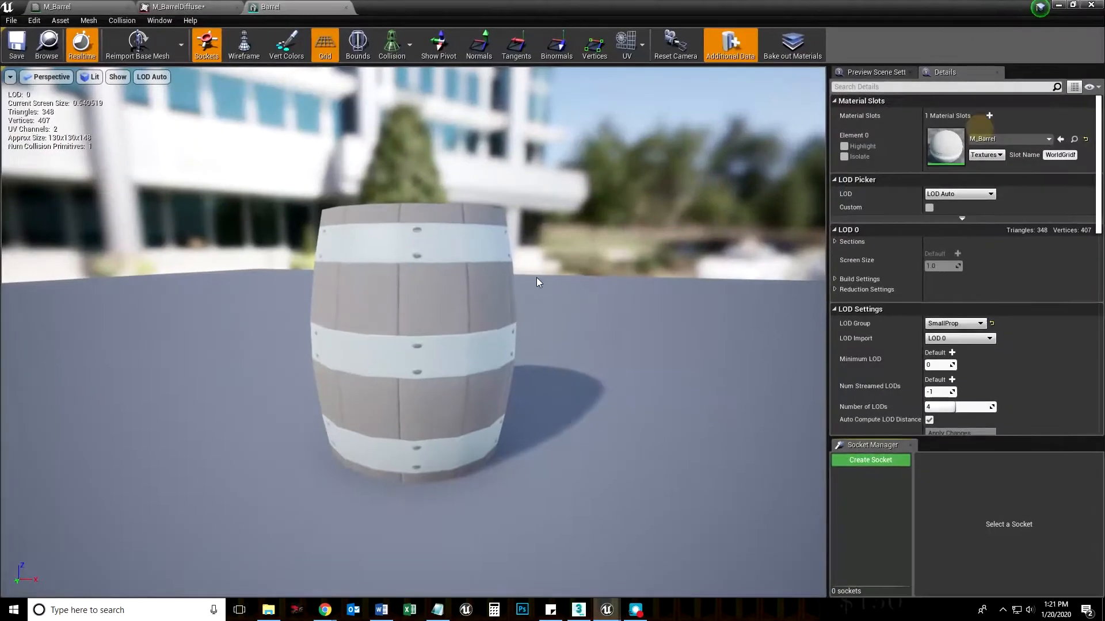
pyautogui.moveTo(420, 307); pyautogui.dragTo(419, 308, button='middle')
pyautogui.moveTo(419, 309); pyautogui.dragTo(420, 308, button='right')
pyautogui.moveTo(419, 309); pyautogui.dragTo(419, 308, button='middle')
pyautogui.moveTo(420, 308); pyautogui.dragTo(420, 309)
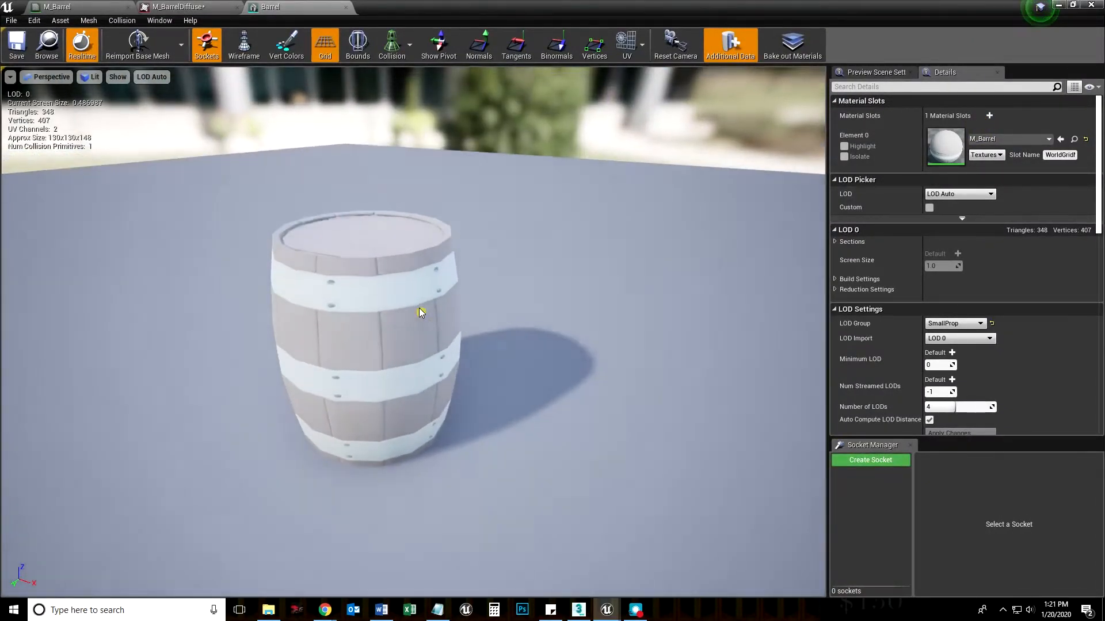
pyautogui.scroll(5, 327, 305)
pyautogui.scroll(-4, 327, 305)
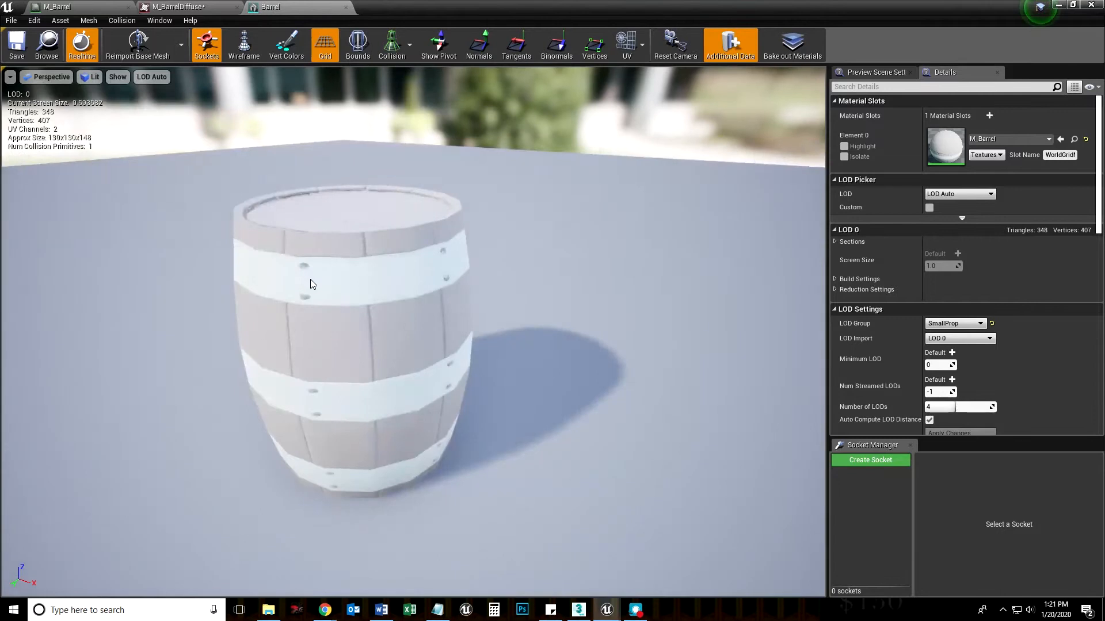
pyautogui.moveTo(302, 264); pyautogui.dragTo(302, 263)
pyautogui.scroll(6, 302, 263)
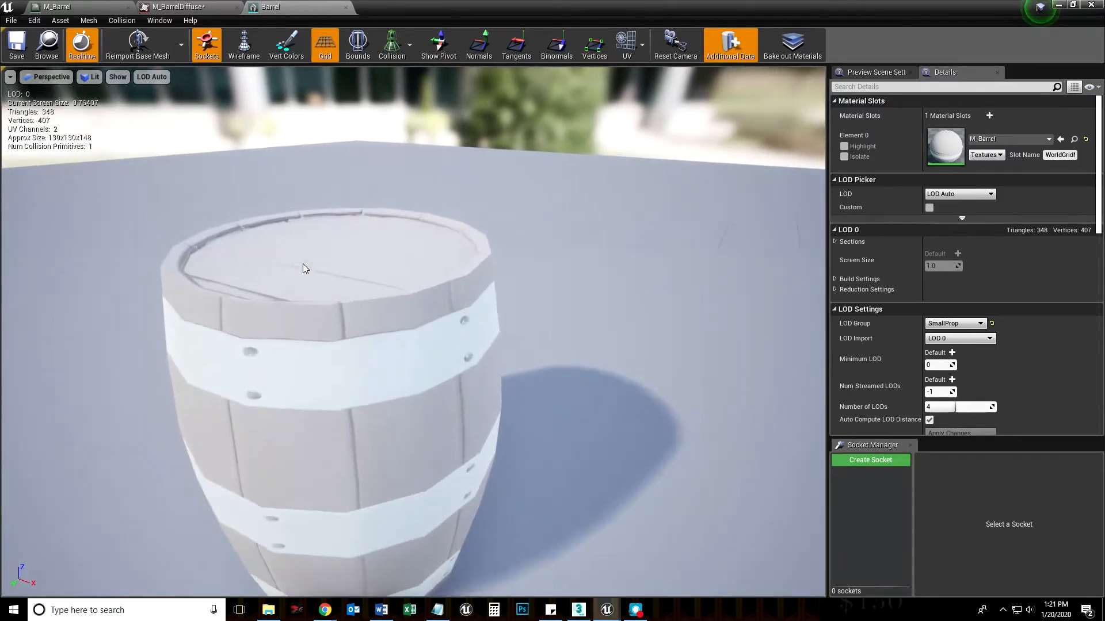
pyautogui.scroll(4, 303, 264)
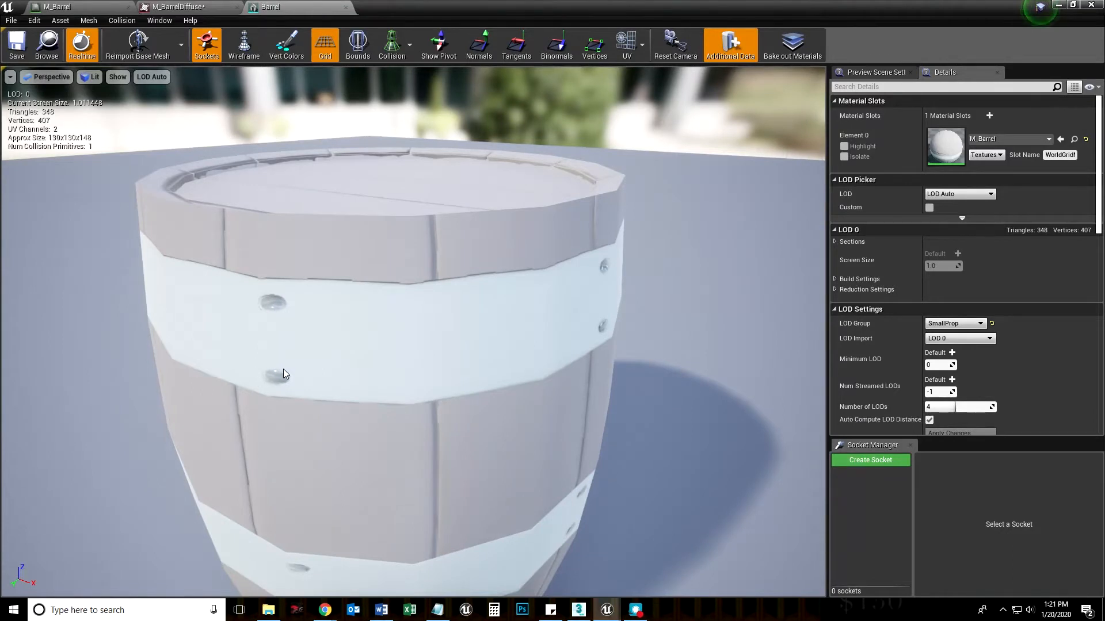
pyautogui.scroll(-5, 273, 371)
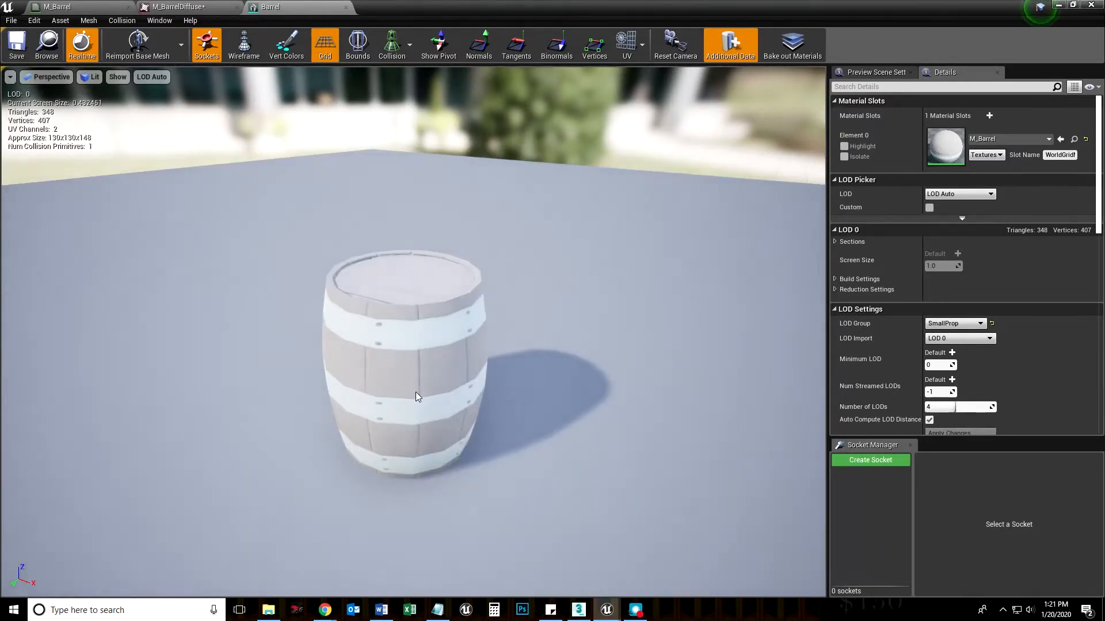
# Step: Overlay UV Channel 0 on the Barrel mesh and compare its layout with the M_BarrelDiffuse texture
pyautogui.click(622, 58)
pyautogui.click(639, 87)
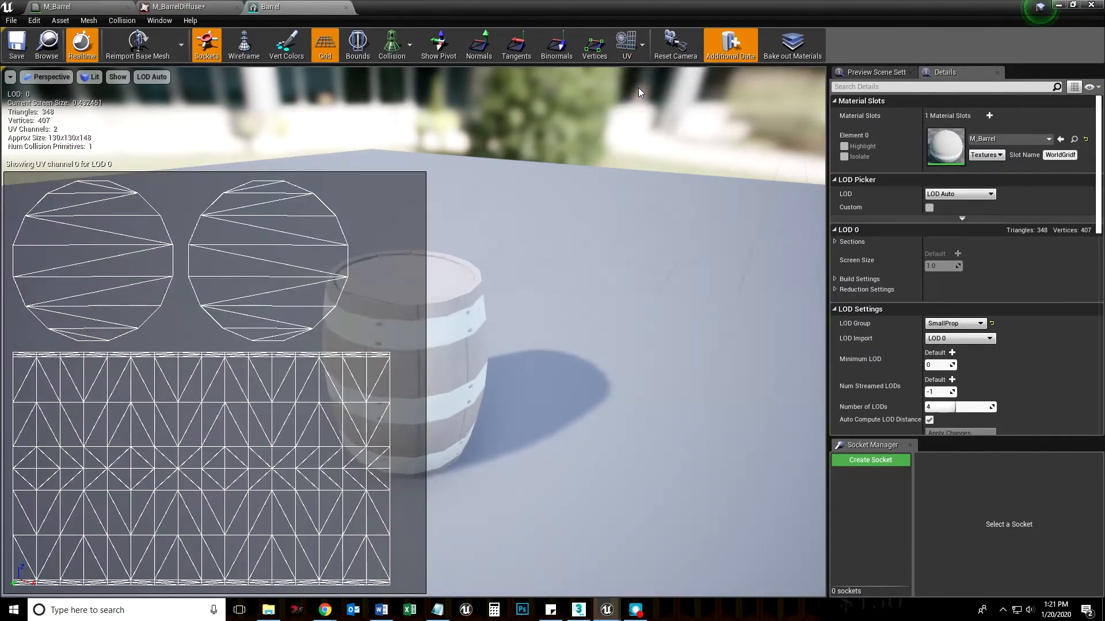
pyautogui.click(636, 51)
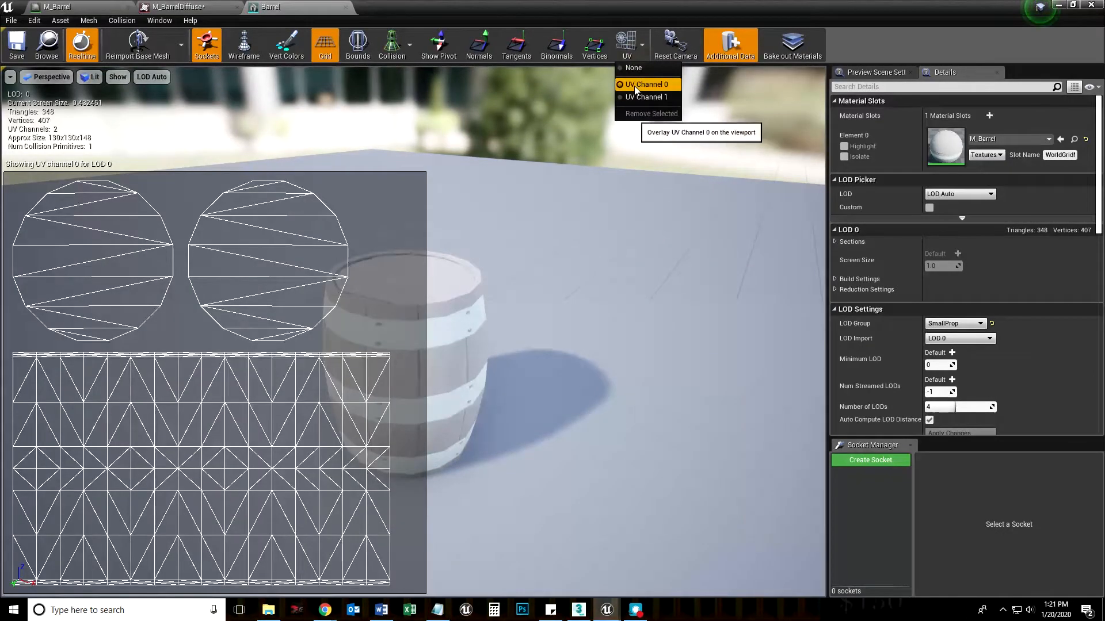
pyautogui.click(634, 85)
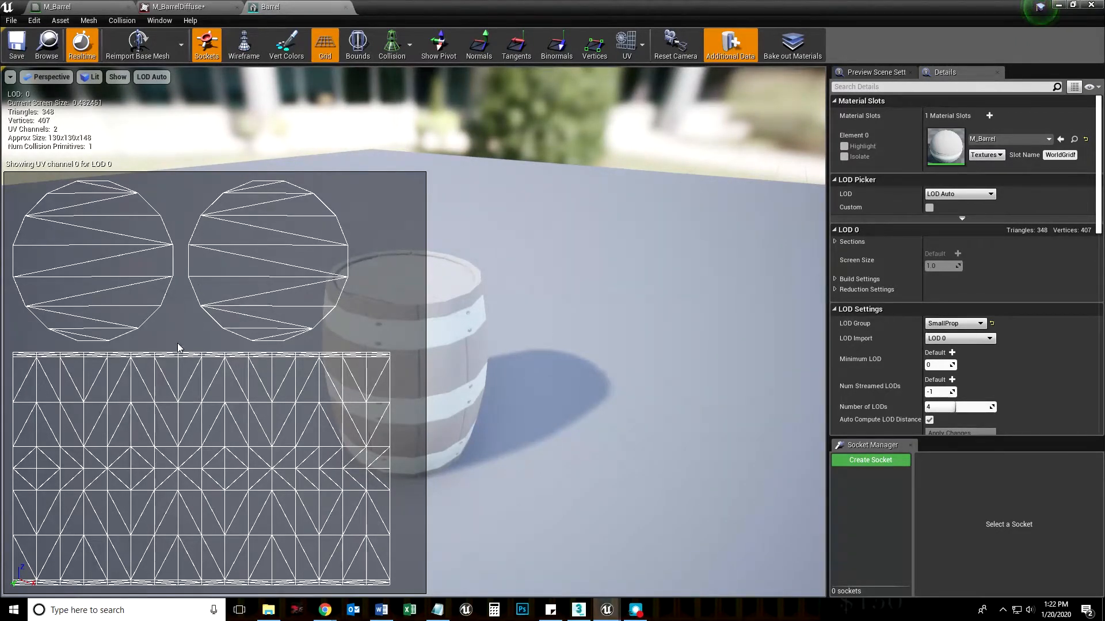
pyautogui.click(183, 6)
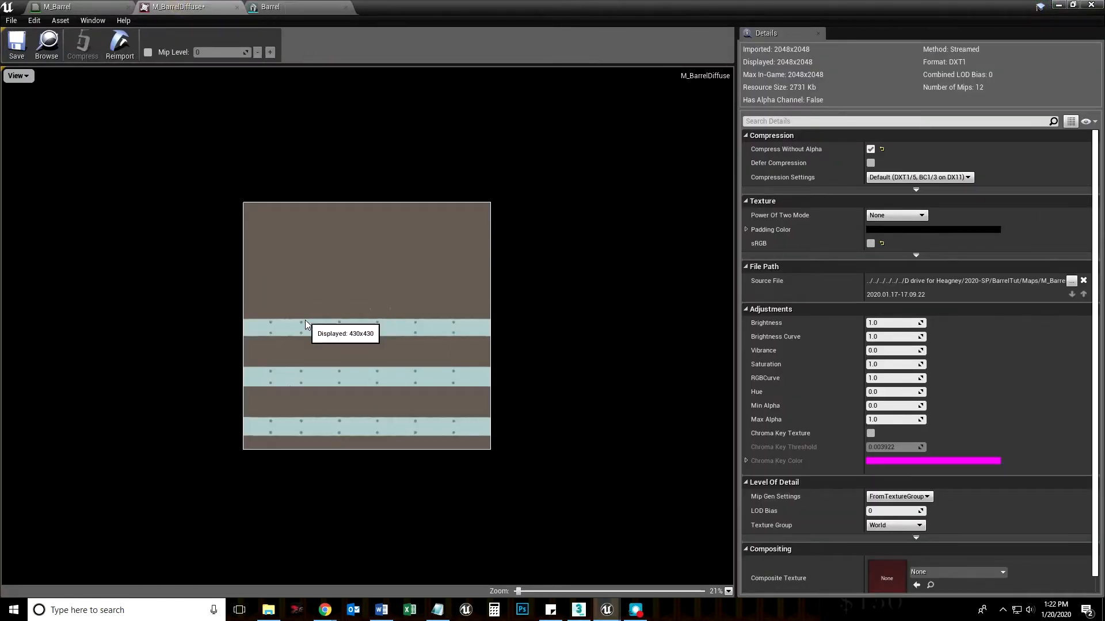
pyautogui.click(290, 8)
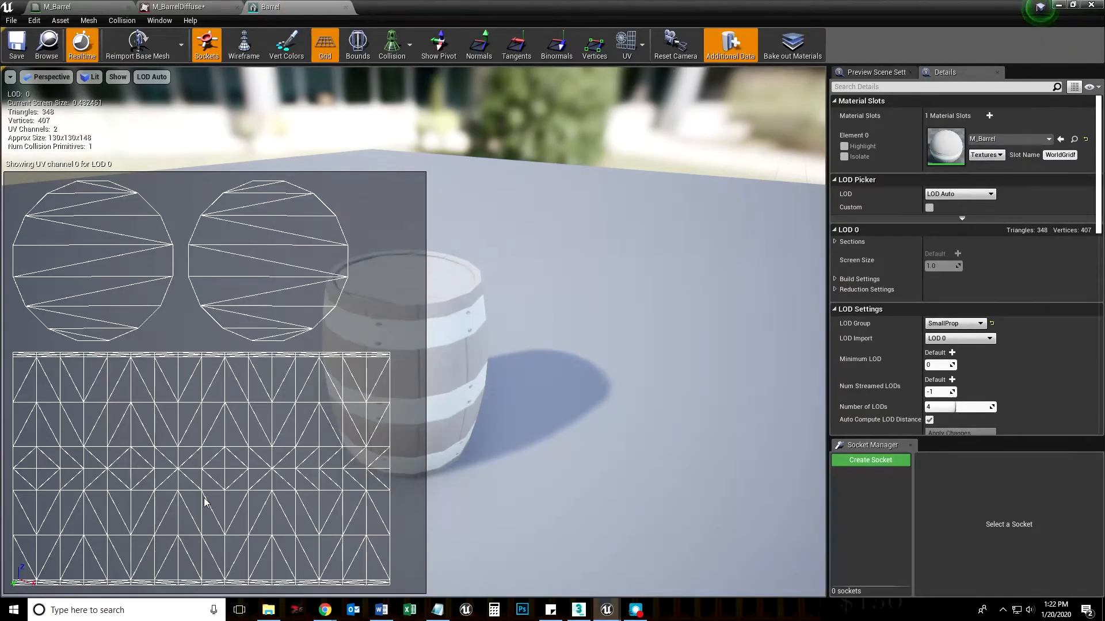
# Step: Switch to 3ds Max, hide HP_Barrel and select the LP_Barrel object
pyautogui.click(1057, 5)
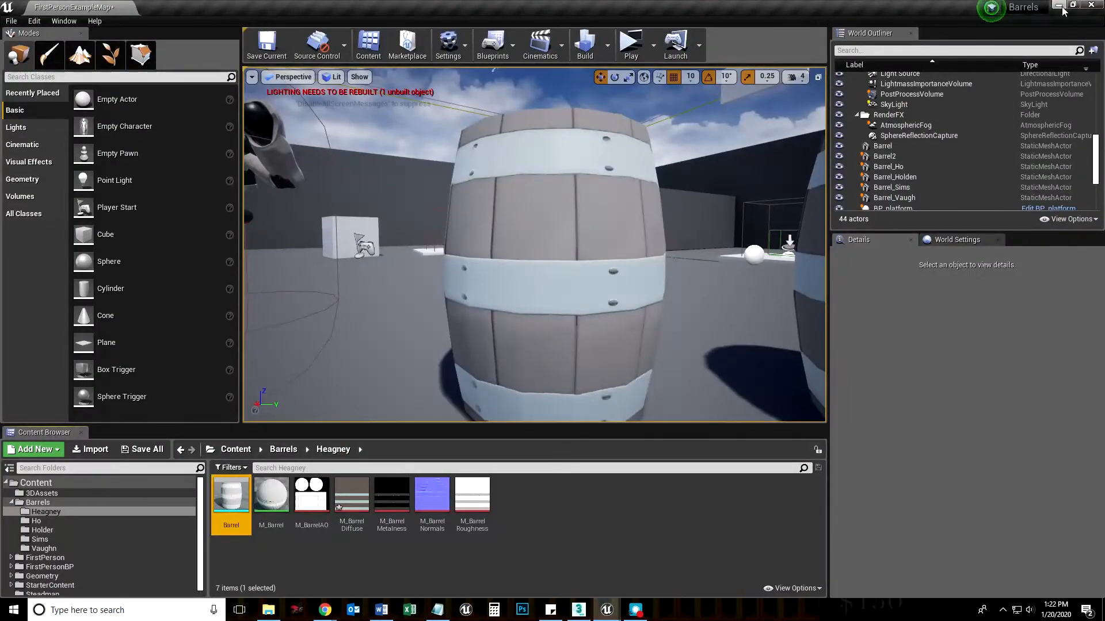
pyautogui.click(1058, 6)
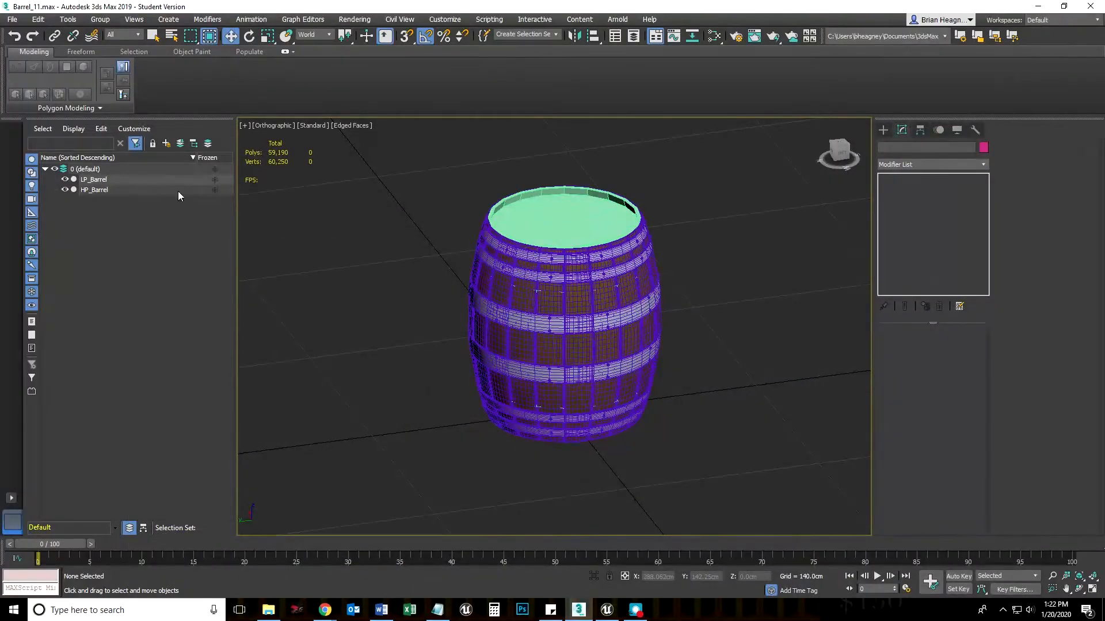
pyautogui.click(65, 190)
pyautogui.click(609, 377)
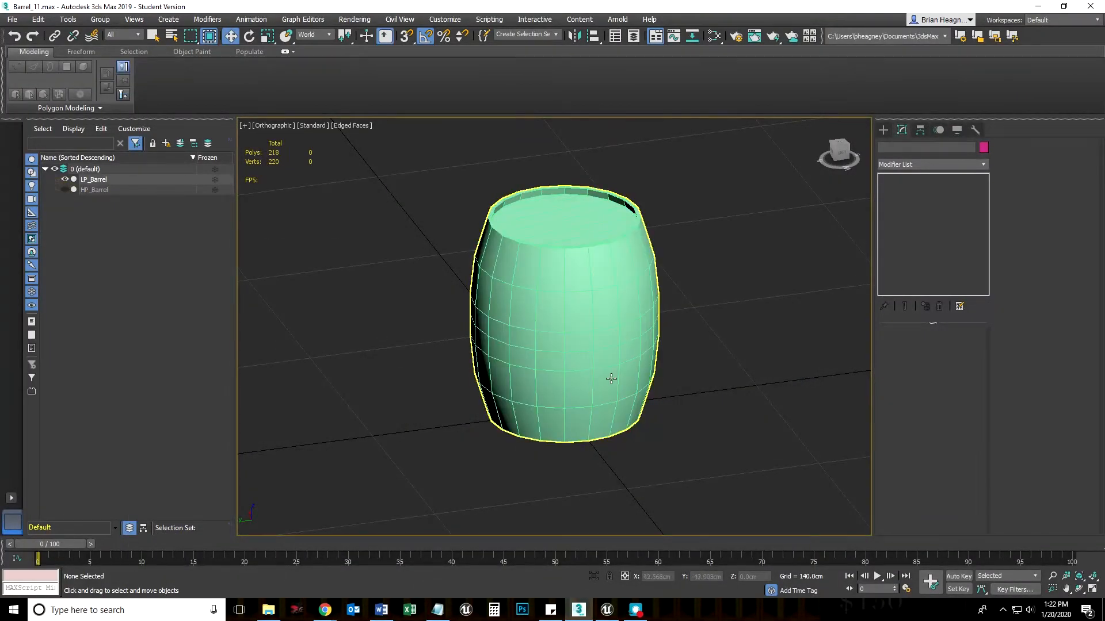
pyautogui.moveTo(584, 399); pyautogui.dragTo(546, 399, button='middle')
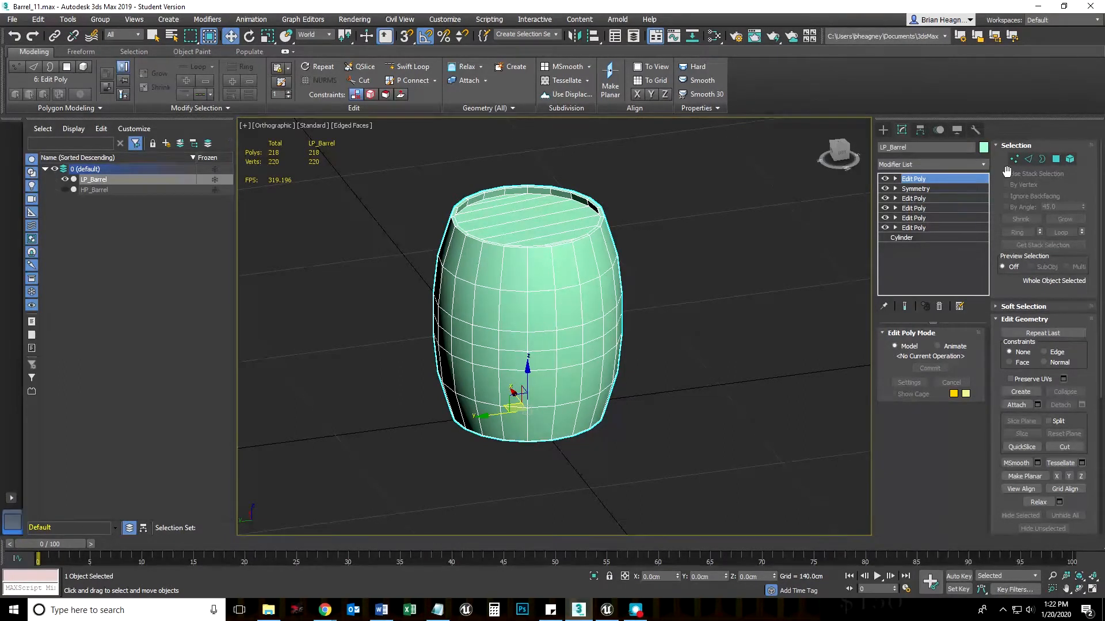
# Step: Add an Unwrap UVW modifier to LP_Barrel and widen the command panel to show all of its settings
pyautogui.click(985, 165)
pyautogui.scroll(-5, 936, 487)
pyautogui.scroll(-15, 934, 495)
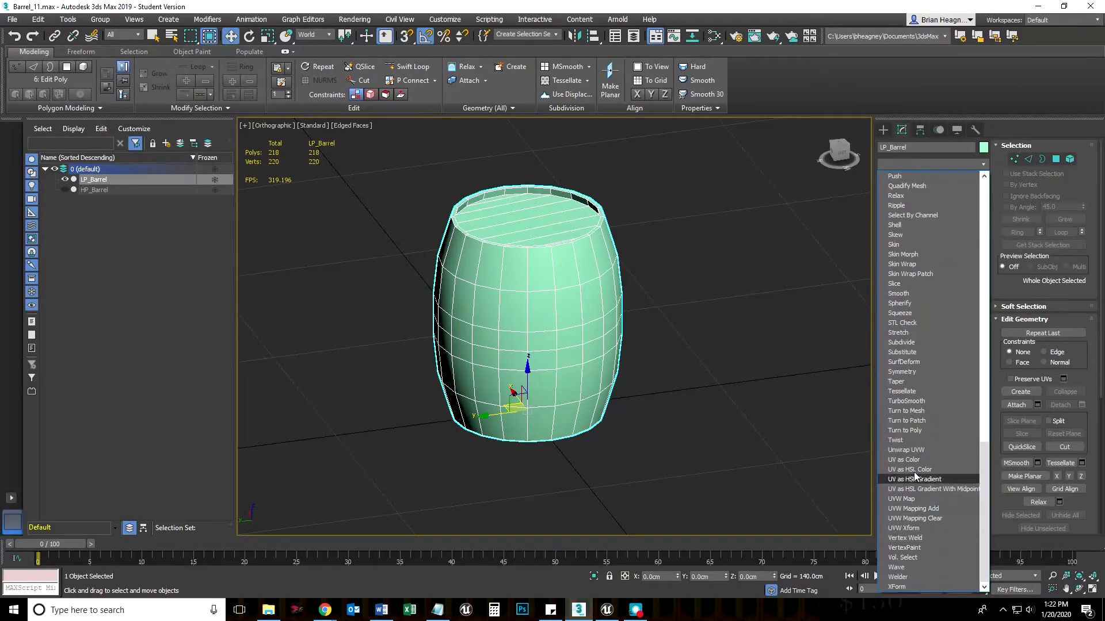
pyautogui.click(905, 450)
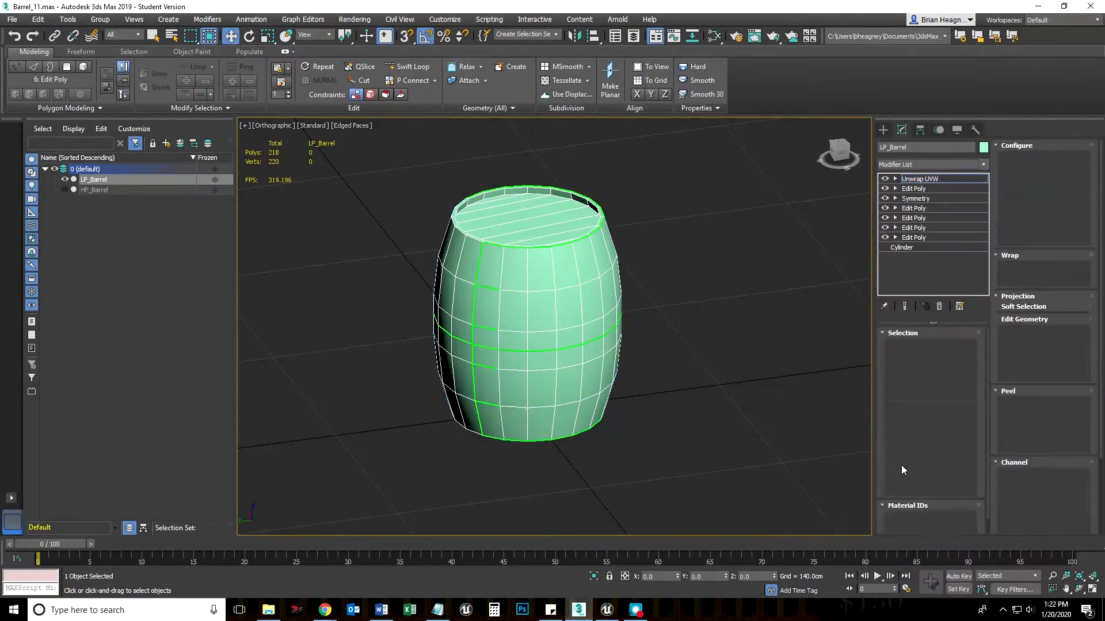
pyautogui.moveTo(873, 374); pyautogui.dragTo(763, 388)
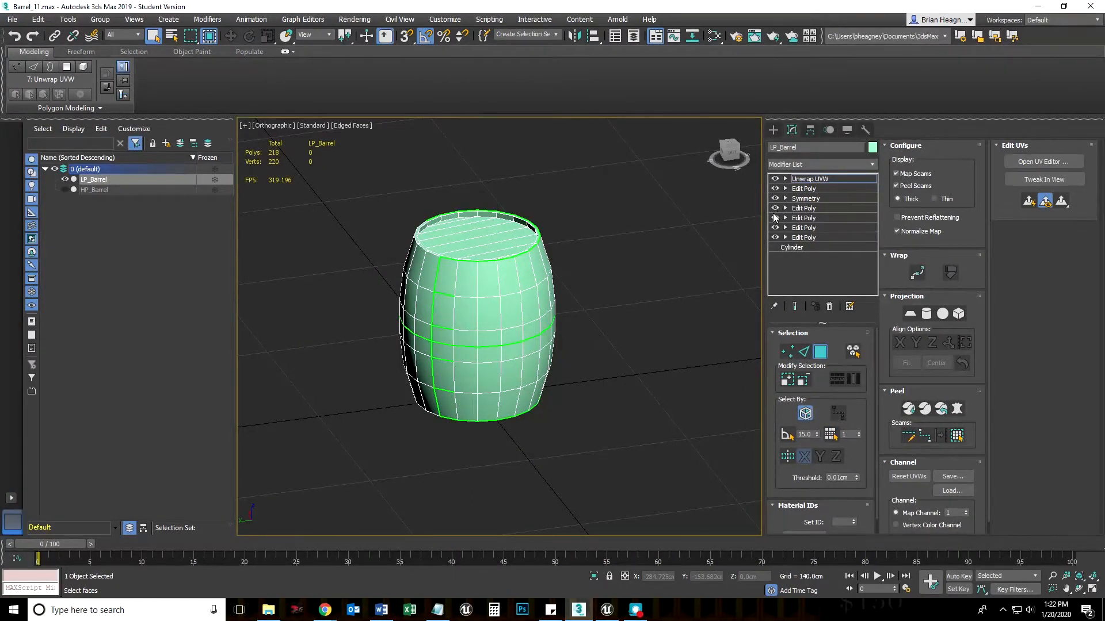
pyautogui.moveTo(761, 223)
pyautogui.mouseDown()
pyautogui.moveTo(727, 227)
pyautogui.moveTo(768, 229)
pyautogui.mouseUp()
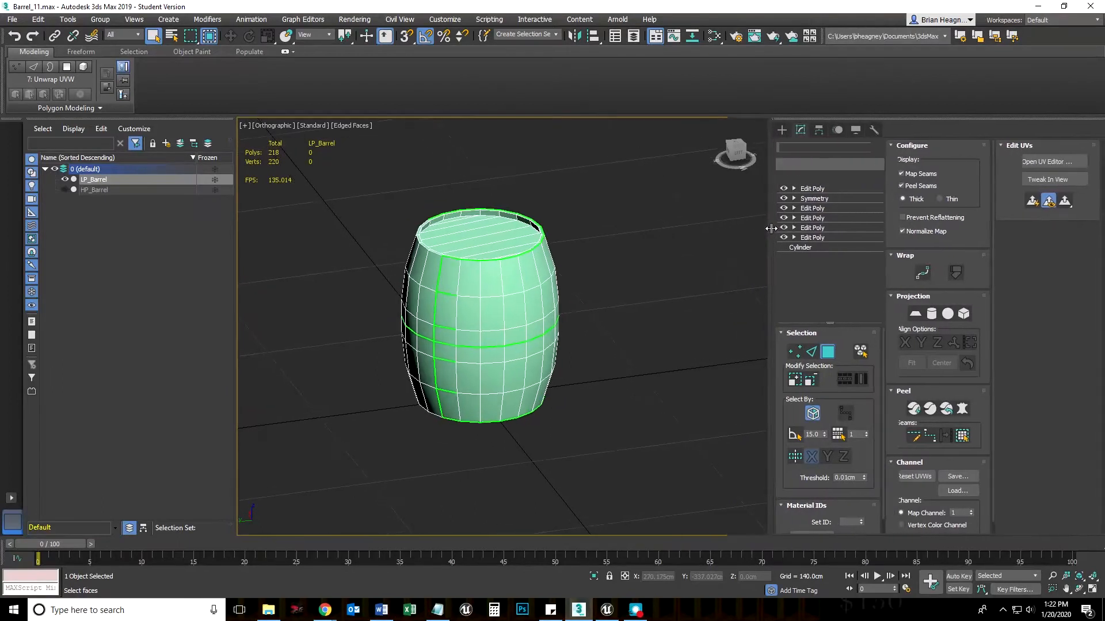
# Step: Open the UV editor for LP_Barrel, enlarge its window and place it beside the barrel
pyautogui.click(1058, 165)
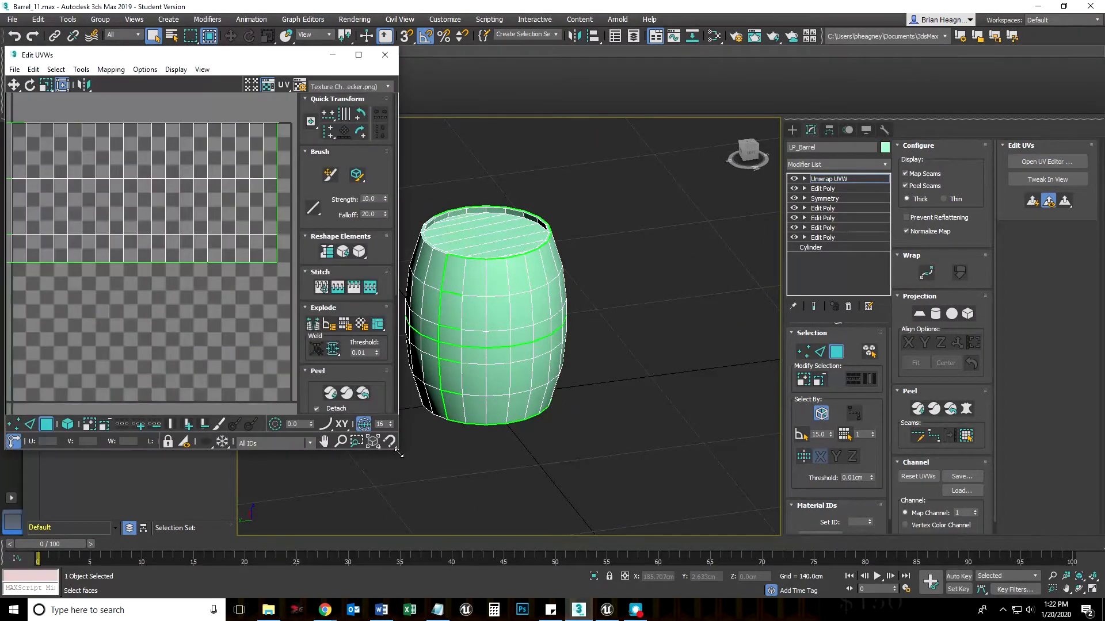
pyautogui.moveTo(401, 454); pyautogui.dragTo(541, 524)
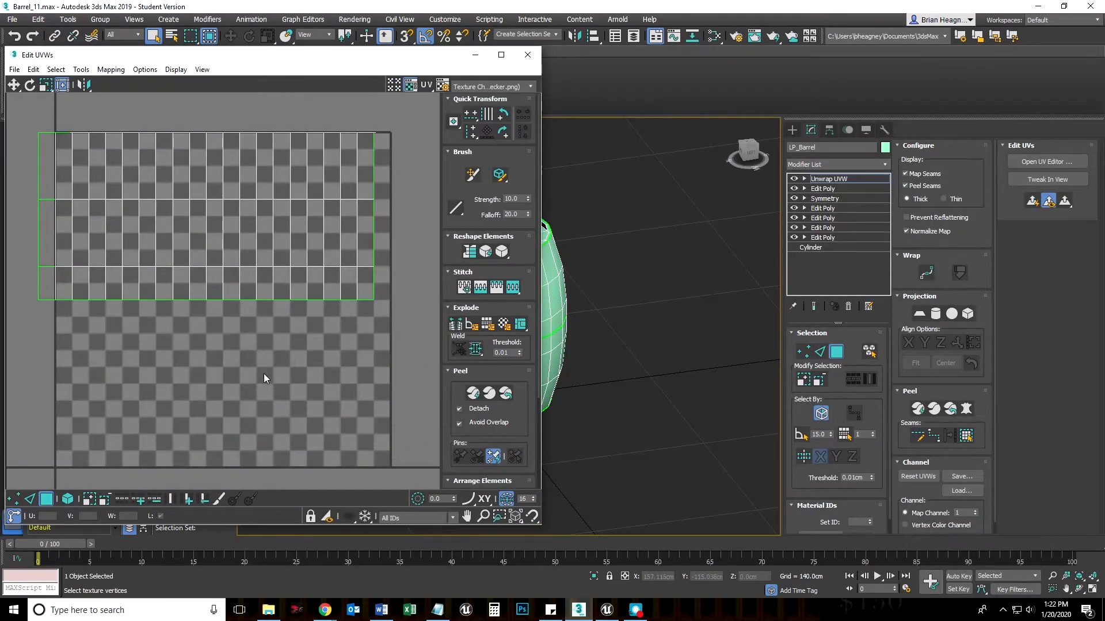
pyautogui.scroll(-4, 263, 378)
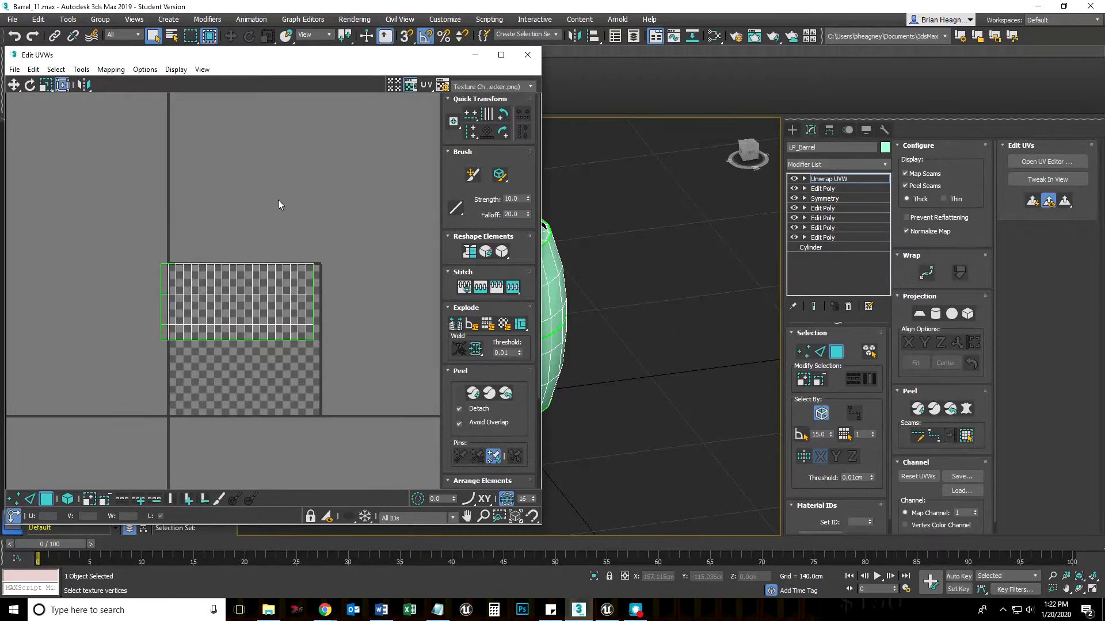
pyautogui.moveTo(332, 55); pyautogui.dragTo(916, 61)
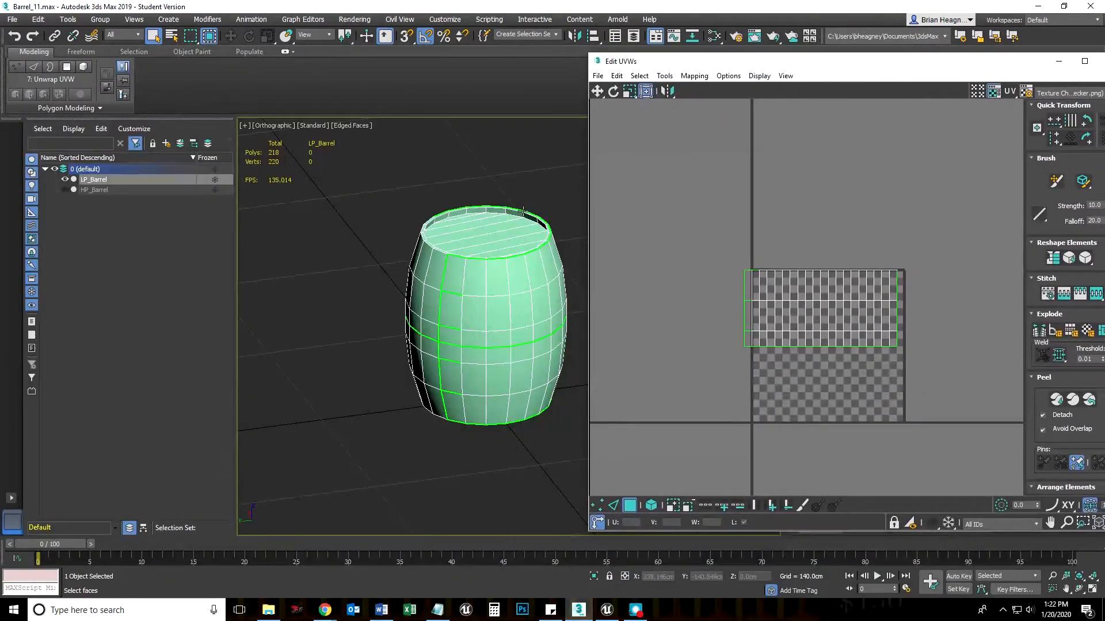
# Step: Select individual side faces on the barrel to check where each one lies in the UV layout
pyautogui.click(469, 279)
pyautogui.click(476, 311)
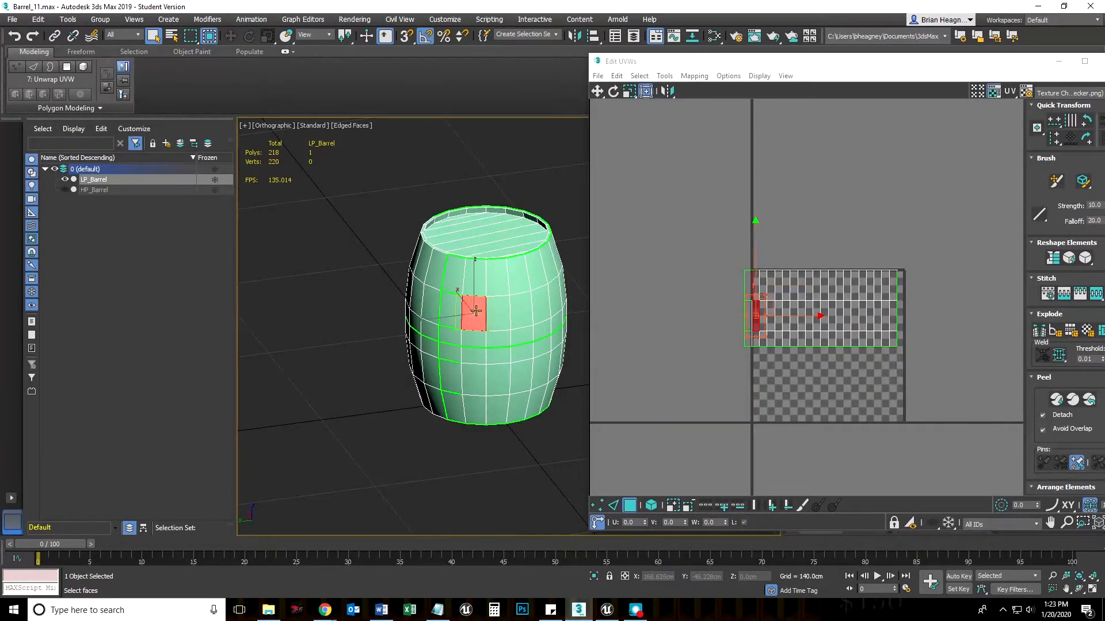
pyautogui.click(473, 337)
pyautogui.click(498, 308)
pyautogui.click(513, 279)
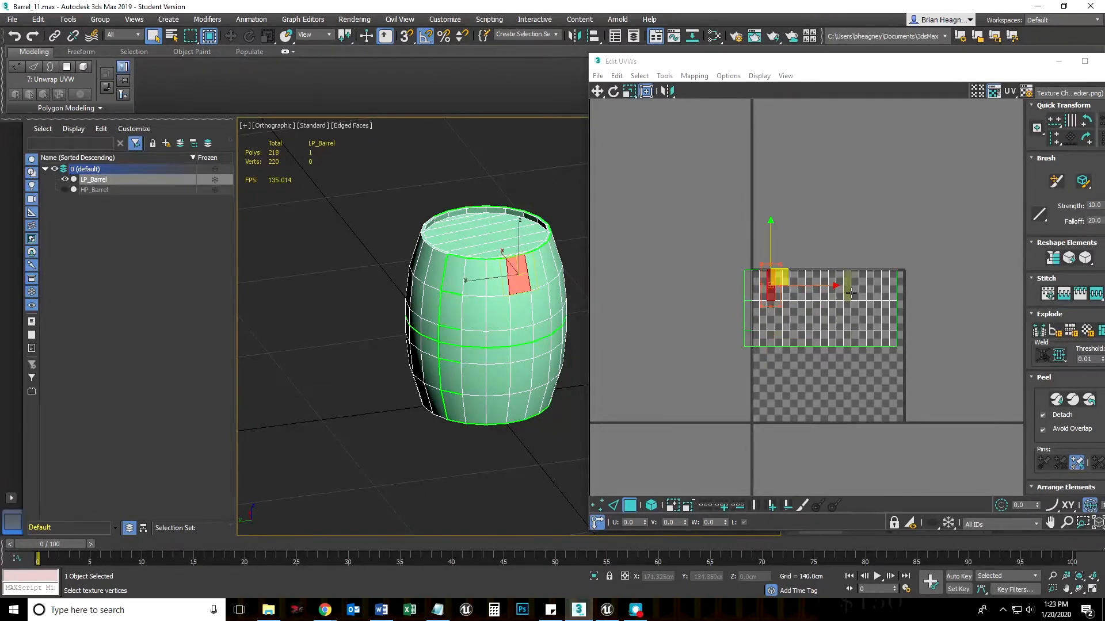
# Step: Select all the barrel's UV faces and move them together slightly right and down in the UV layout
pyautogui.moveTo(690, 235); pyautogui.dragTo(934, 391)
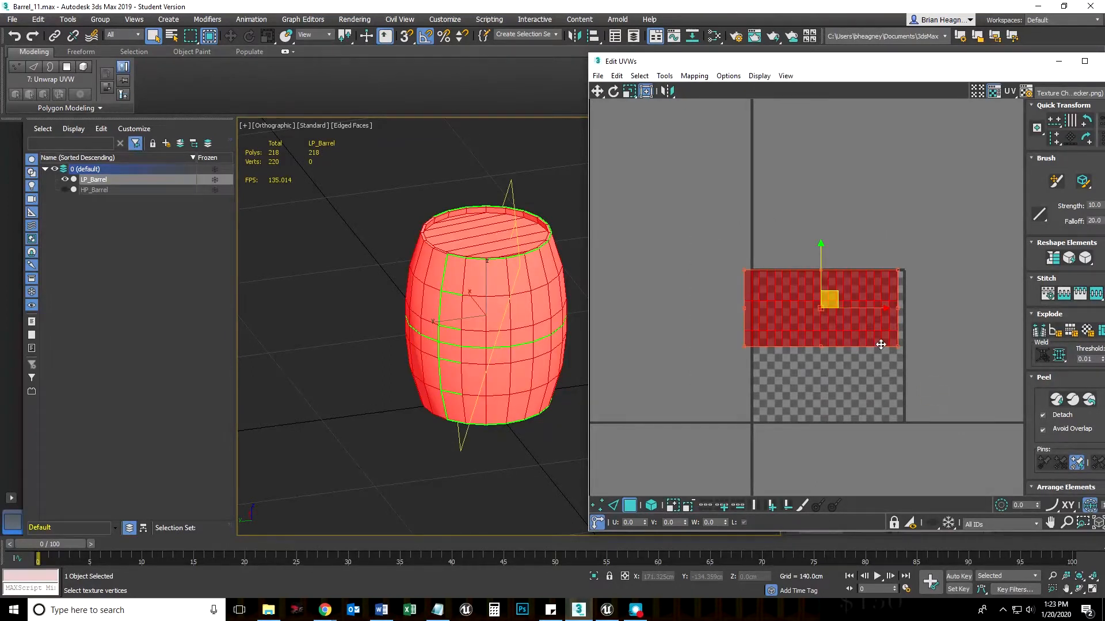
pyautogui.moveTo(789, 313); pyautogui.dragTo(808, 335)
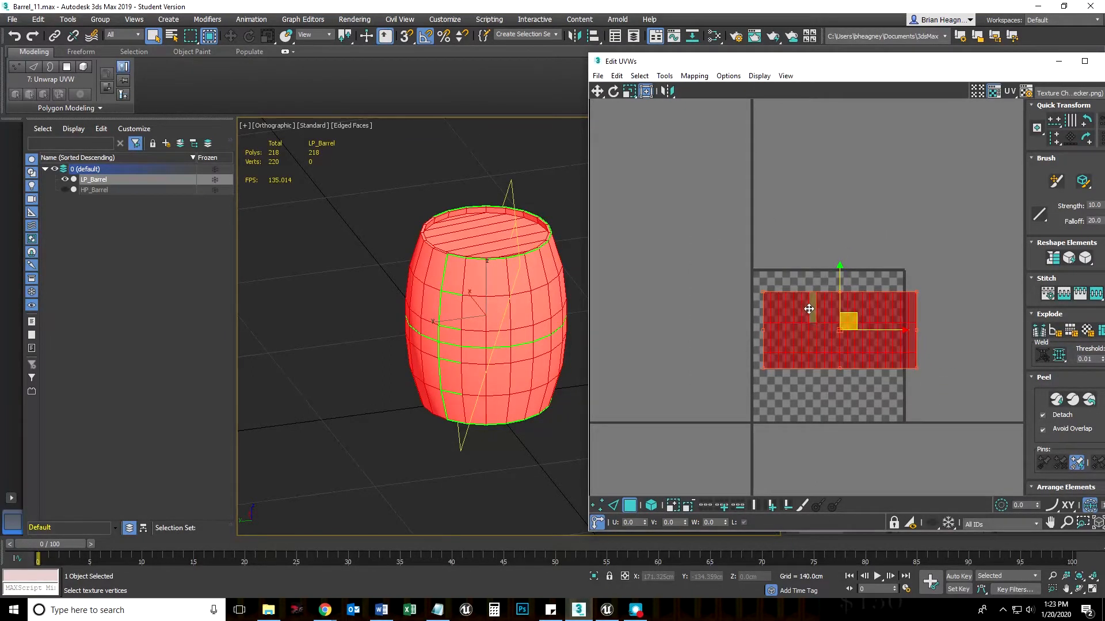
# Step: Switch to Unreal Editor to revisit the Barrel mesh, return to 3ds Max and move the UV editor to show its full window
pyautogui.click(611, 613)
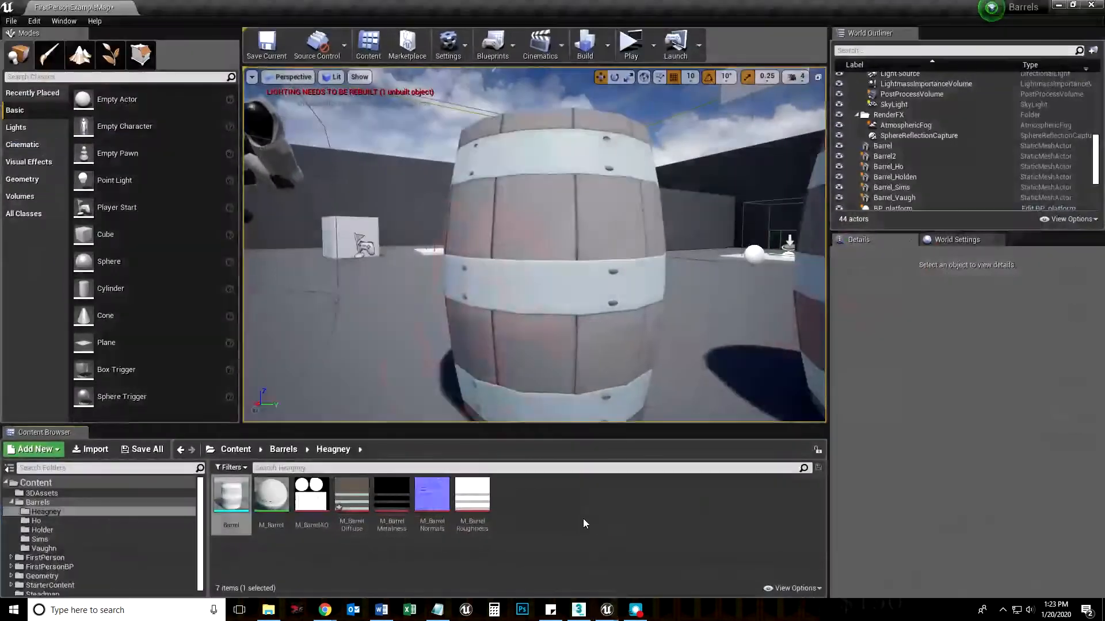
pyautogui.doubleClick(240, 502)
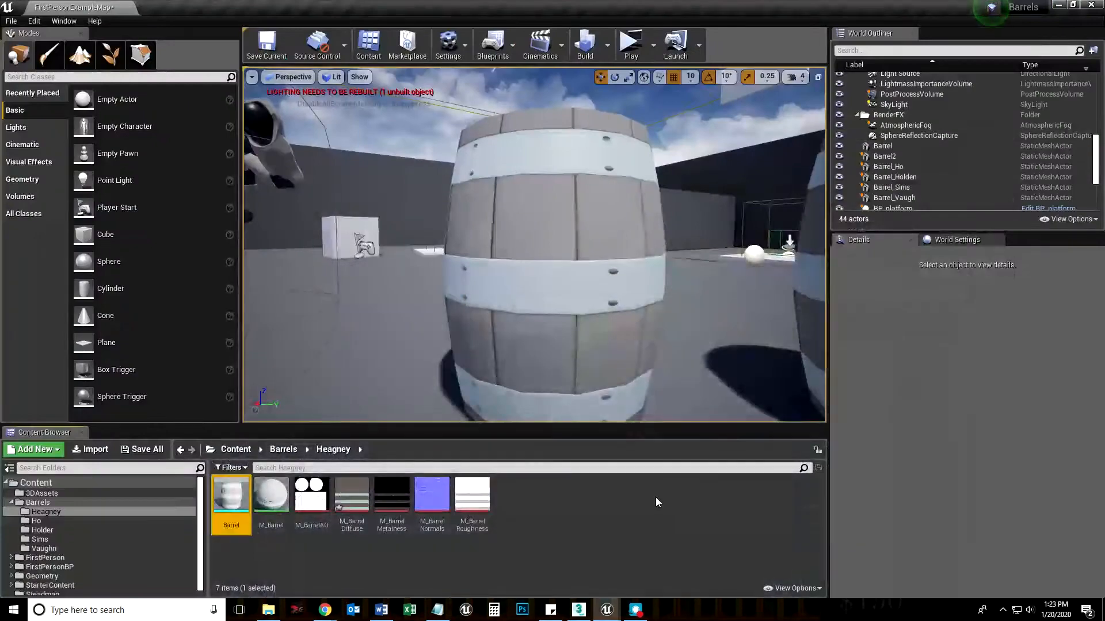
pyautogui.click(579, 609)
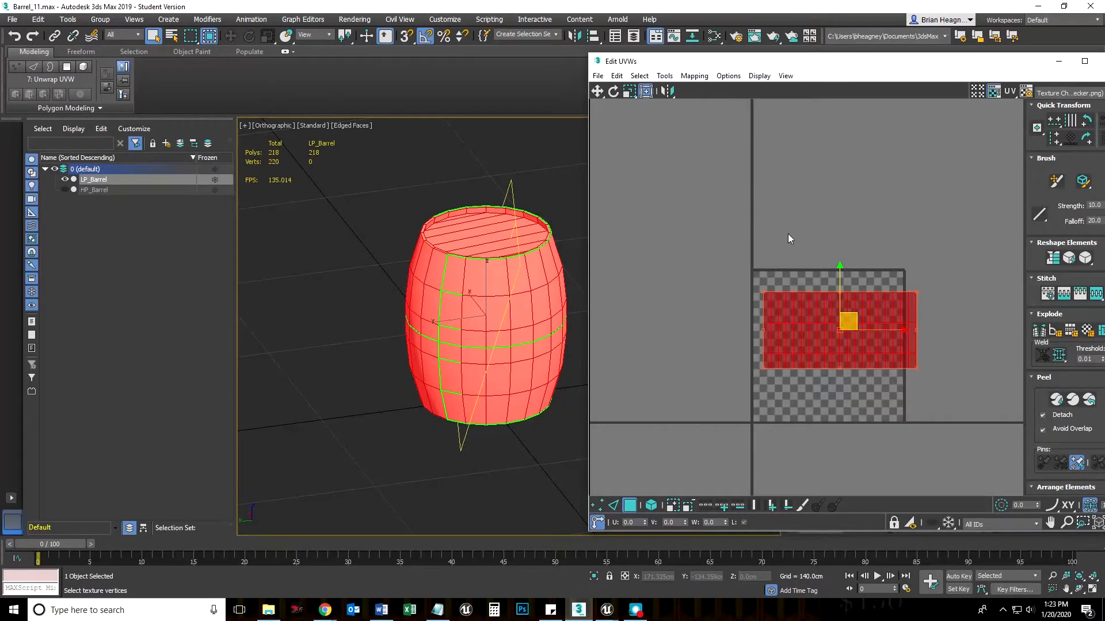
pyautogui.moveTo(771, 61); pyautogui.dragTo(622, 32)
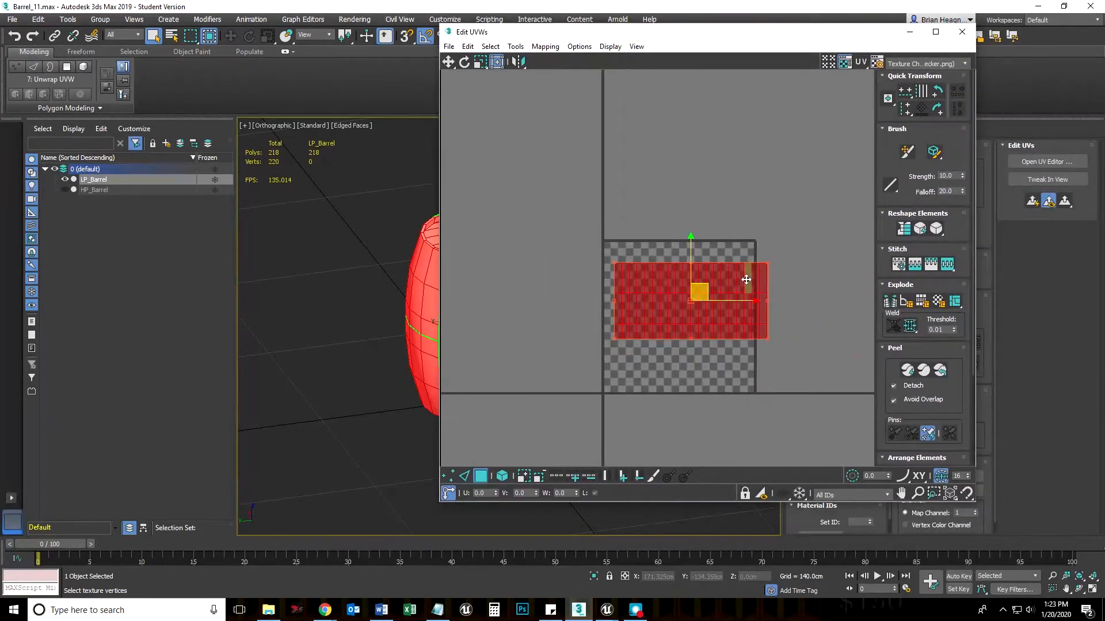
# Step: Apply Unfold Mapping to all the barrel's UV faces, using Walk to closest face with Normalize Clusters enabled, and clear the selection
pyautogui.moveTo(333, 300); pyautogui.dragTo(241, 326, button='middle')
pyautogui.scroll(-2, 271, 316)
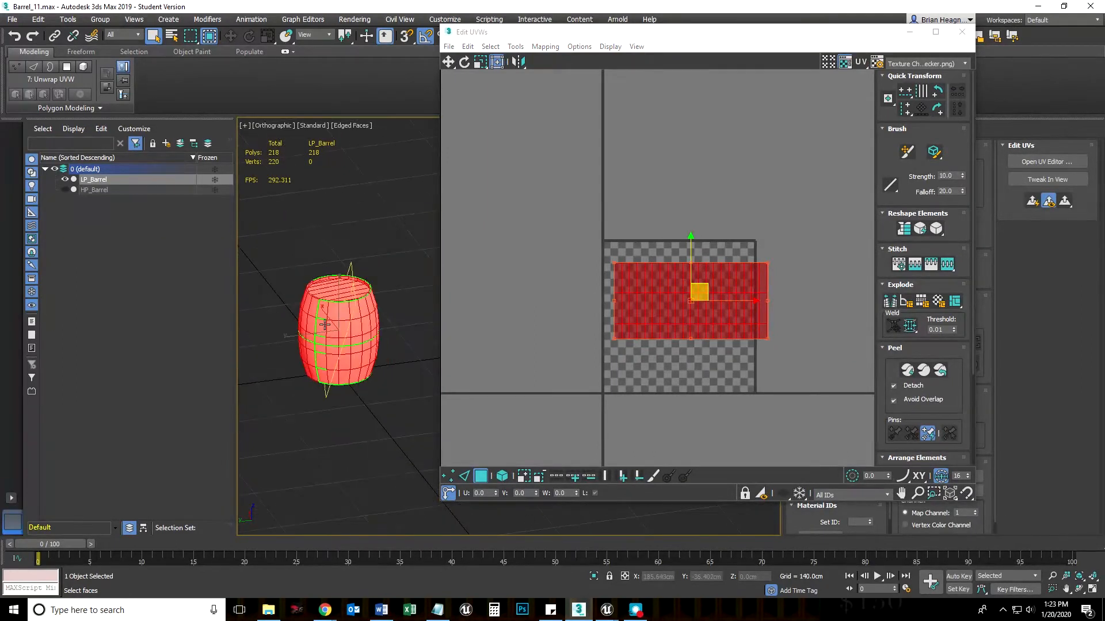
pyautogui.scroll(1, 327, 294)
pyautogui.keyDown('alt'); pyautogui.moveTo(403, 350); pyautogui.dragTo(336, 357, button='middle'); pyautogui.keyUp('alt')
pyautogui.click(545, 46)
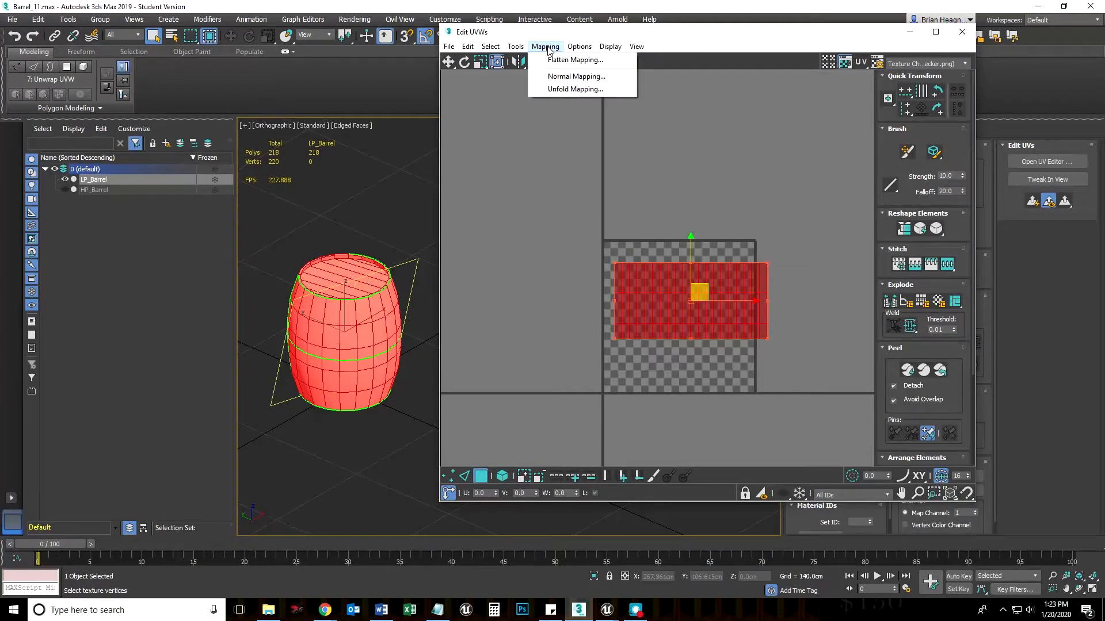
pyautogui.click(561, 90)
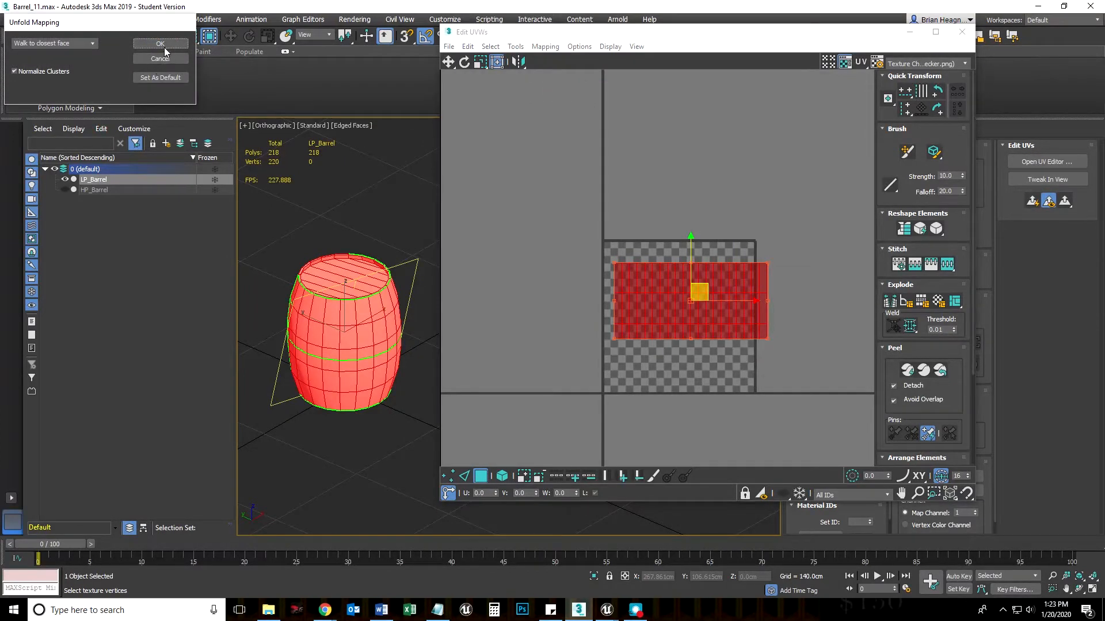
pyautogui.click(163, 46)
pyautogui.click(543, 295)
# Step: Examine the unfolded UV layout and compare its side strips and caps with the seams on the barrel
pyautogui.scroll(3, 702, 381)
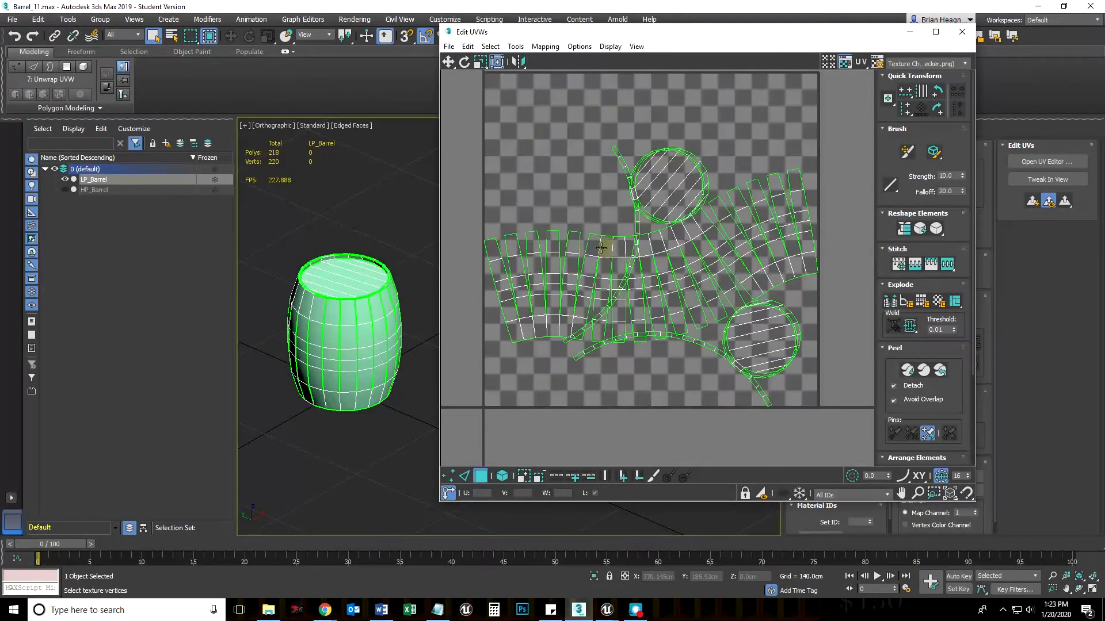
pyautogui.scroll(-3, 636, 344)
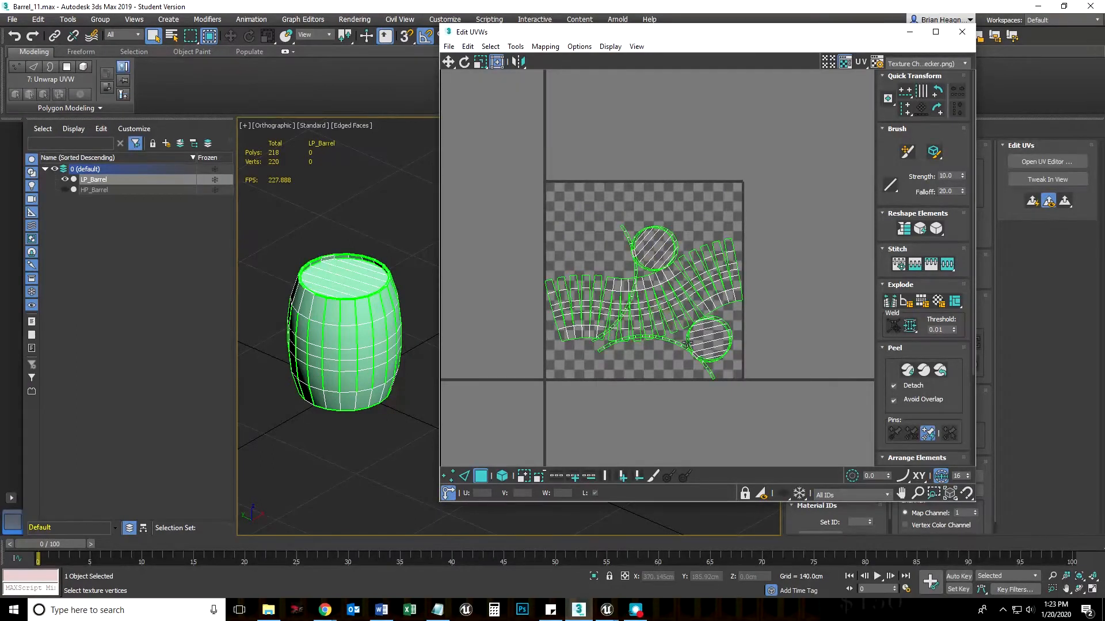
pyautogui.scroll(2, 610, 292)
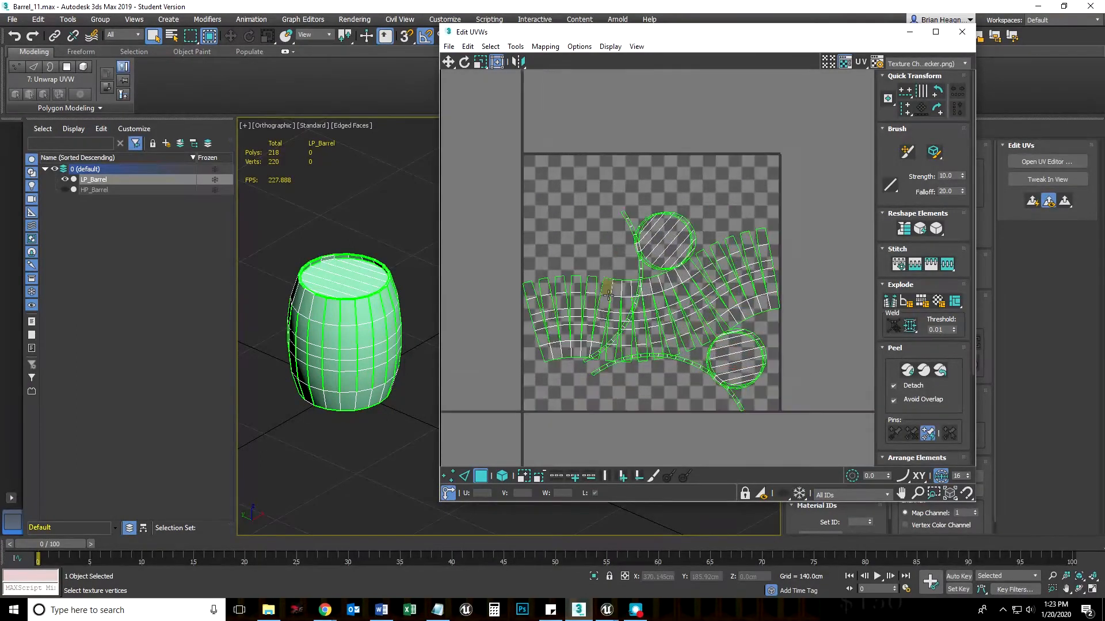
pyautogui.scroll(1, 608, 294)
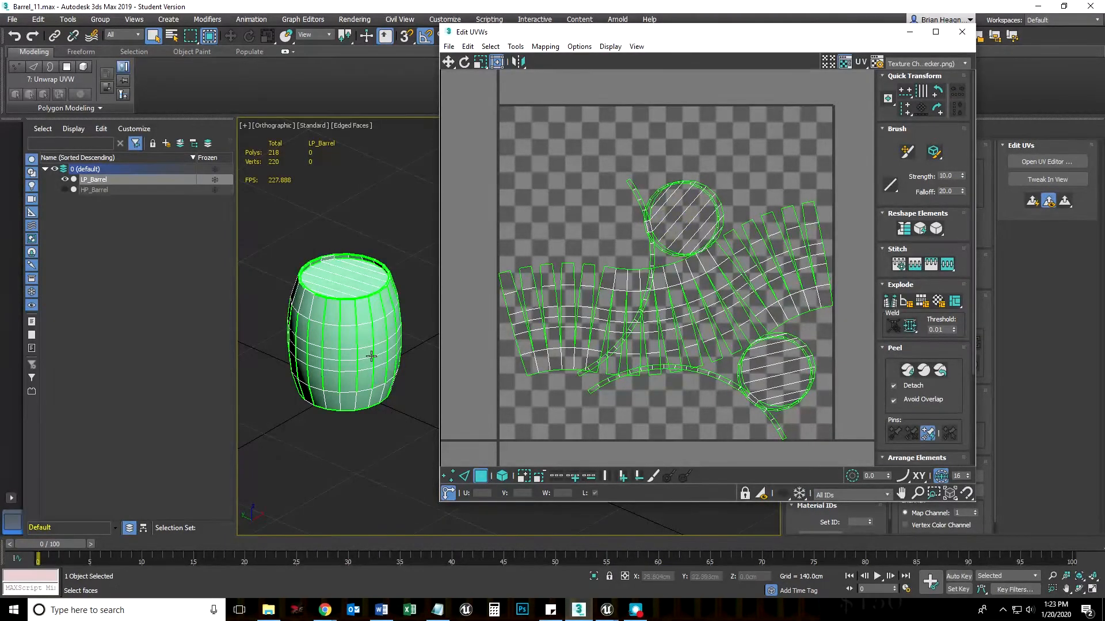
pyautogui.scroll(4, 350, 336)
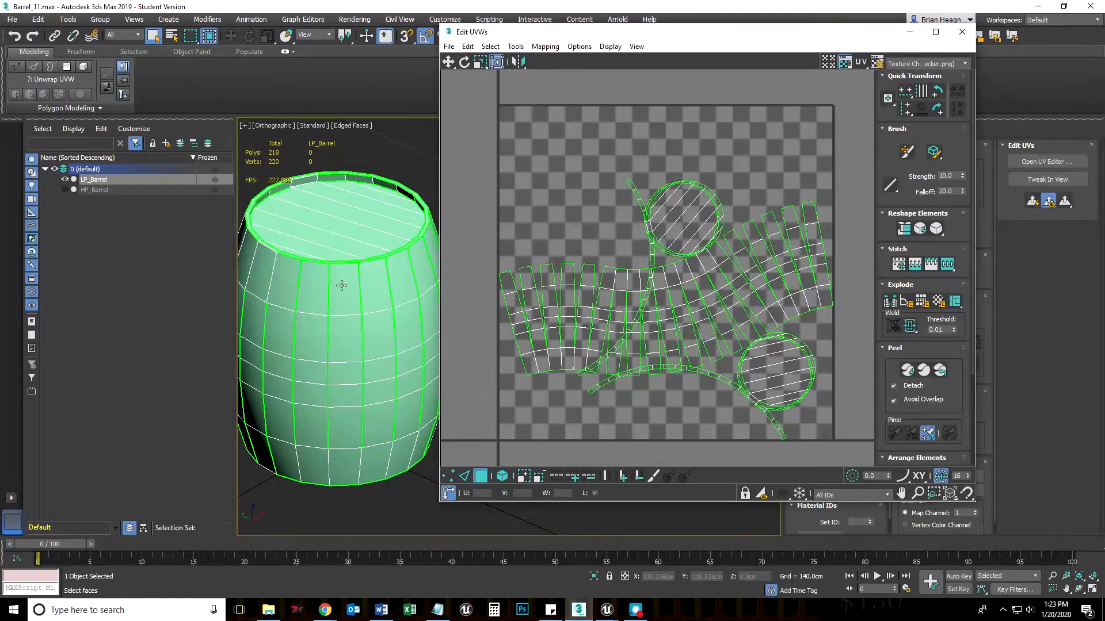
pyautogui.scroll(-2, 322, 342)
pyautogui.scroll(5, 321, 327)
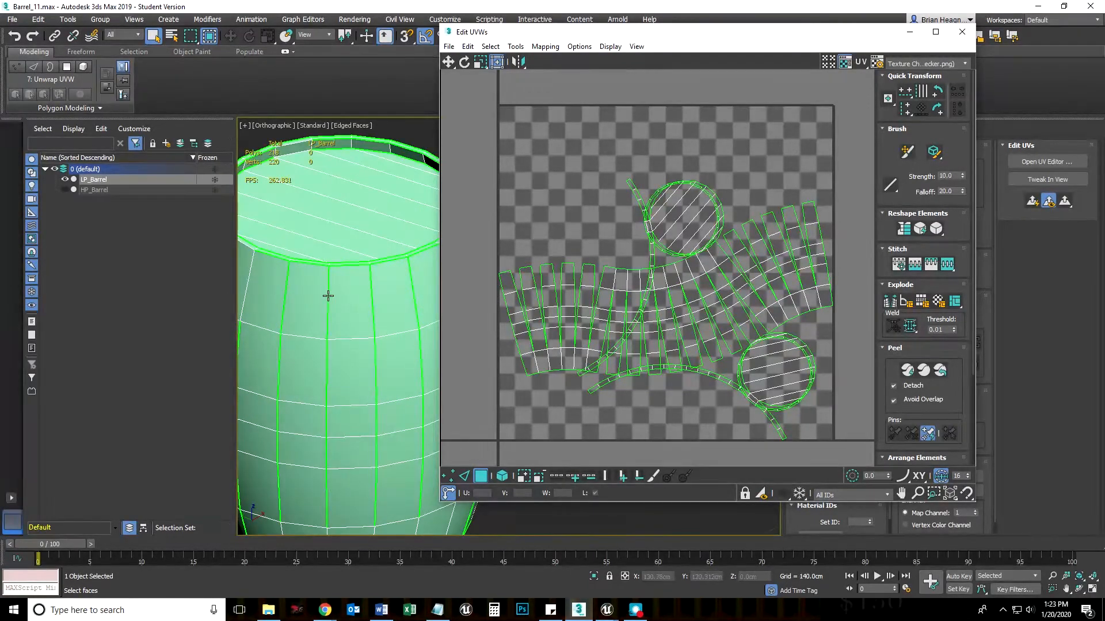
pyautogui.scroll(-3, 663, 331)
# Step: Undo the unfold mapping on the barrel
pyautogui.hotkey('ctrl', 'z')
pyautogui.hotkey('ctrl', 'z')
pyautogui.hotkey('ctrl', 'z')
pyautogui.hotkey('ctrl', 'z')
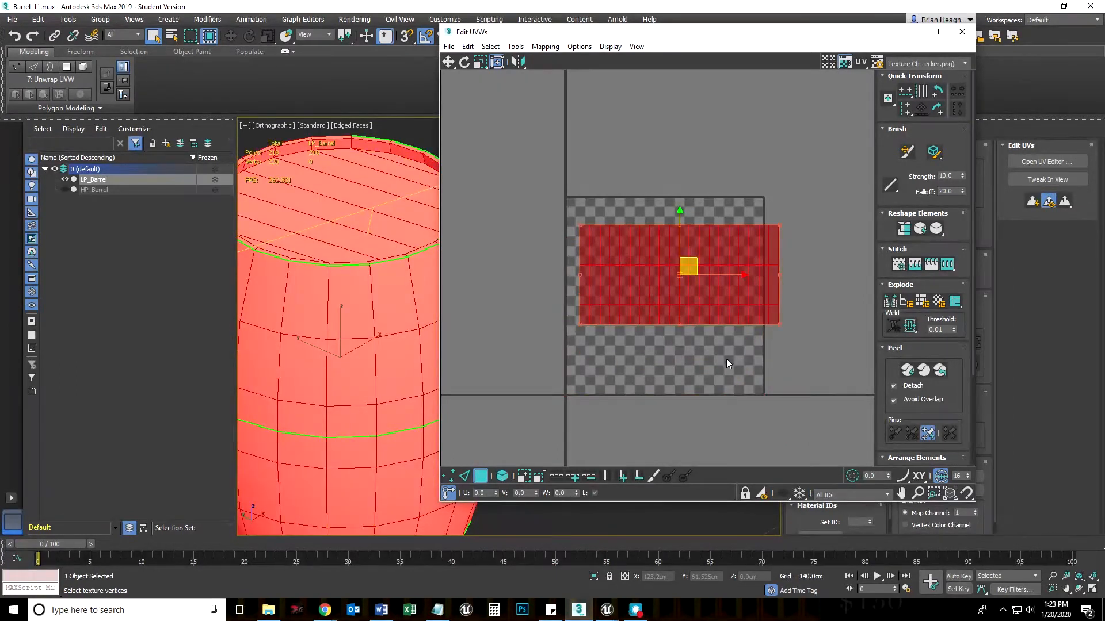
# Step: Select all the barrel's UV faces, move them up and left outside the checkered texture square, and deselect them
pyautogui.click(550, 180)
pyautogui.moveTo(543, 179); pyautogui.dragTo(815, 351)
pyautogui.moveTo(697, 263); pyautogui.dragTo(502, 116)
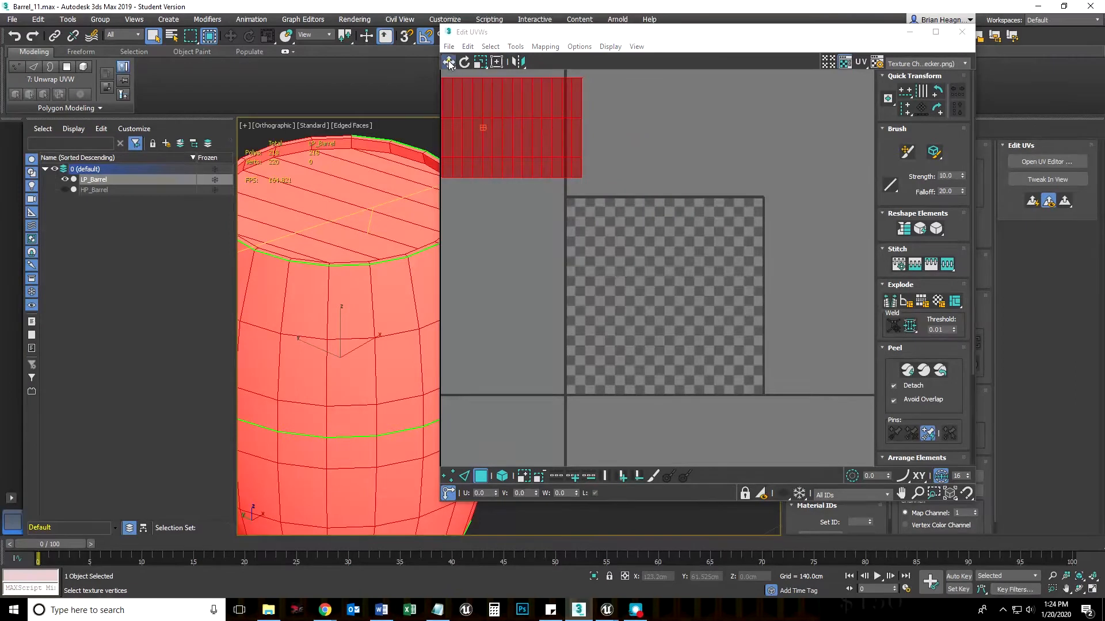
pyautogui.scroll(-3, 515, 239)
pyautogui.moveTo(505, 195); pyautogui.dragTo(656, 229, button='middle')
pyautogui.moveTo(654, 215); pyautogui.dragTo(554, 169)
pyautogui.click(651, 295)
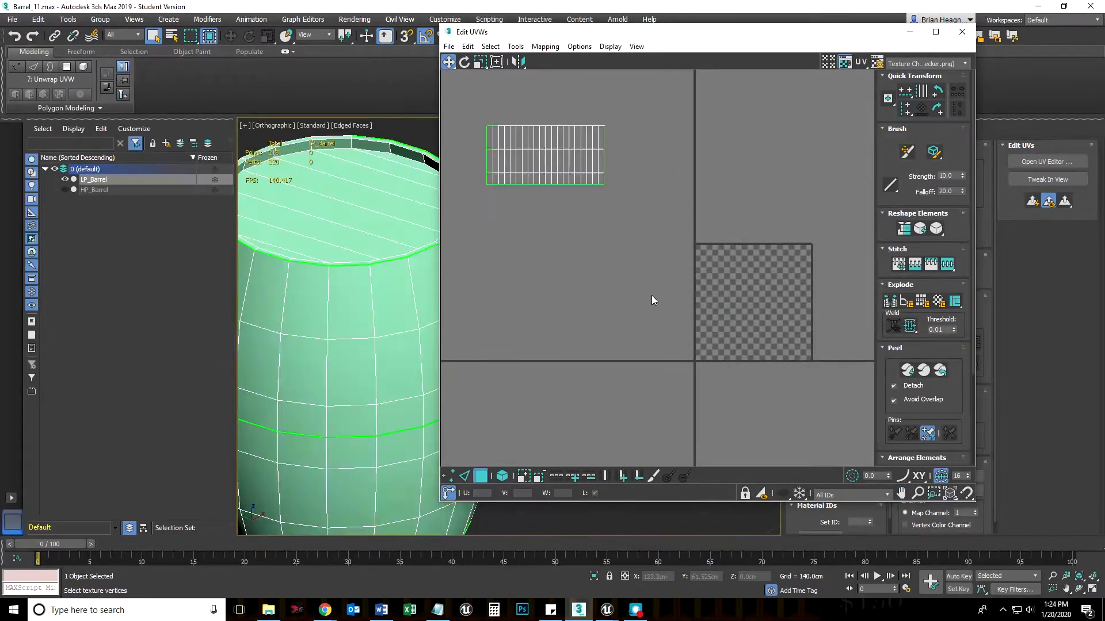
pyautogui.scroll(-3, 651, 295)
# Step: Minimize the UV editor and bring the barrel's top cap into clear view
pyautogui.moveTo(858, 38); pyautogui.dragTo(541, 78)
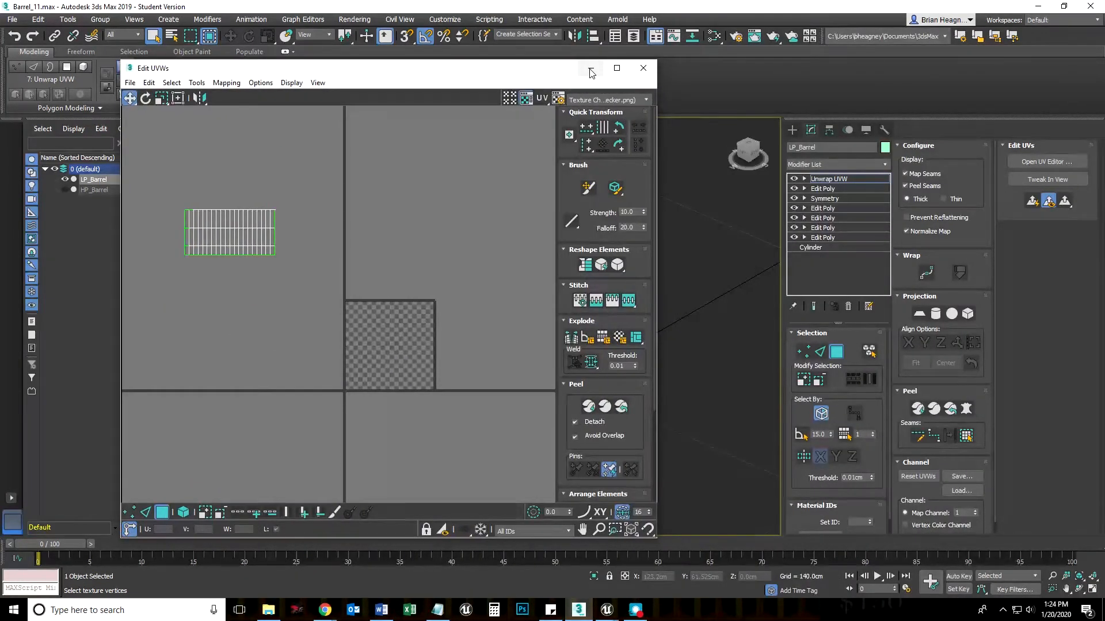
pyautogui.click(591, 69)
pyautogui.moveTo(581, 341); pyautogui.dragTo(652, 283, button='middle')
pyautogui.scroll(-4, 665, 296)
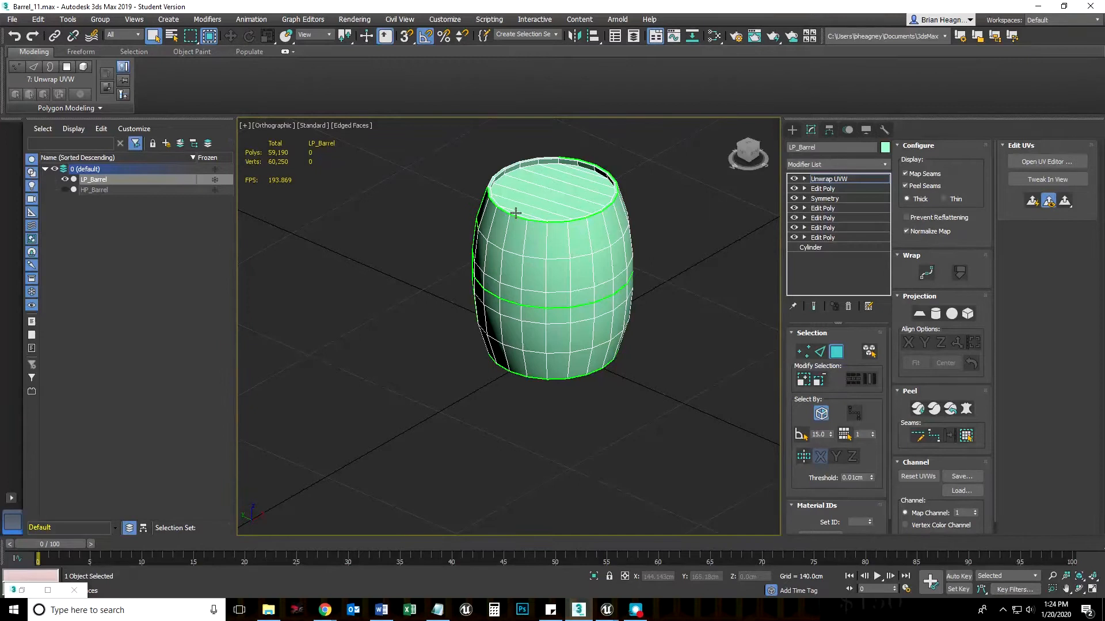
pyautogui.scroll(4, 589, 181)
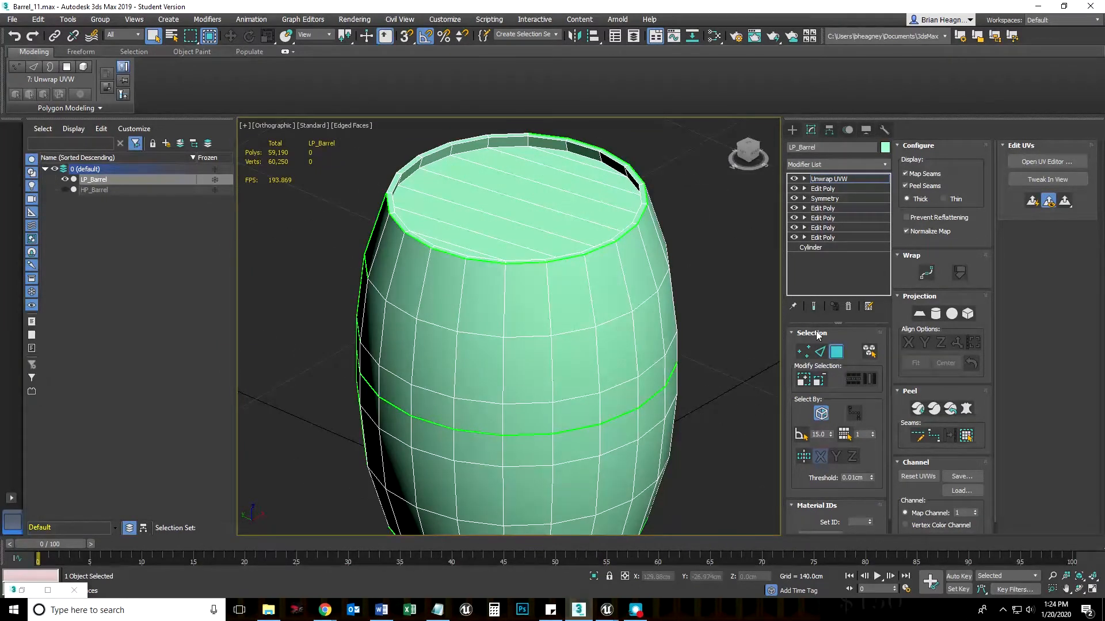
# Step: Select all nine plank faces of the barrel's top cap in Polygon mode
pyautogui.click(834, 352)
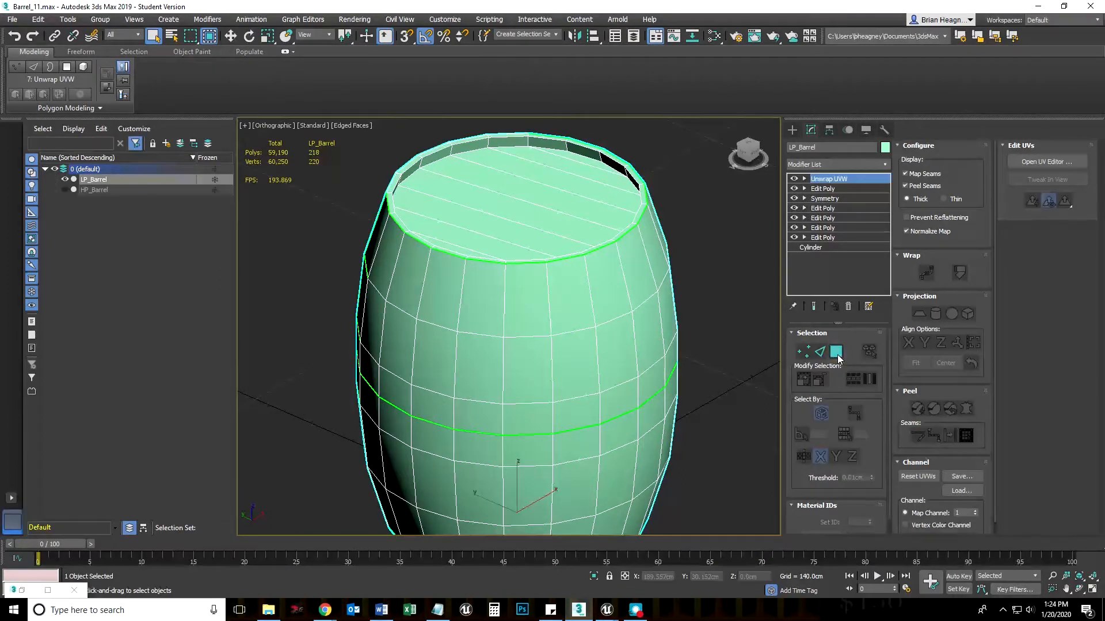
pyautogui.click(836, 353)
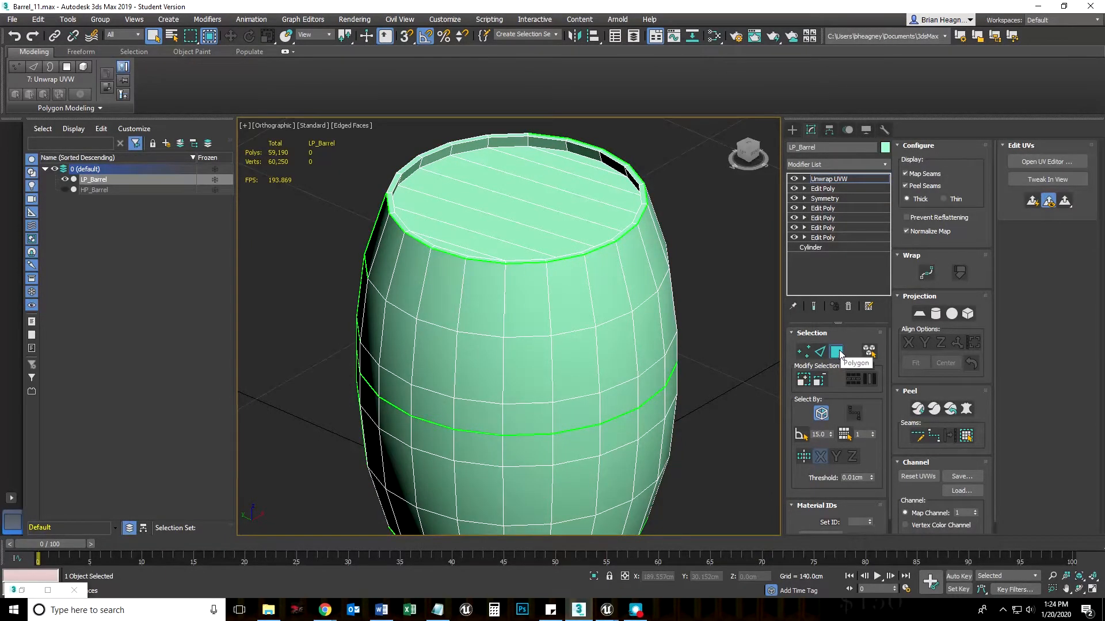
pyautogui.click(596, 161)
pyautogui.keyDown('ctrl'); pyautogui.click(584, 169); pyautogui.keyUp('ctrl')
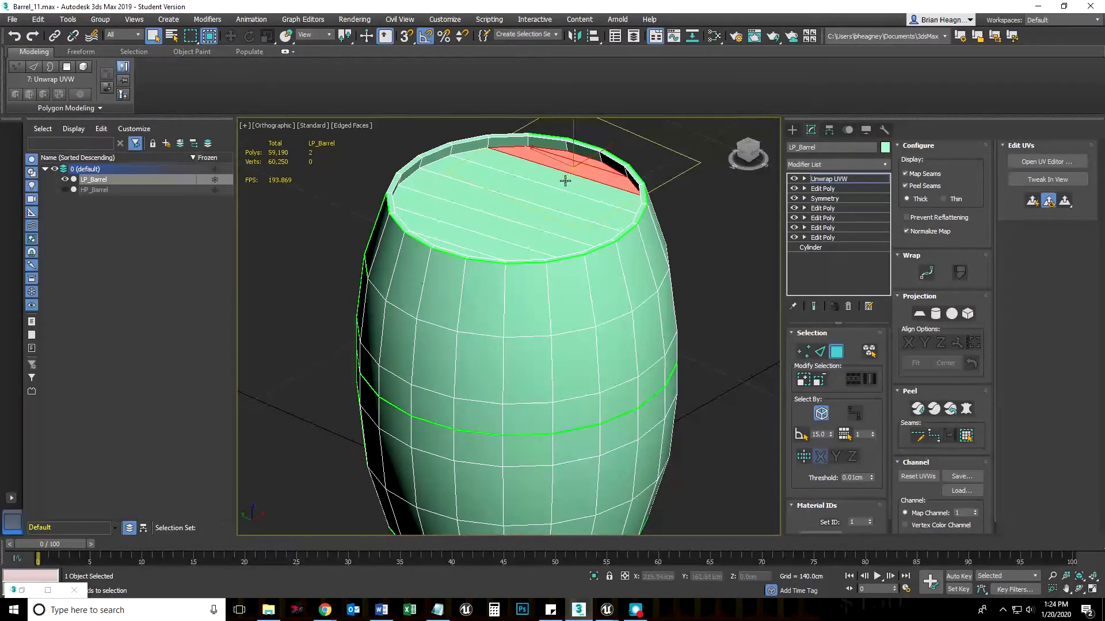
pyautogui.keyDown('ctrl'); pyautogui.click(565, 181); pyautogui.keyUp('ctrl')
pyautogui.keyDown('ctrl'); pyautogui.click(549, 193); pyautogui.keyUp('ctrl')
pyautogui.keyDown('ctrl'); pyautogui.click(519, 218); pyautogui.keyUp('ctrl')
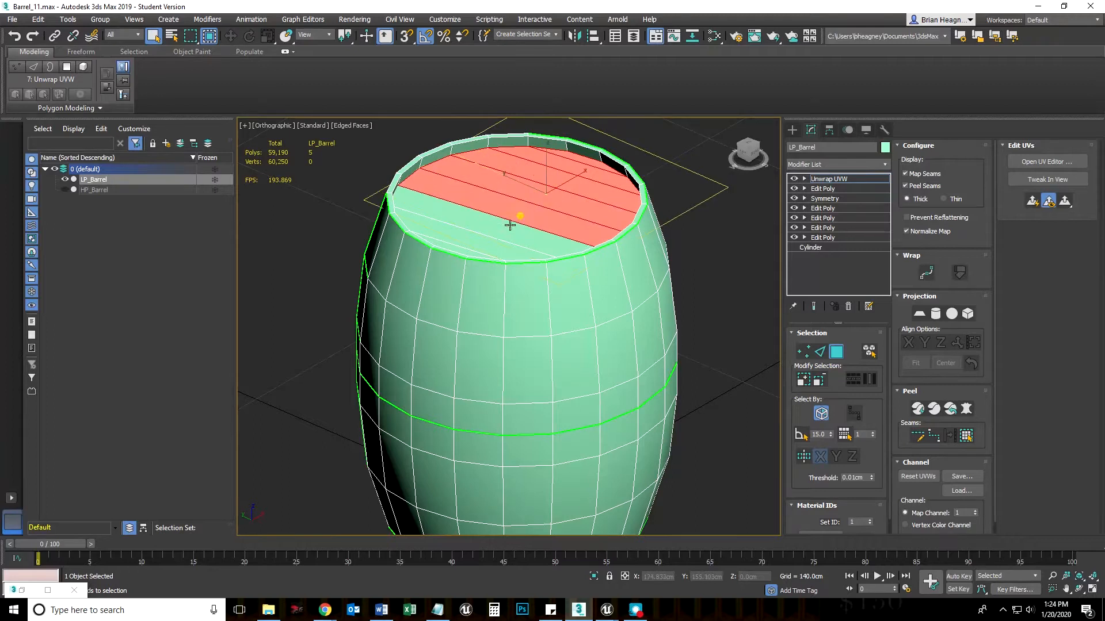
pyautogui.keyDown('ctrl'); pyautogui.click(503, 229); pyautogui.keyUp('ctrl')
pyautogui.keyDown('ctrl'); pyautogui.click(480, 243); pyautogui.keyUp('ctrl')
pyautogui.keyDown('alt'); pyautogui.moveTo(552, 244); pyautogui.dragTo(456, 254, button='middle'); pyautogui.keyUp('alt')
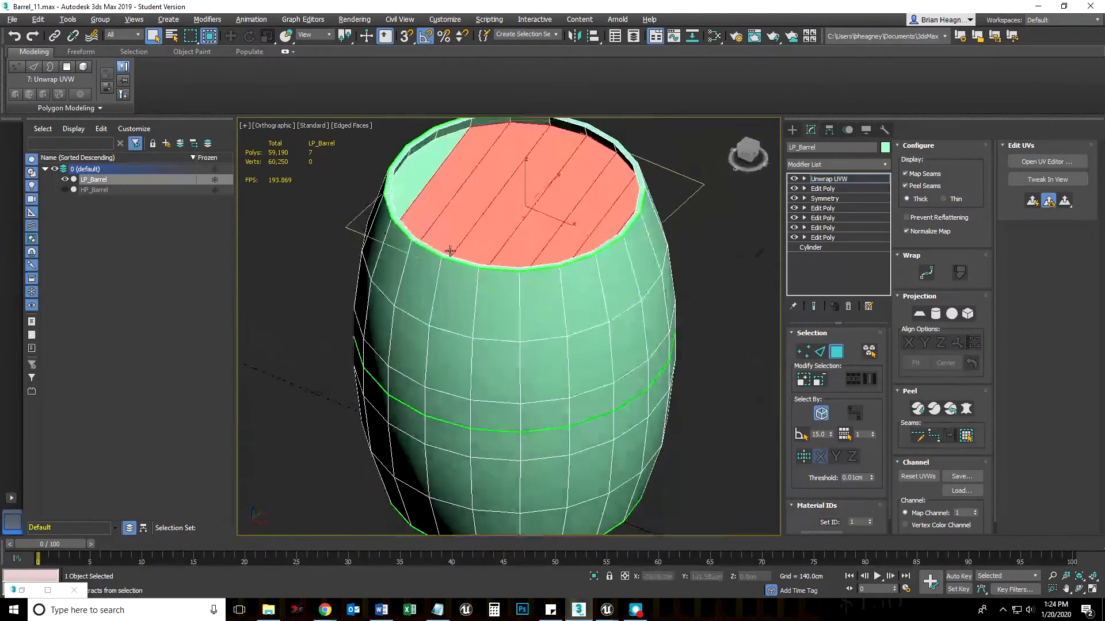
pyautogui.keyDown('ctrl'); pyautogui.click(424, 177); pyautogui.keyUp('ctrl')
pyautogui.keyDown('ctrl'); pyautogui.click(407, 164); pyautogui.keyUp('ctrl')
pyautogui.keyDown('alt'); pyautogui.moveTo(493, 227); pyautogui.dragTo(587, 236, button='middle'); pyautogui.keyUp('alt')
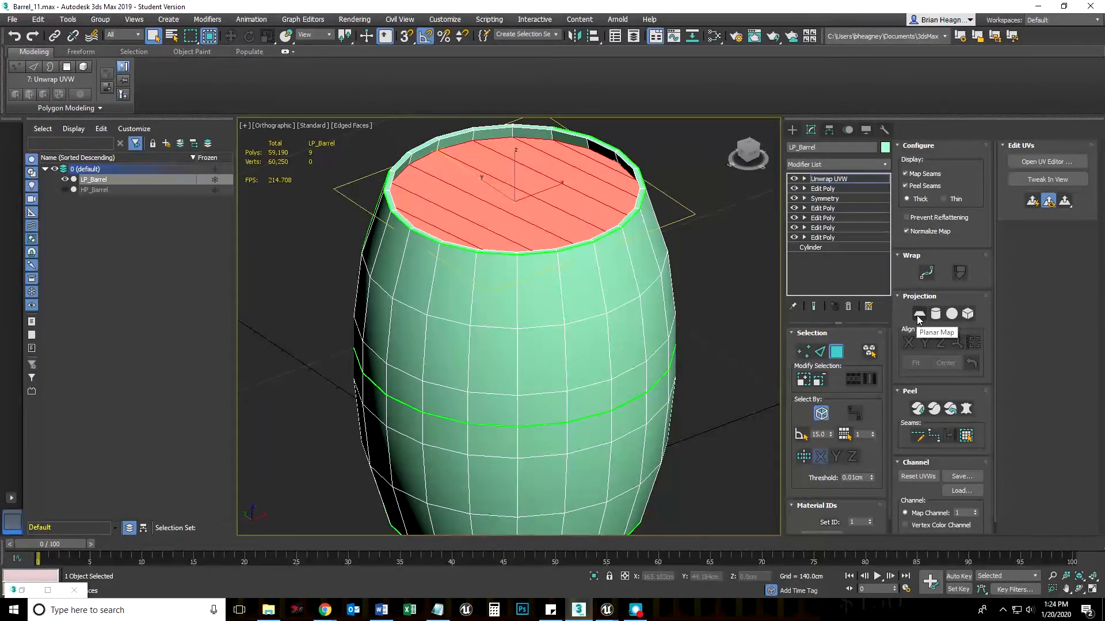
# Step: Apply a Planar Map projection to the selected top cap faces and restore the UV editor to view the result
pyautogui.click(919, 314)
pyautogui.click(920, 315)
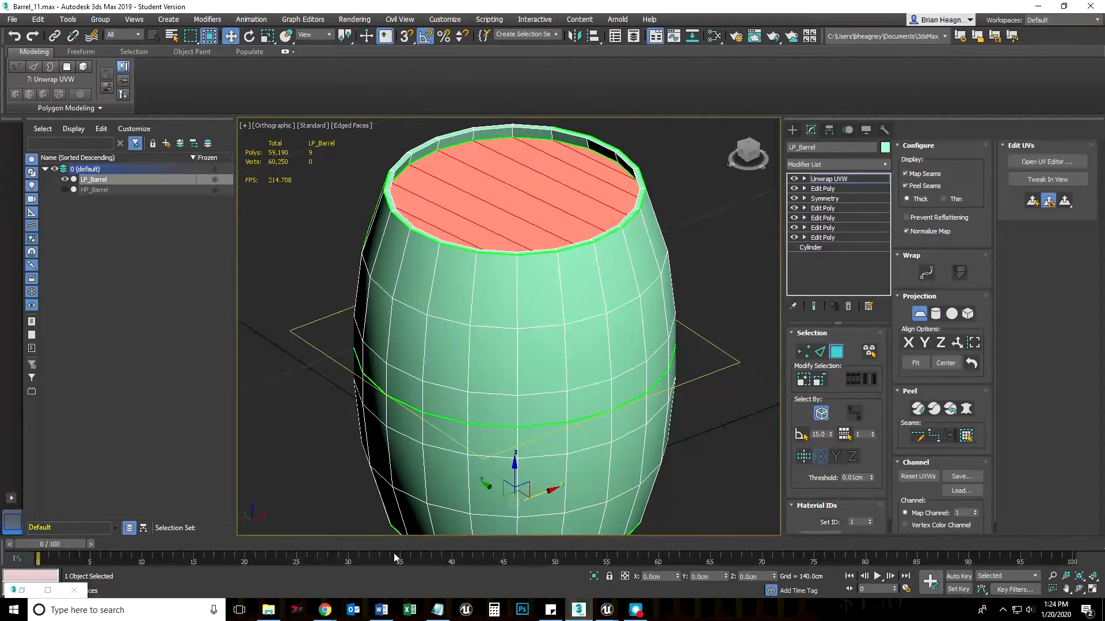
pyautogui.click(22, 590)
pyautogui.moveTo(274, 419); pyautogui.dragTo(310, 364, button='middle')
pyautogui.scroll(3, 310, 365)
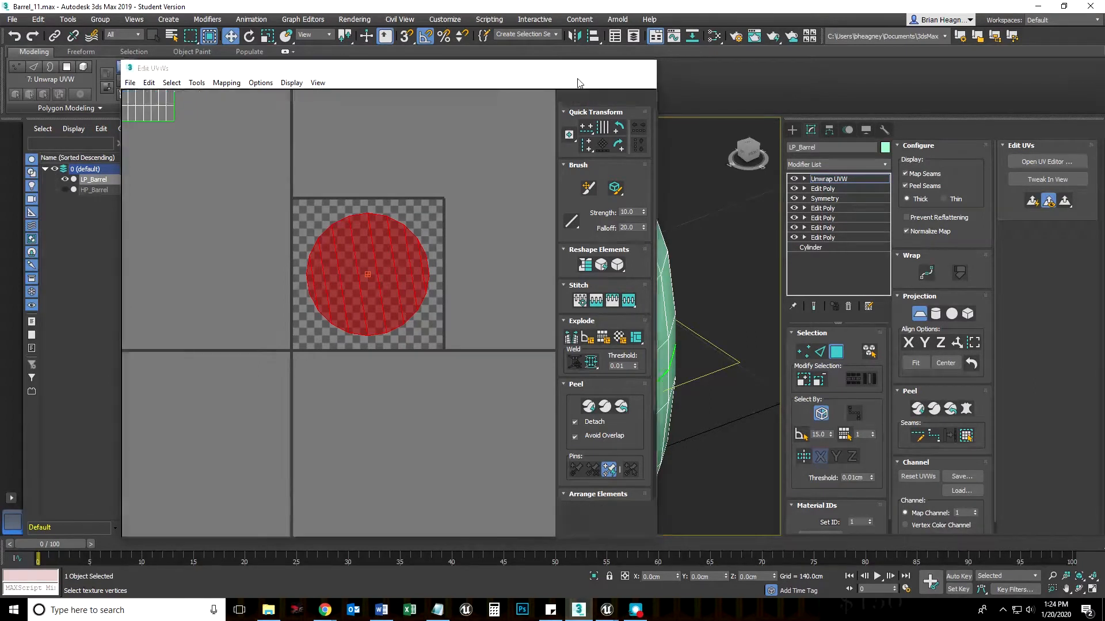
# Step: Minimize and reopen the UV editor, placing its window so part of the barrel stays in sight
pyautogui.click(590, 68)
pyautogui.click(53, 590)
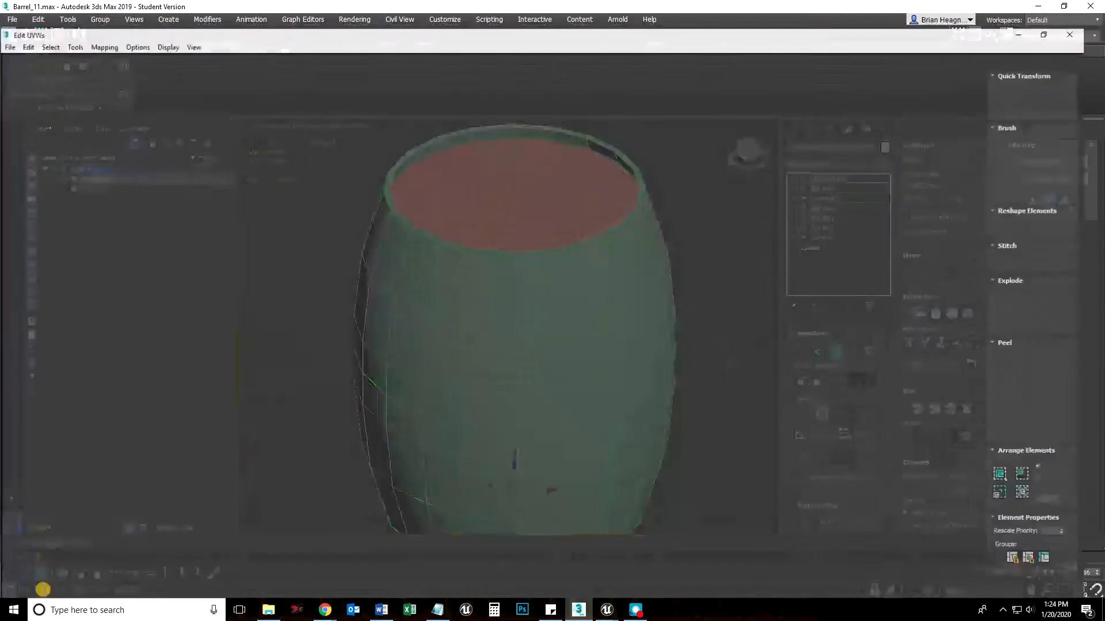
pyautogui.moveTo(886, 9); pyautogui.dragTo(381, 55)
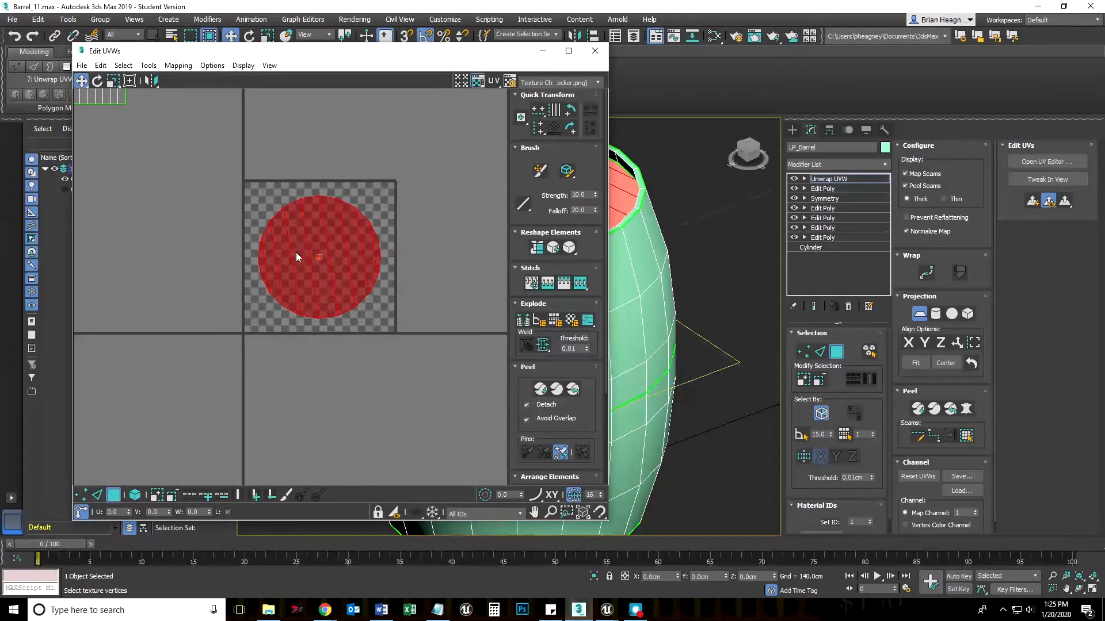
pyautogui.scroll(2, 306, 246)
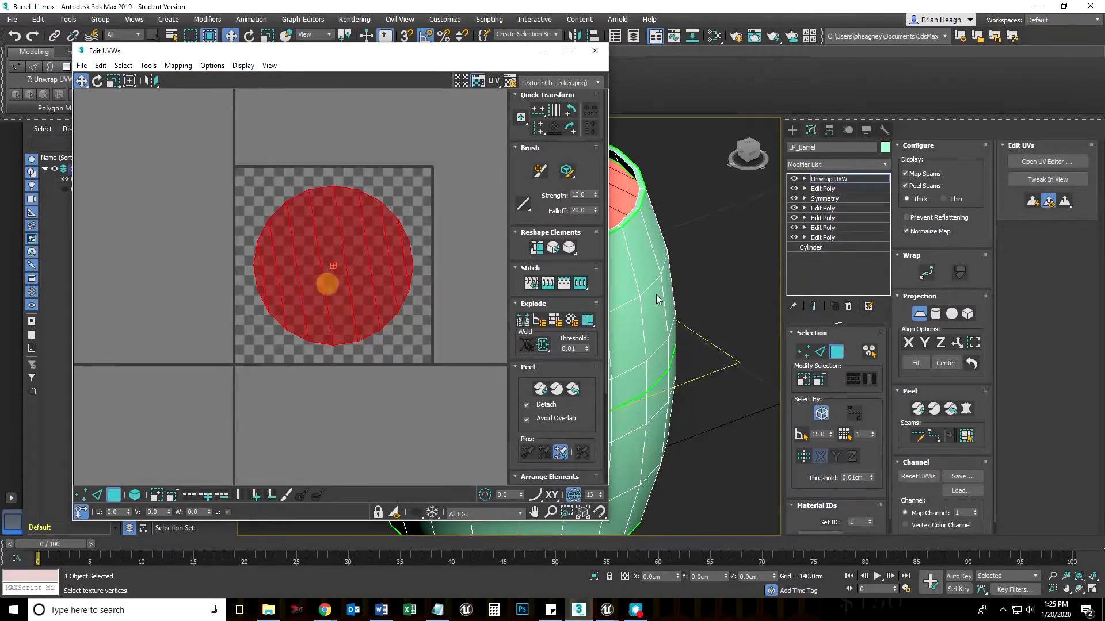
# Step: Reapply the Planar Map to the top cap, shift its UV circle slightly up and left, and activate the Scale tool
pyautogui.click(920, 314)
pyautogui.click(919, 315)
pyautogui.moveTo(293, 253); pyautogui.dragTo(264, 227)
pyautogui.click(112, 81)
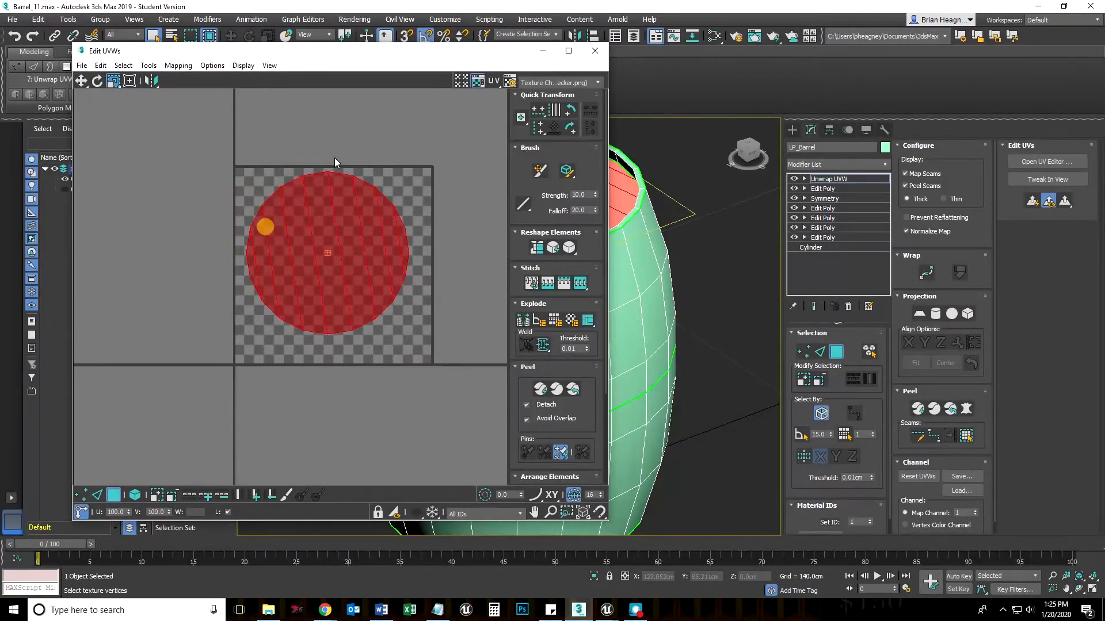
# Step: Shrink the UV editor window and place it beside the barrel so both the cap's UVs and the model are in view
pyautogui.moveTo(376, 56); pyautogui.dragTo(264, 59)
pyautogui.moveTo(594, 396); pyautogui.dragTo(724, 413, button='middle')
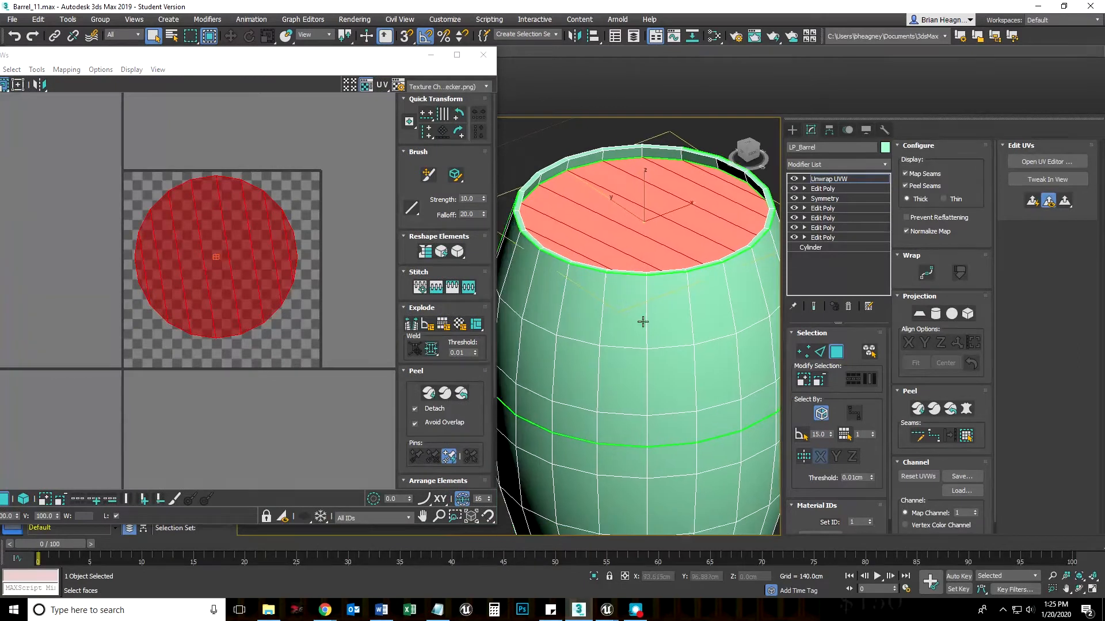
pyautogui.moveTo(325, 57); pyautogui.dragTo(341, 66)
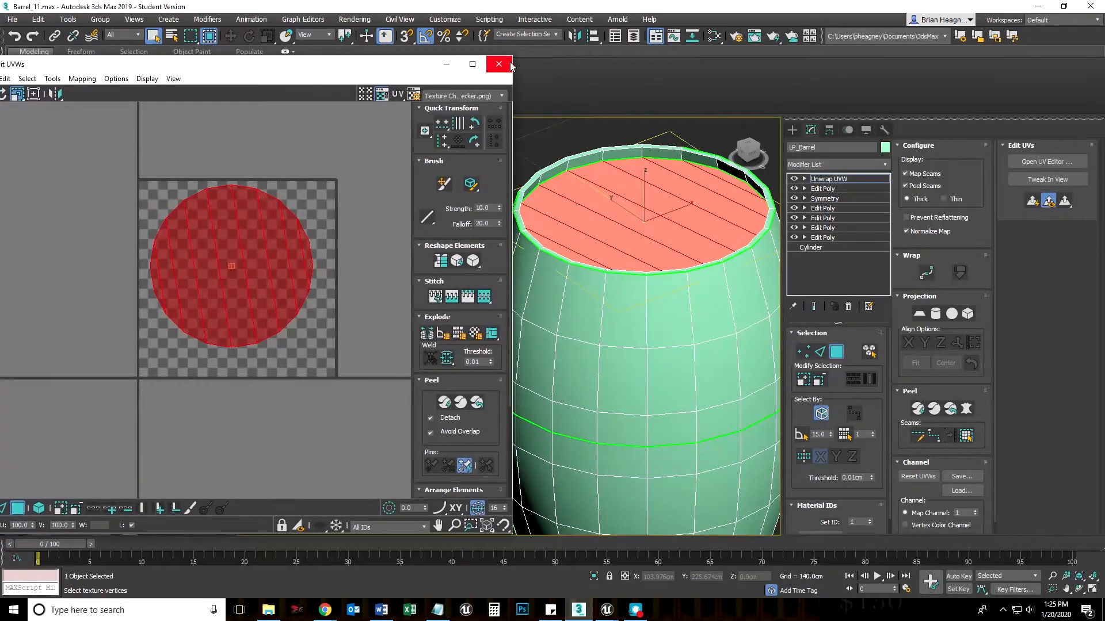
pyautogui.moveTo(514, 58); pyautogui.dragTo(327, 172)
pyautogui.moveTo(191, 186); pyautogui.dragTo(281, 71)
pyautogui.moveTo(260, 228); pyautogui.dragTo(219, 243, button='middle')
pyautogui.scroll(2, 219, 244)
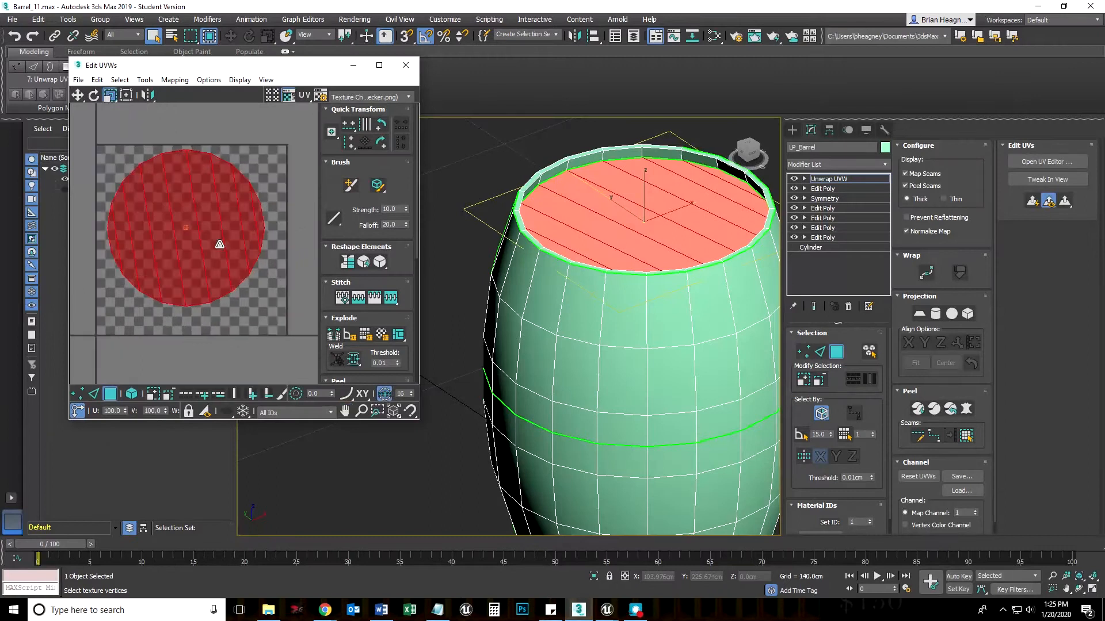
pyautogui.keyDown('alt'); pyautogui.moveTo(673, 308); pyautogui.dragTo(626, 306, button='middle'); pyautogui.keyUp('alt')
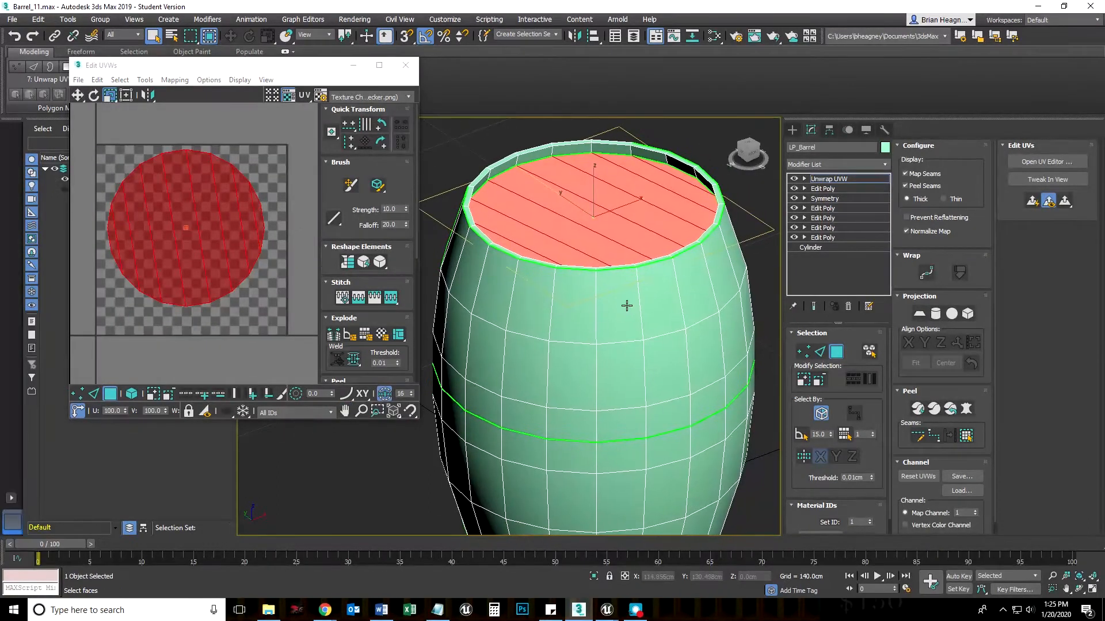
# Step: Display the UV_Checker.png Texture Checker on the barrel and inspect how it maps across the caps
pyautogui.click(408, 97)
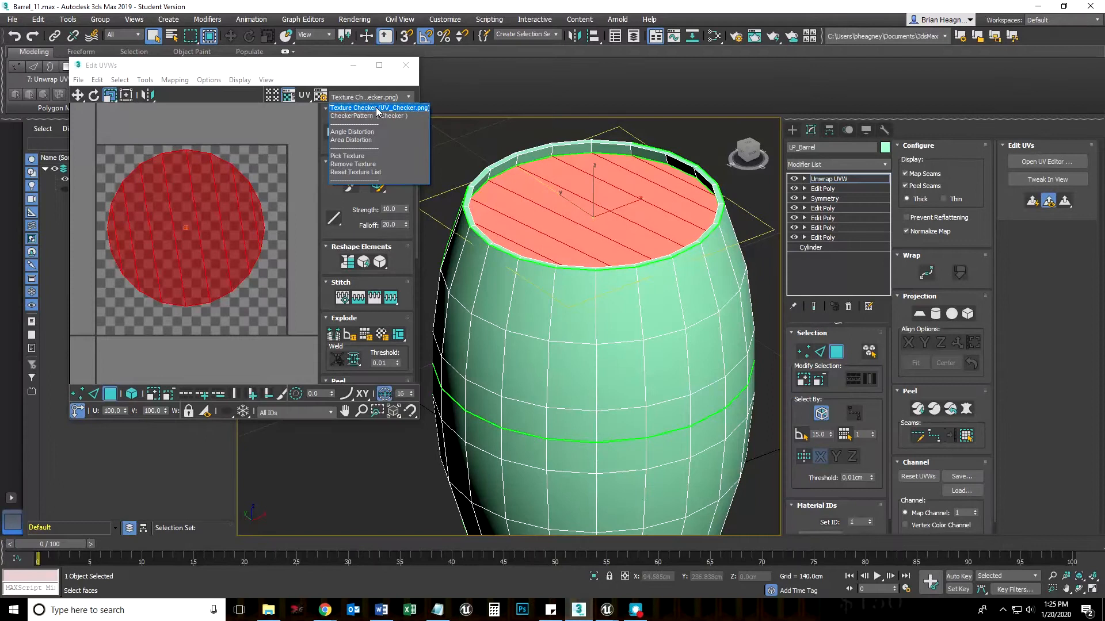
pyautogui.click(303, 73)
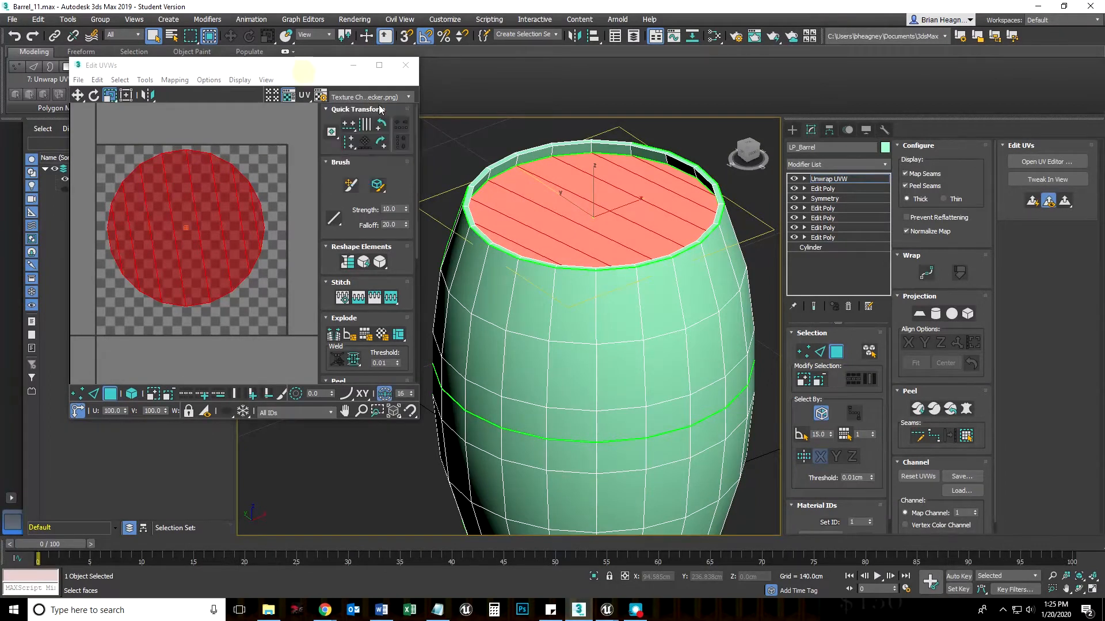
pyautogui.click(371, 98)
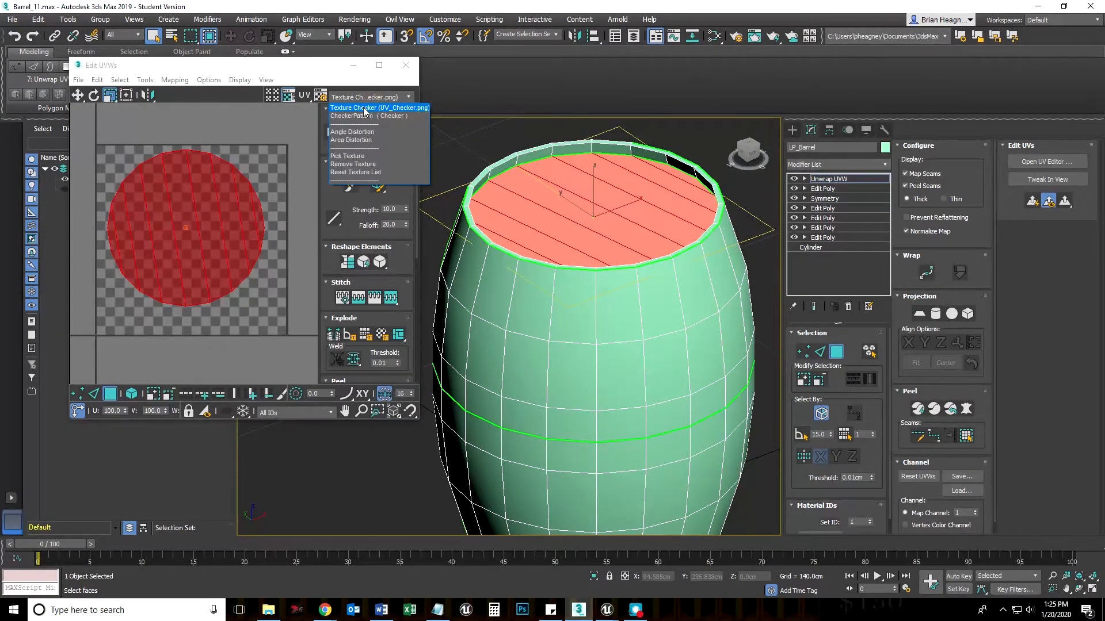
pyautogui.click(364, 109)
pyautogui.keyDown('alt'); pyautogui.moveTo(578, 340); pyautogui.dragTo(594, 280, button='middle'); pyautogui.keyUp('alt')
pyautogui.scroll(4, 594, 280)
pyautogui.keyDown('alt'); pyautogui.moveTo(656, 397); pyautogui.dragTo(566, 347, button='middle'); pyautogui.keyUp('alt')
pyautogui.scroll(-3, 615, 340)
pyautogui.scroll(-2, 616, 345)
pyautogui.scroll(3, 570, 346)
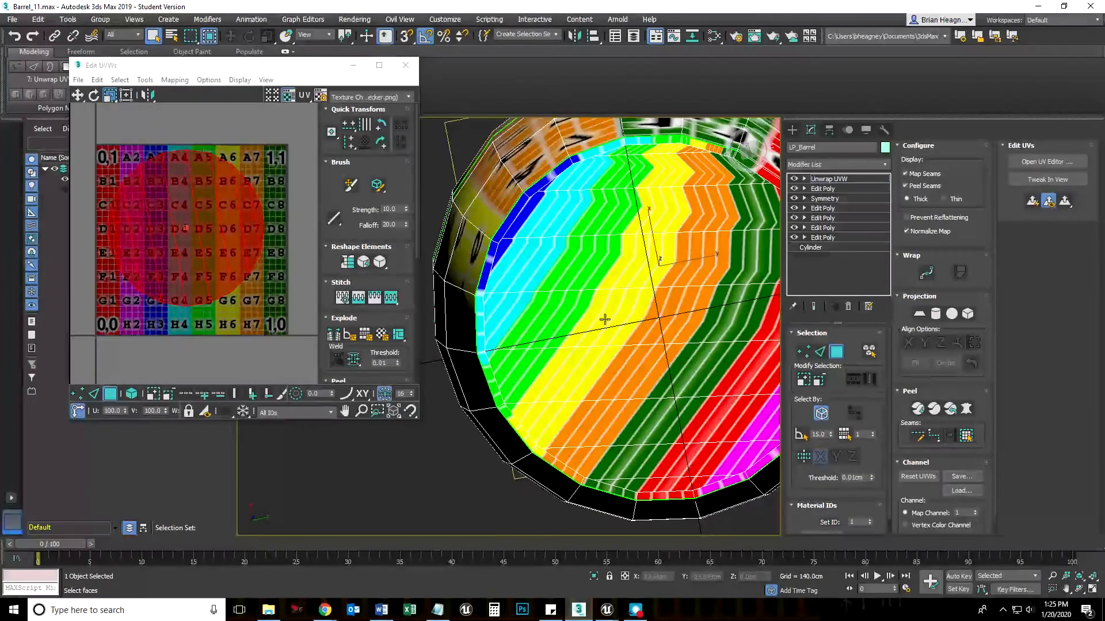
# Step: Select a face on the bottom cap and examine where its UVs lie in relation to the side strip
pyautogui.scroll(-5, 656, 332)
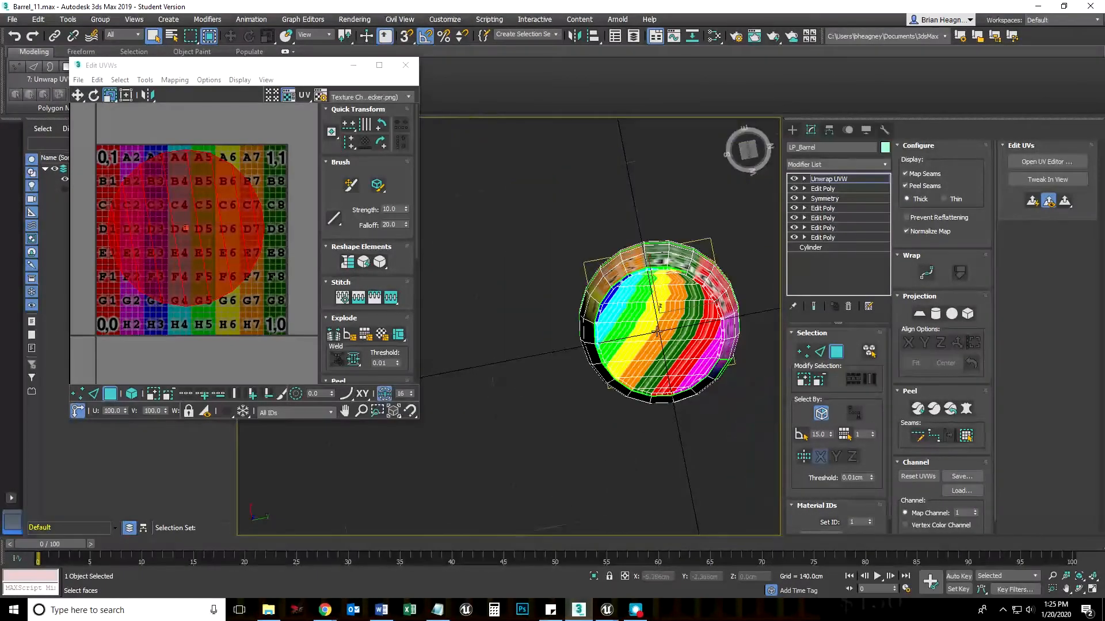
pyautogui.click(655, 333)
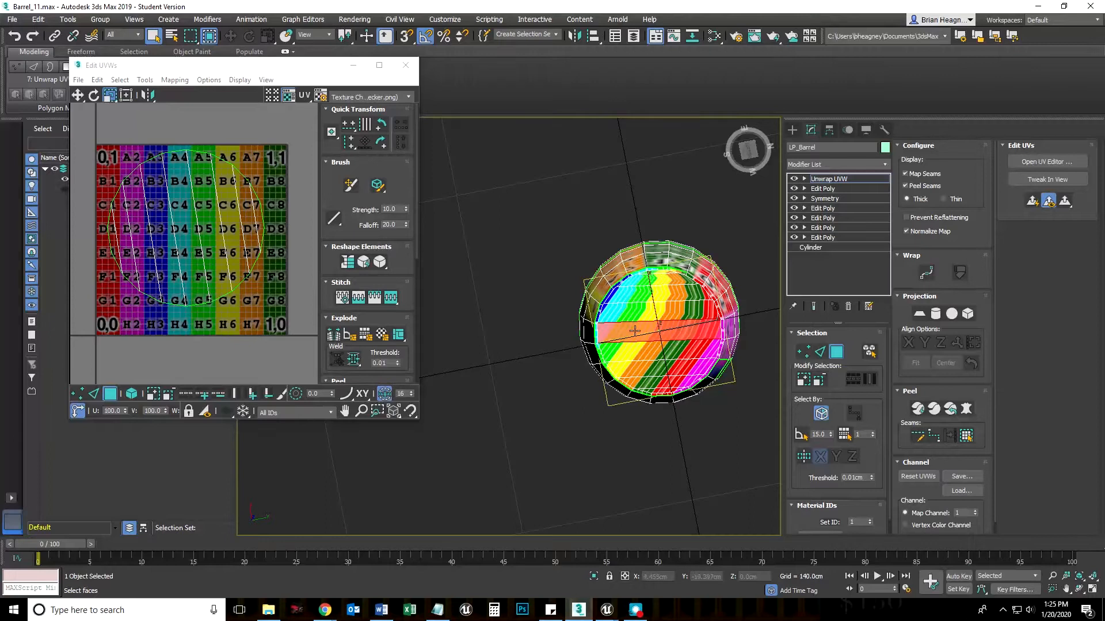
pyautogui.moveTo(127, 177); pyautogui.dragTo(300, 301, button='middle')
pyautogui.scroll(2, 134, 215)
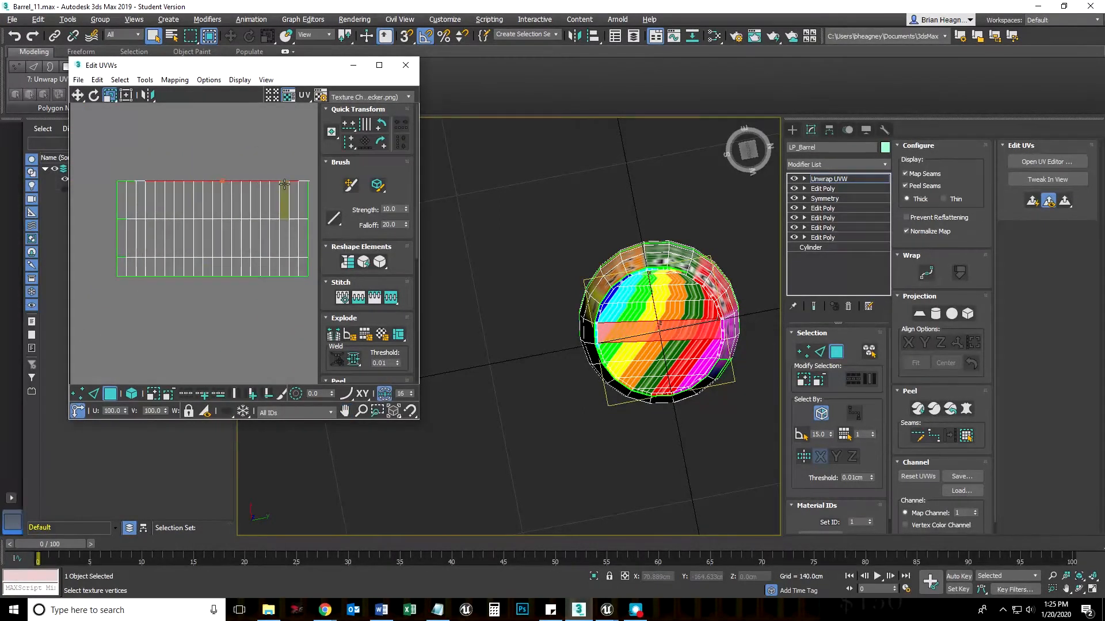
pyautogui.scroll(2, 235, 181)
pyautogui.scroll(-2, 210, 185)
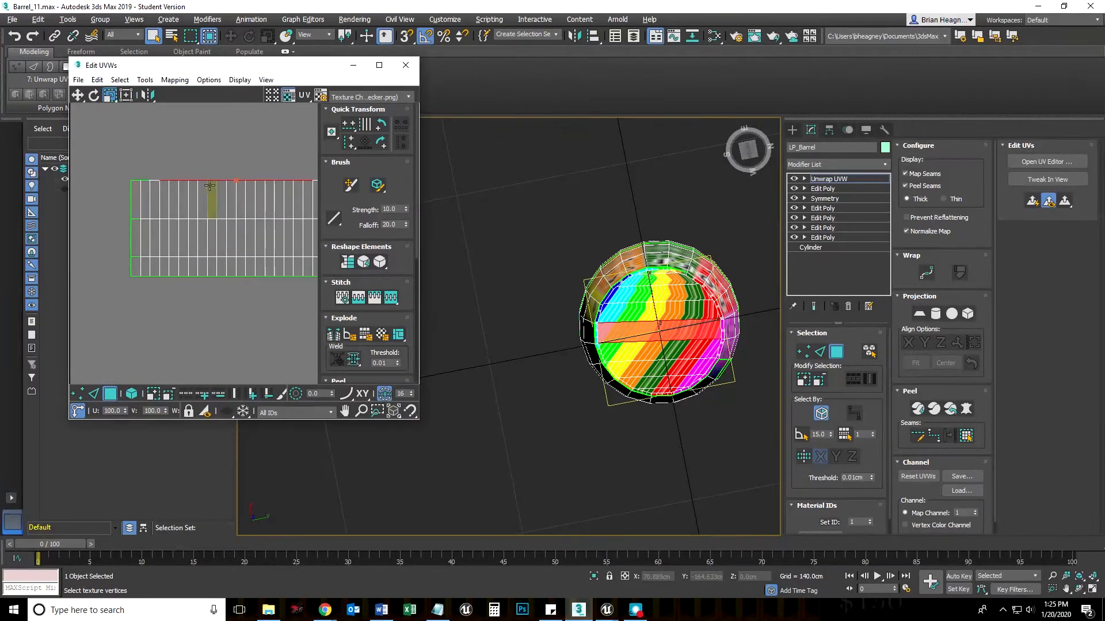
pyautogui.keyDown('alt'); pyautogui.moveTo(638, 341); pyautogui.dragTo(645, 296, button='middle'); pyautogui.keyUp('alt')
# Step: Bring the top cap's UVs and the barrel's top into view to compare how the checker maps onto them
pyautogui.scroll(2, 644, 287)
pyautogui.moveTo(229, 276); pyautogui.dragTo(20, 216, button='middle')
pyautogui.scroll(-1, 94, 216)
pyautogui.moveTo(119, 237); pyautogui.dragTo(87, 164, button='middle')
pyautogui.moveTo(266, 291); pyautogui.dragTo(323, 358)
pyautogui.moveTo(139, 261); pyautogui.dragTo(128, 239, button='middle')
pyautogui.keyDown('alt'); pyautogui.moveTo(598, 362); pyautogui.dragTo(630, 351, button='middle'); pyautogui.keyUp('alt')
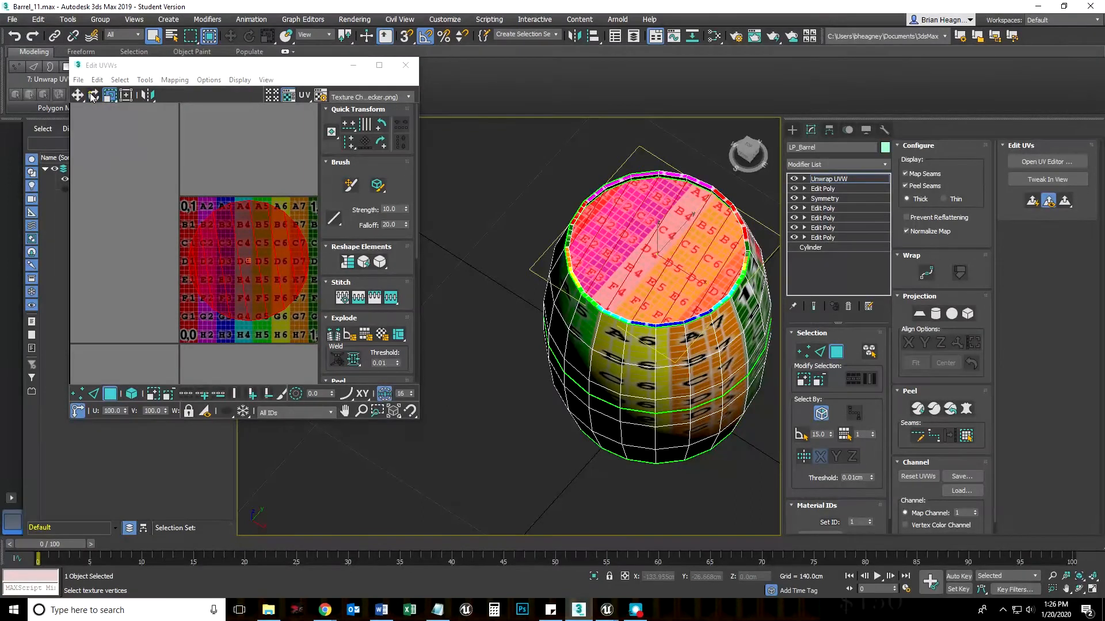
# Step: Select all of the top cap's UV faces and rotate them slightly to bring the plank lines toward vertical
pyautogui.click(122, 160)
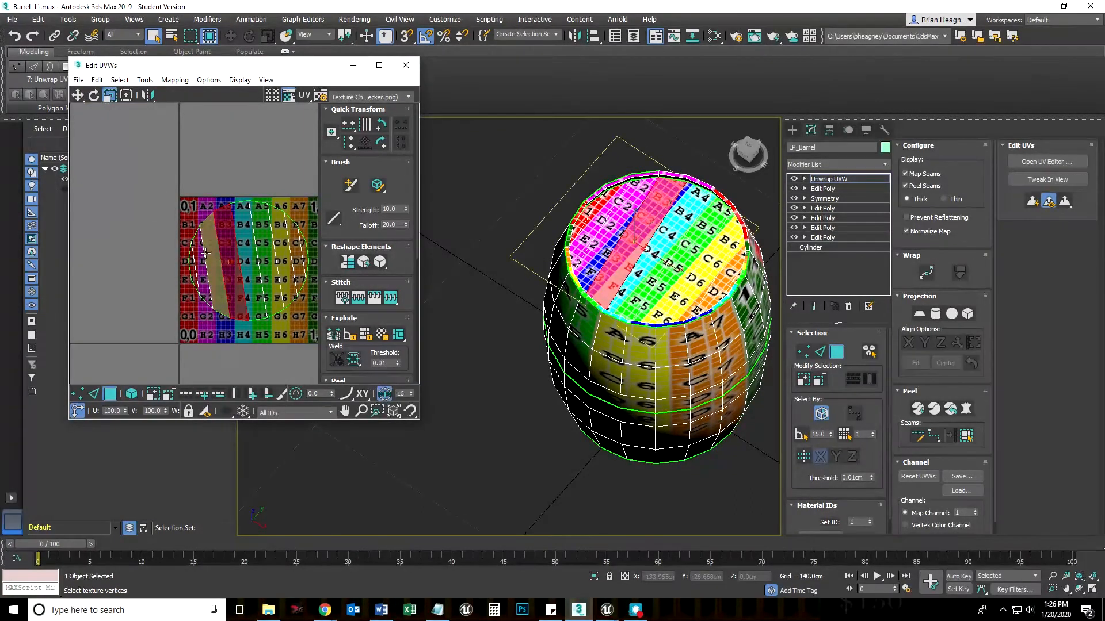
pyautogui.moveTo(314, 320); pyautogui.dragTo(309, 345)
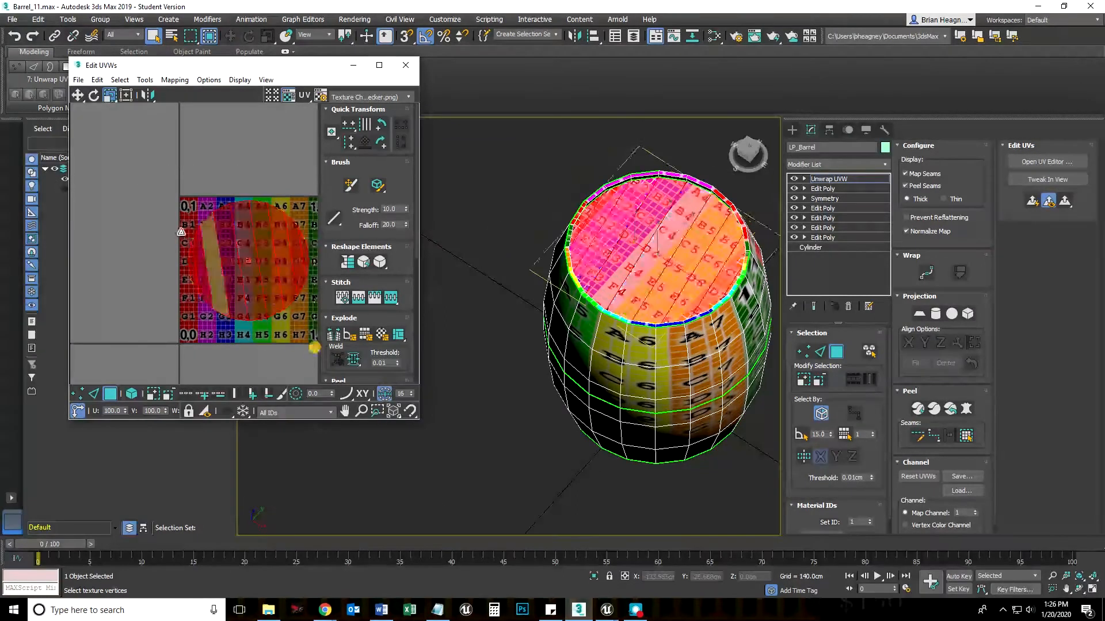
pyautogui.click(93, 95)
pyautogui.moveTo(221, 230)
pyautogui.mouseDown()
pyautogui.moveTo(186, 251)
pyautogui.moveTo(184, 266)
pyautogui.moveTo(197, 242)
pyautogui.moveTo(236, 239)
pyautogui.mouseUp()
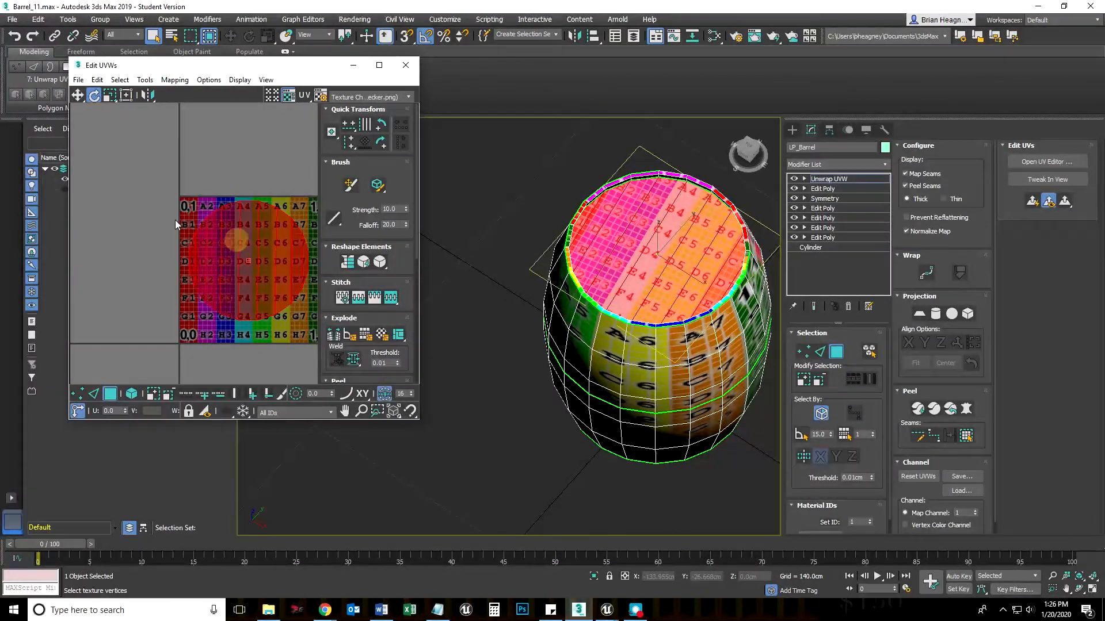
pyautogui.click(174, 221)
pyautogui.moveTo(207, 349); pyautogui.dragTo(195, 330, button='middle')
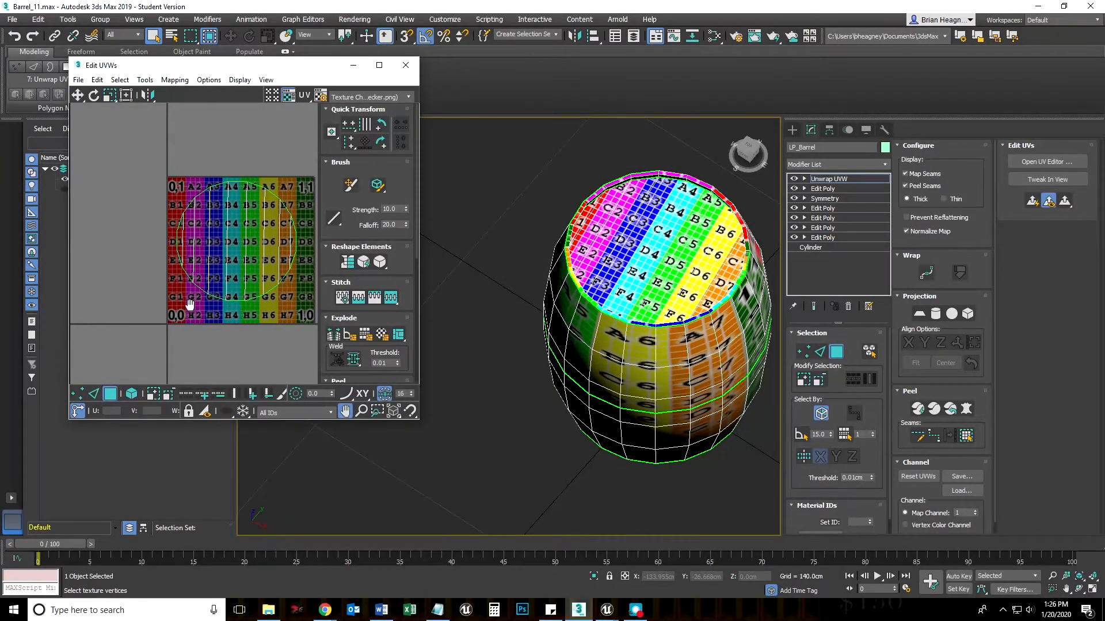
# Step: Try rotating the whole top cap's UVs with angle snap turned off, and undo that rotation
pyautogui.moveTo(137, 154); pyautogui.dragTo(317, 336)
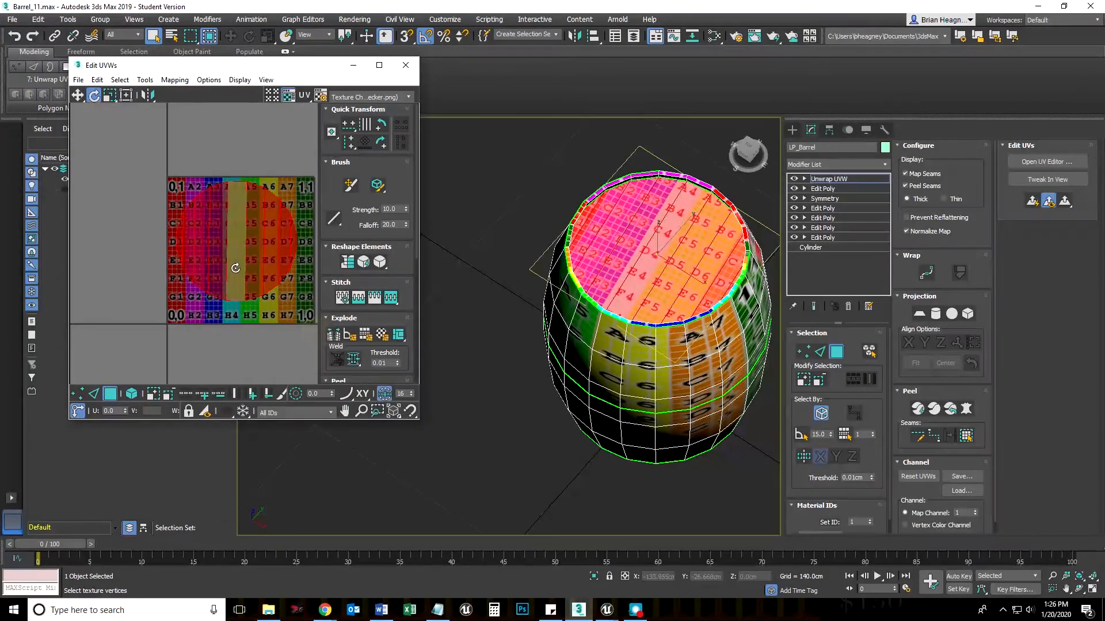
pyautogui.click(425, 38)
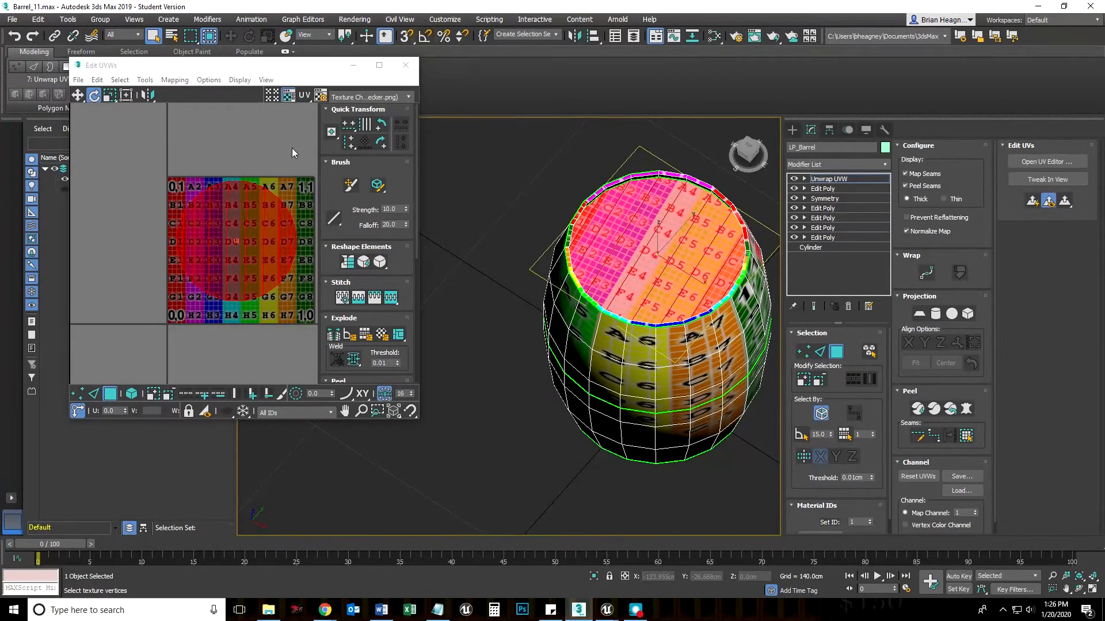
pyautogui.moveTo(242, 200); pyautogui.dragTo(247, 195)
pyautogui.hotkey('ctrl', 'z')
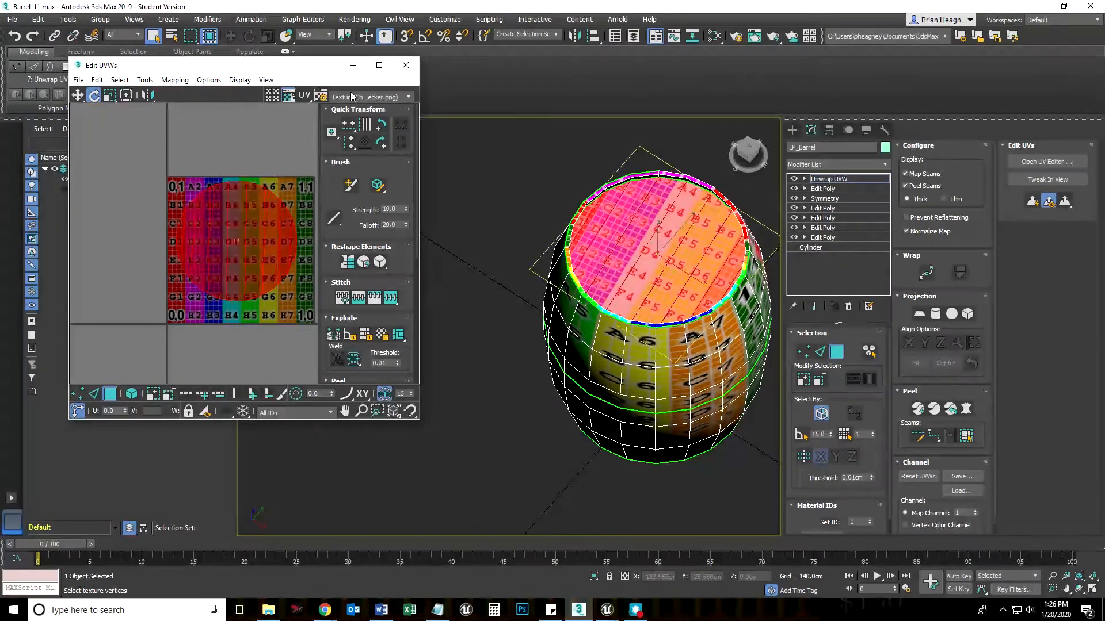
# Step: Set the snap angle to 1 degree, turn angle snap on, and fine-rotate the top cap's UVs to straighten the plank lines
pyautogui.rightClick(424, 37)
pyautogui.moveTo(609, 242); pyautogui.dragTo(568, 237)
pyautogui.write('1')
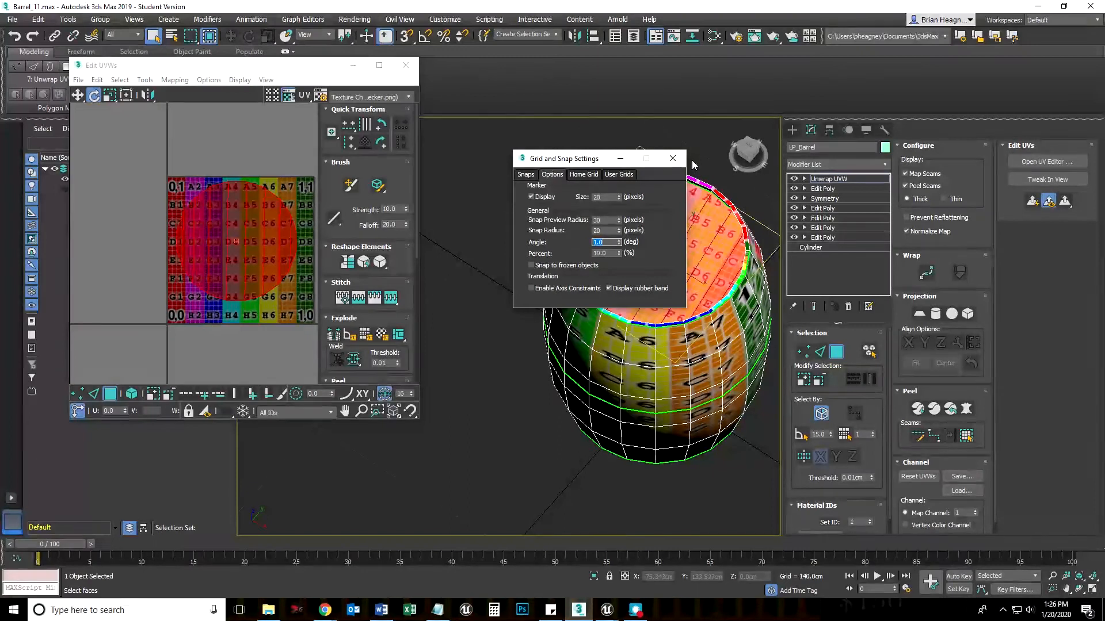
pyautogui.click(671, 158)
pyautogui.click(426, 35)
pyautogui.moveTo(207, 221); pyautogui.dragTo(210, 209)
pyautogui.click(137, 189)
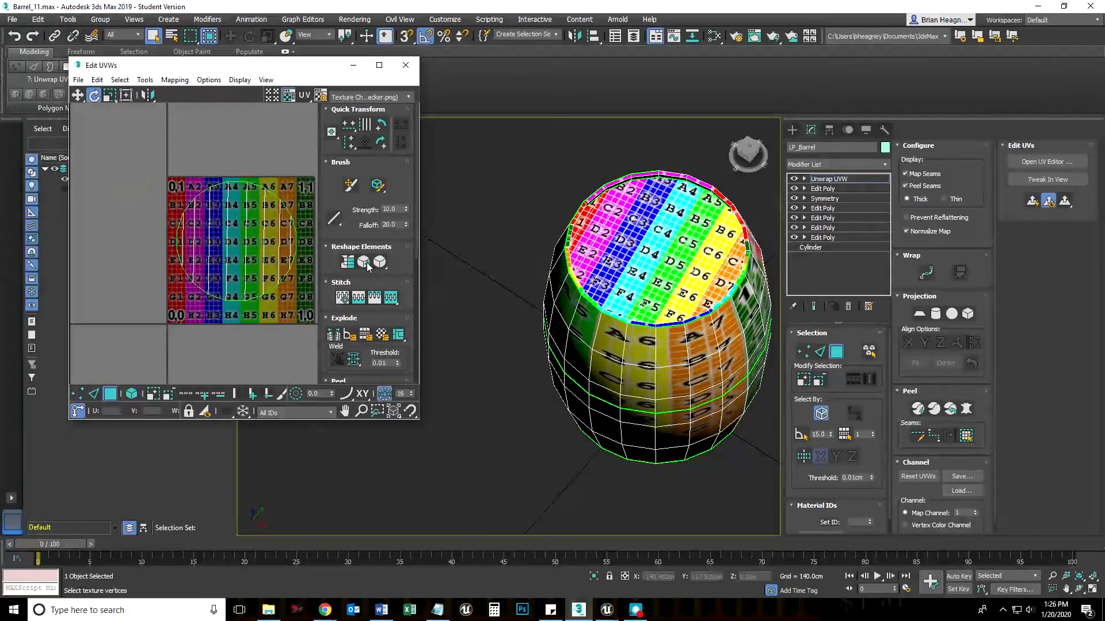
# Step: Scale the top cap's UVs down to a small circle and move it into the checker's upper-left corner, by the 0,1 tile
pyautogui.moveTo(158, 161); pyautogui.dragTo(299, 302)
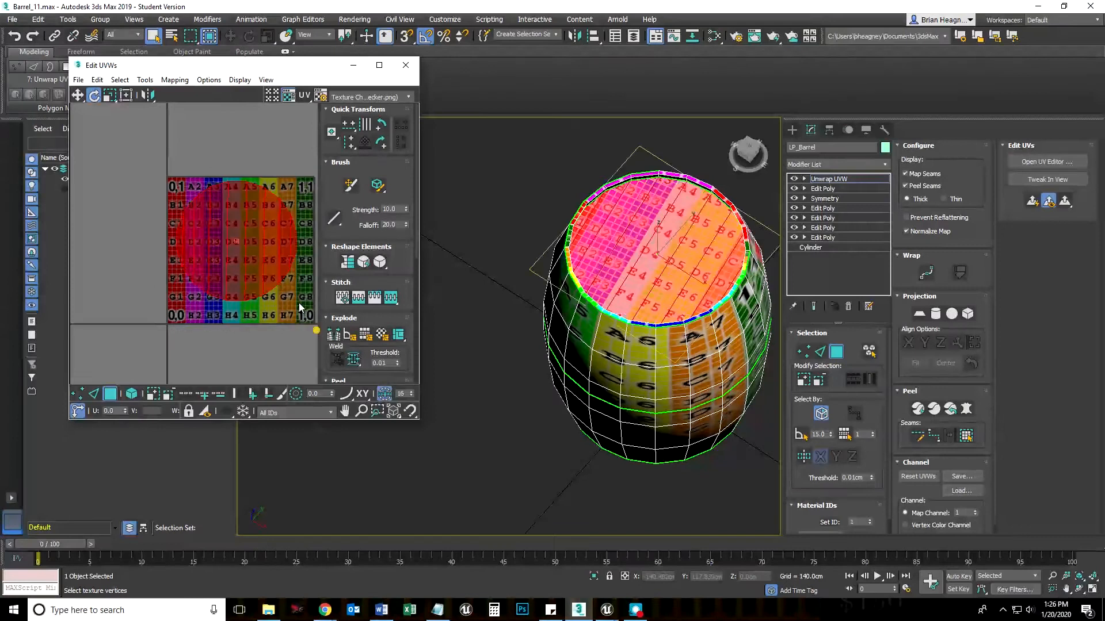
pyautogui.click(109, 96)
pyautogui.moveTo(233, 212); pyautogui.dragTo(204, 303)
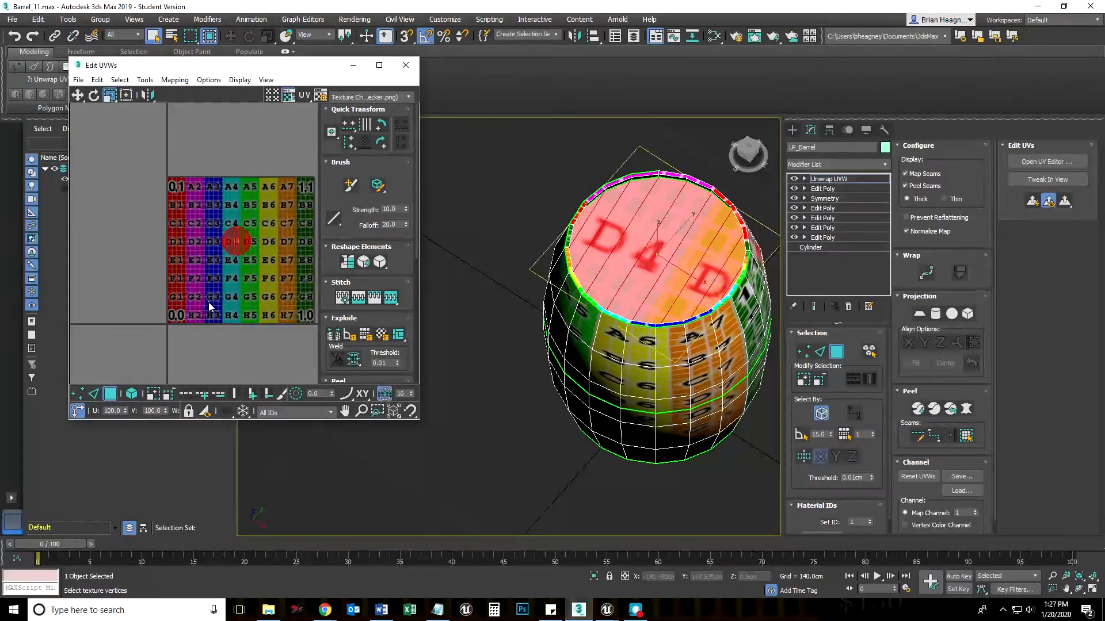
pyautogui.scroll(3, 675, 247)
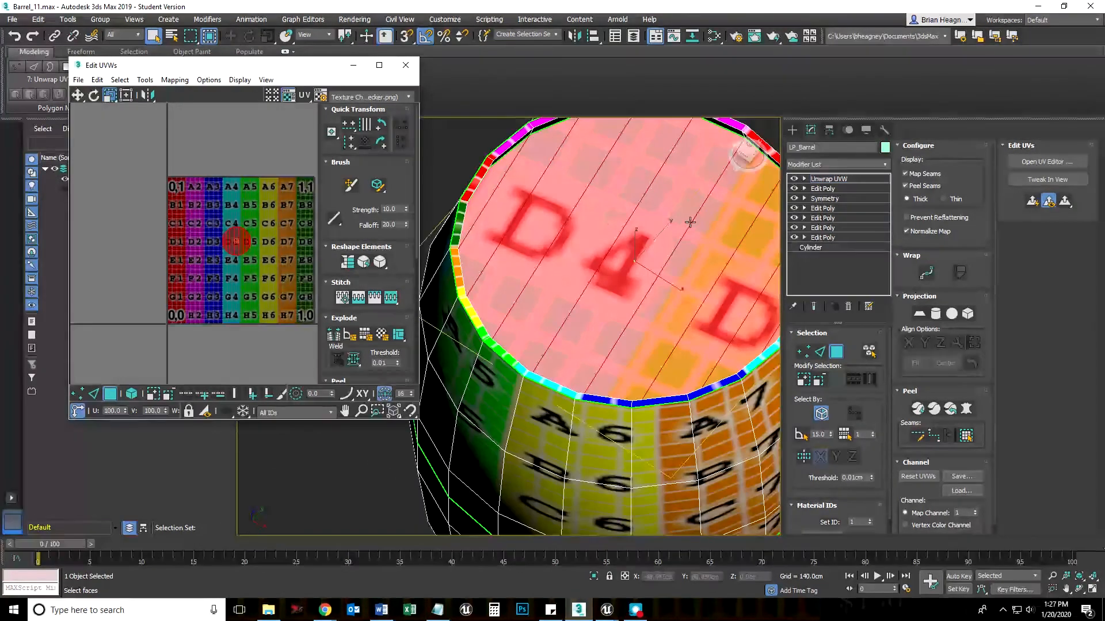
pyautogui.scroll(-5, 594, 290)
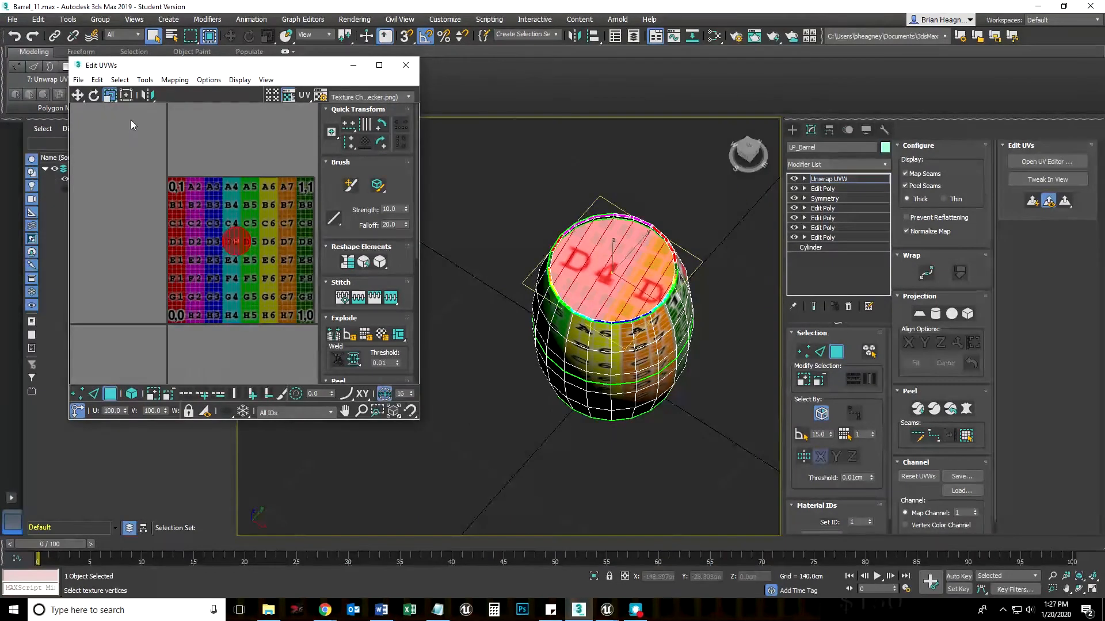
pyautogui.click(77, 95)
pyautogui.moveTo(227, 234); pyautogui.dragTo(183, 191)
# Step: Select all the faces of the barrel's bottom cap
pyautogui.keyDown('alt'); pyautogui.moveTo(671, 419); pyautogui.dragTo(678, 245, button='middle'); pyautogui.keyUp('alt')
pyautogui.scroll(10, 679, 244)
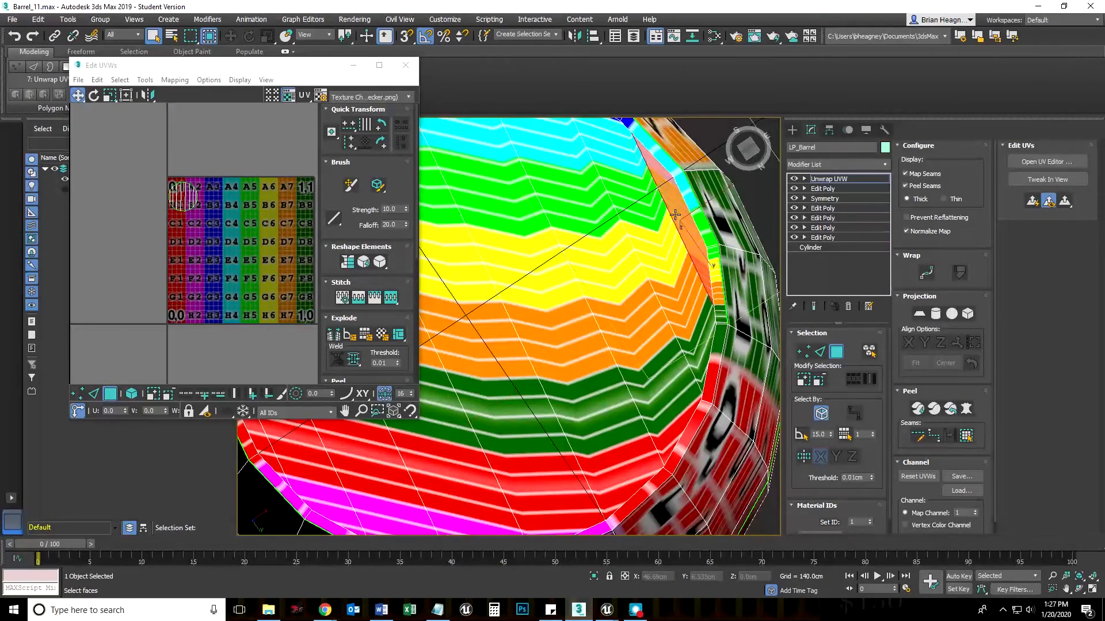
pyautogui.keyDown('ctrl'); pyautogui.click(590, 245); pyautogui.keyUp('ctrl')
pyautogui.keyDown('ctrl'); pyautogui.click(529, 269); pyautogui.keyUp('ctrl')
pyautogui.moveTo(528, 340); pyautogui.dragTo(629, 246, button='middle')
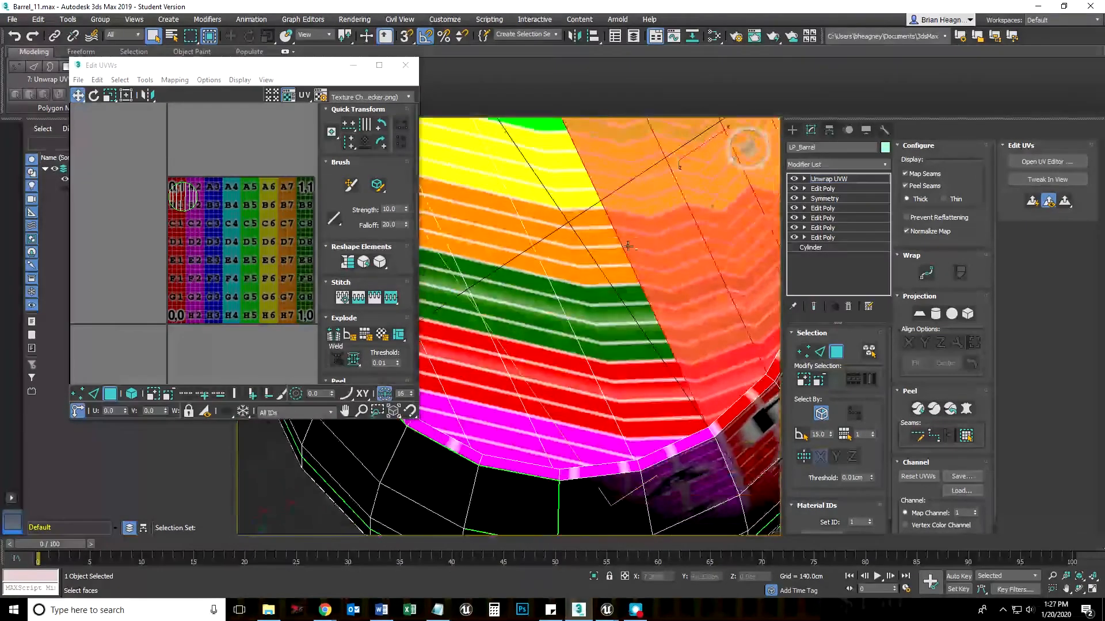
pyautogui.keyDown('ctrl'); pyautogui.click(580, 254); pyautogui.keyUp('ctrl')
pyautogui.keyDown('ctrl'); pyautogui.click(513, 282); pyautogui.keyUp('ctrl')
pyautogui.moveTo(489, 305); pyautogui.dragTo(619, 250, button='middle')
pyautogui.keyDown('ctrl'); pyautogui.click(565, 262); pyautogui.keyUp('ctrl')
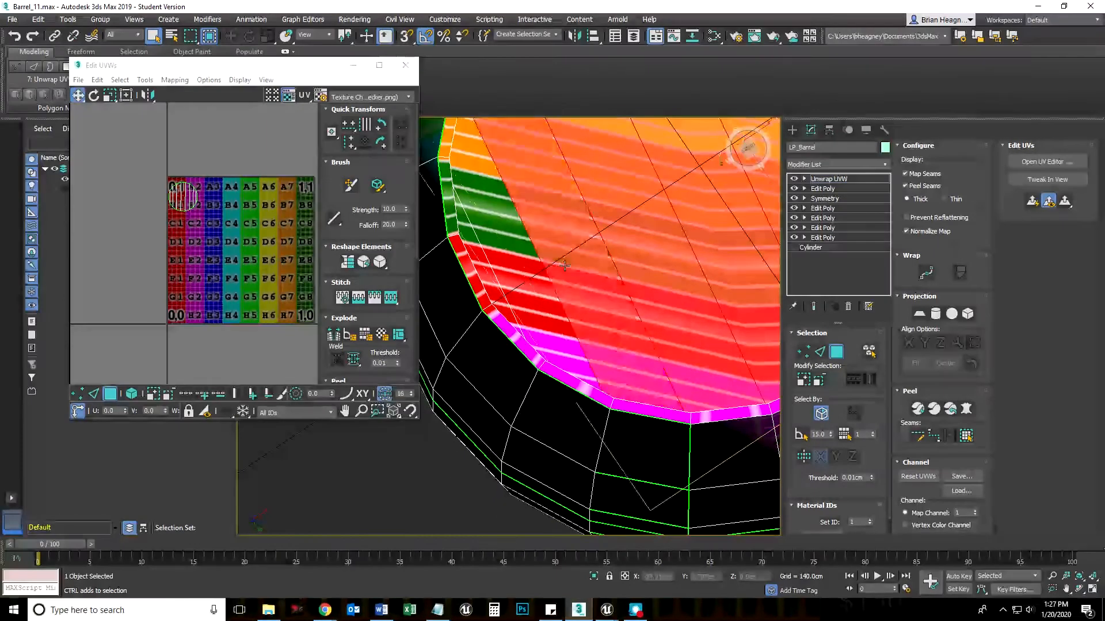
pyautogui.keyDown('ctrl'); pyautogui.click(528, 281); pyautogui.keyUp('ctrl')
pyautogui.keyDown('alt'); pyautogui.moveTo(529, 280); pyautogui.dragTo(610, 368, button='middle'); pyautogui.keyUp('alt')
pyautogui.keyDown('ctrl'); pyautogui.click(657, 392); pyautogui.keyUp('ctrl')
pyautogui.scroll(-6, 657, 391)
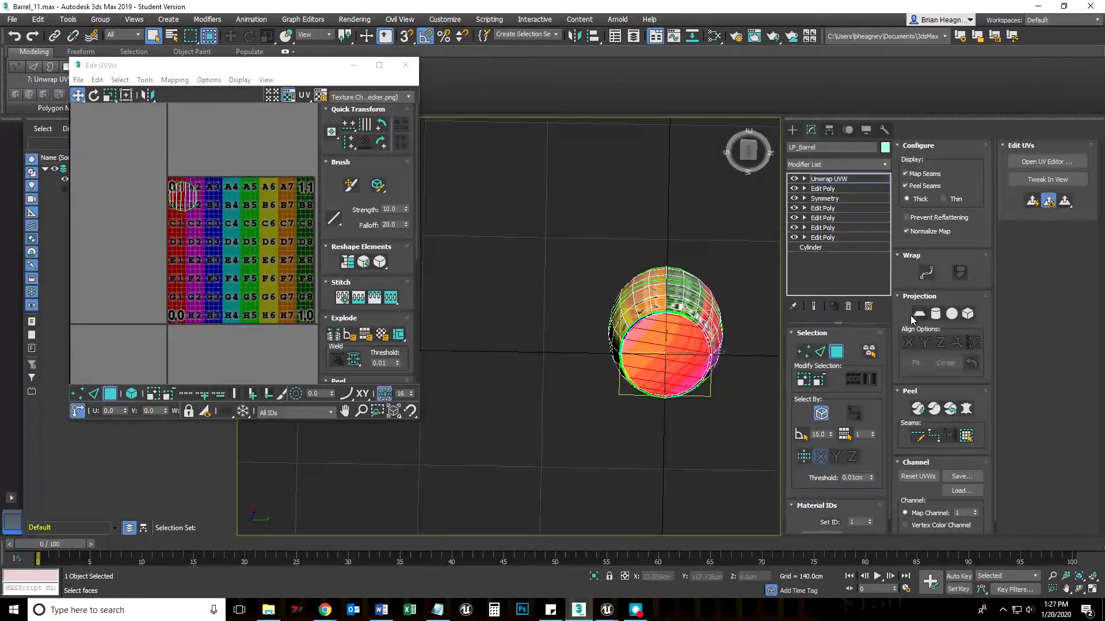
# Step: Planar map the bottom cap and mirror its UVs horizontally so the checker labels read correctly, ending the projection mode
pyautogui.click(919, 315)
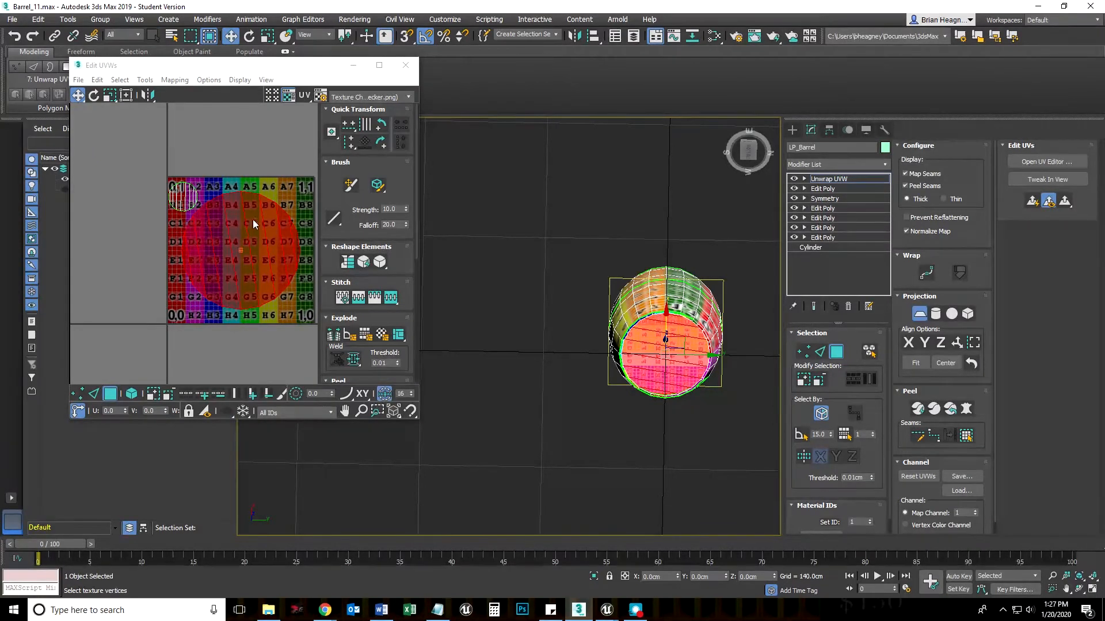
pyautogui.moveTo(688, 350); pyautogui.dragTo(647, 299, button='middle')
pyautogui.scroll(2, 648, 300)
pyautogui.scroll(4, 624, 350)
pyautogui.keyDown('alt'); pyautogui.moveTo(624, 350); pyautogui.dragTo(553, 343, button='middle'); pyautogui.keyUp('alt')
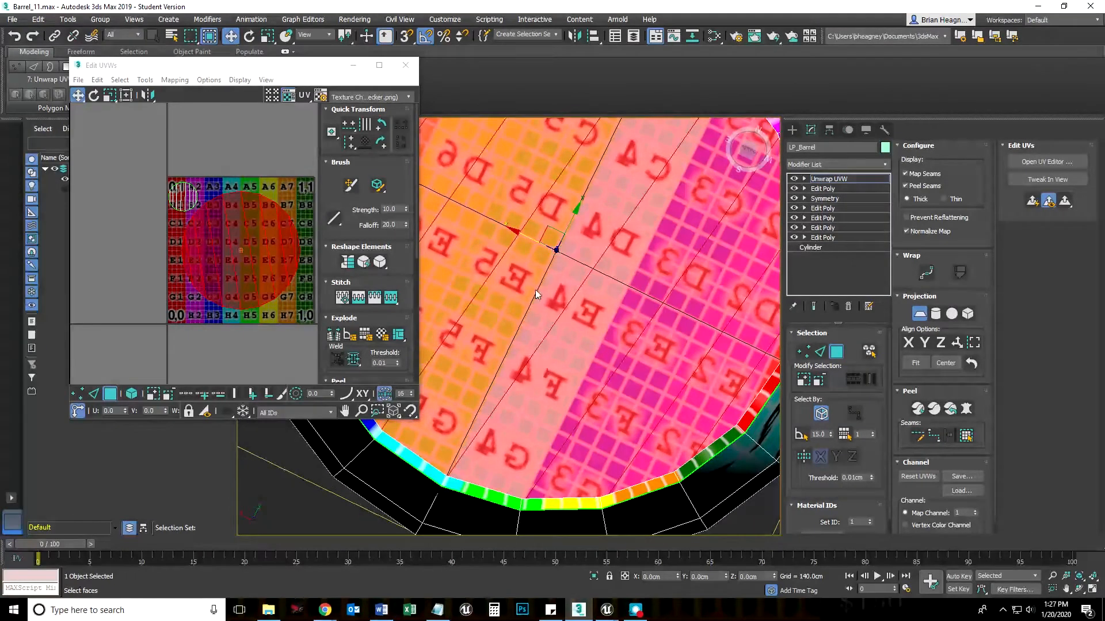
pyautogui.click(149, 96)
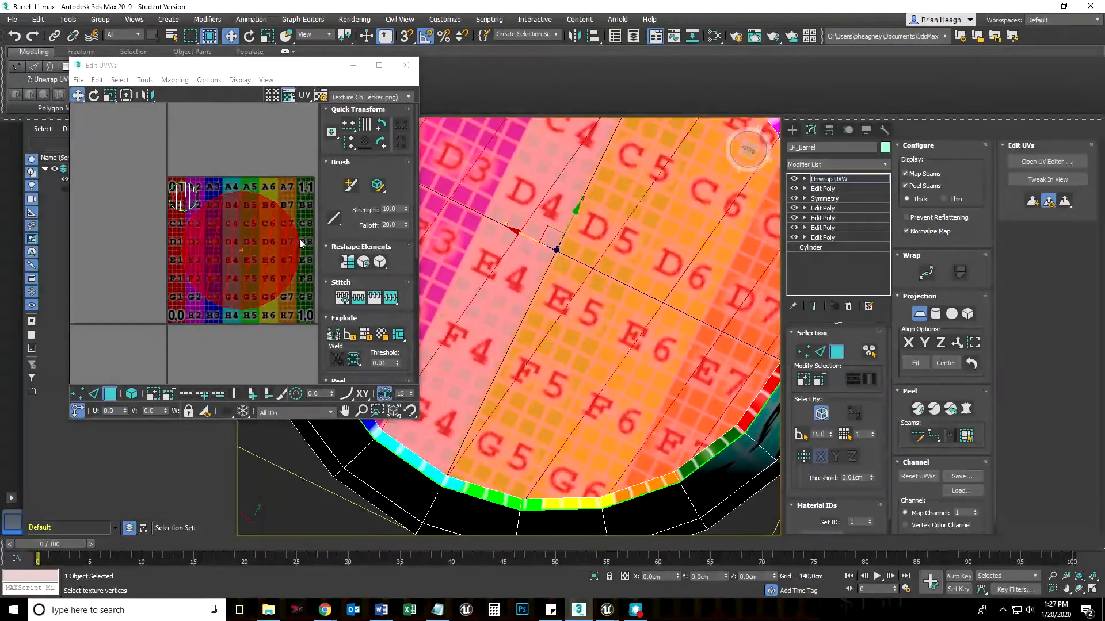
pyautogui.scroll(-6, 657, 260)
pyautogui.scroll(3, 603, 298)
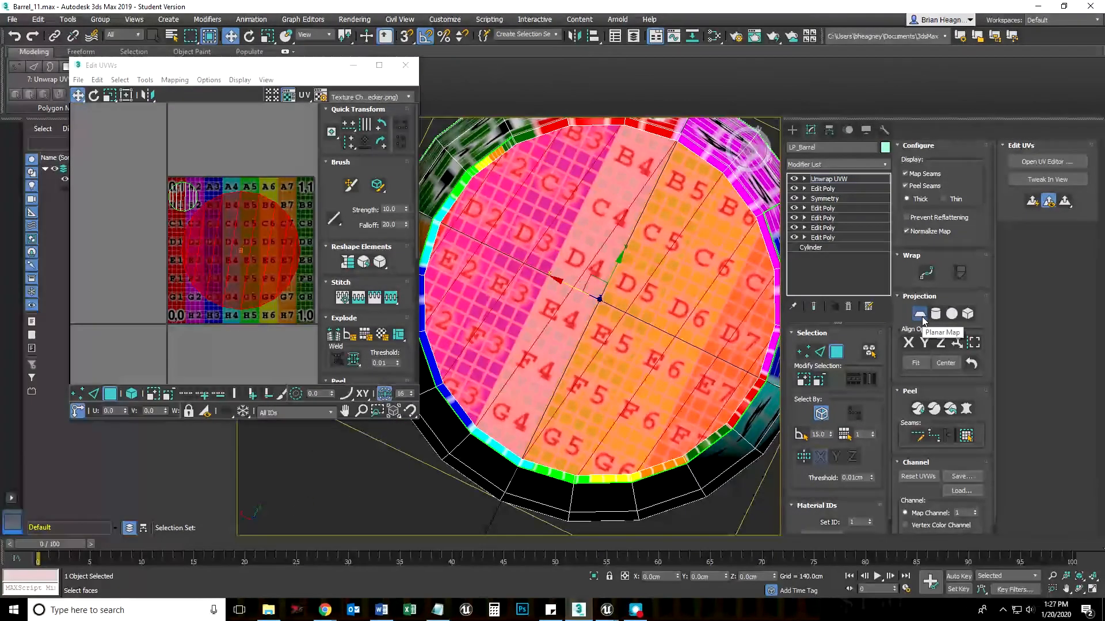
pyautogui.click(921, 316)
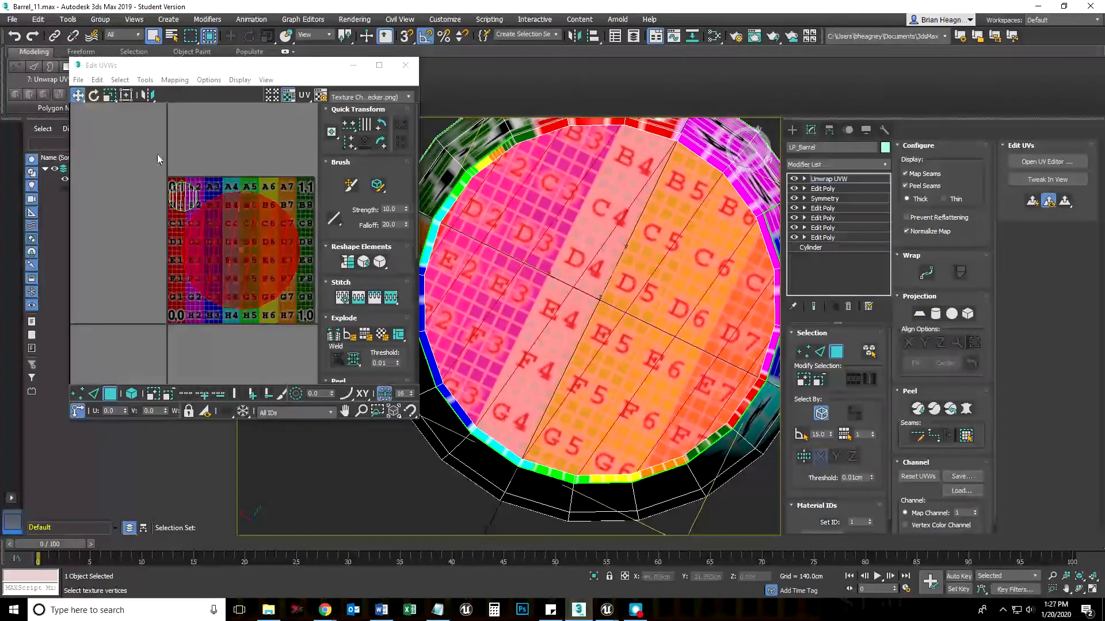
# Step: Window-select only the bottom cap's UVs and rotate them slightly to make the plank lines vertical
pyautogui.click(91, 160)
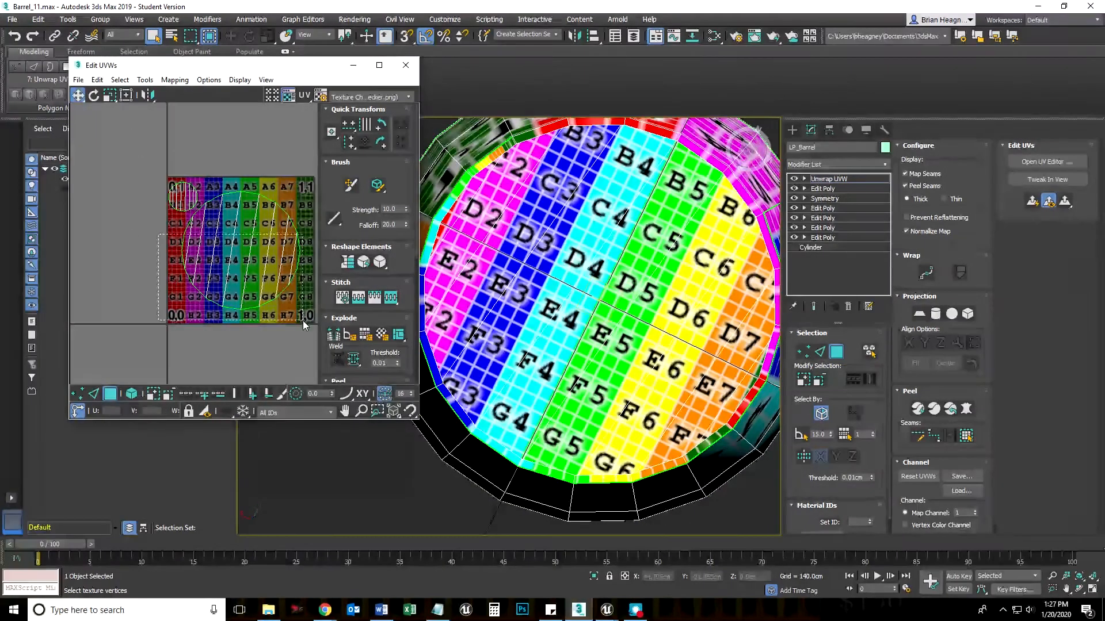
pyautogui.click(208, 37)
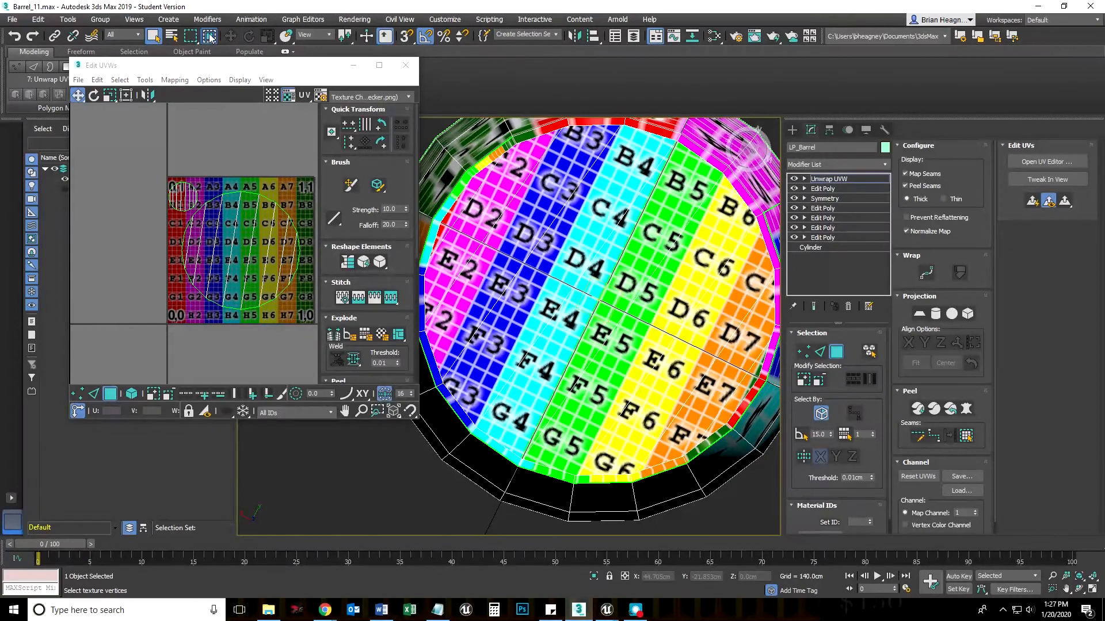
pyautogui.moveTo(164, 236); pyautogui.dragTo(305, 330)
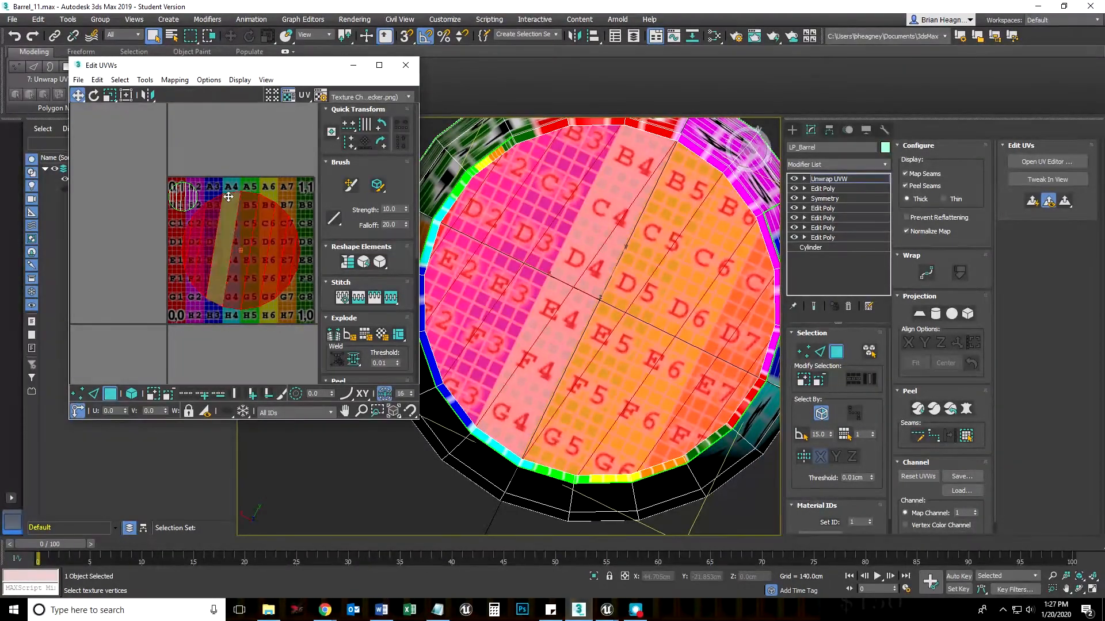
pyautogui.click(94, 99)
pyautogui.moveTo(189, 241); pyautogui.dragTo(185, 253)
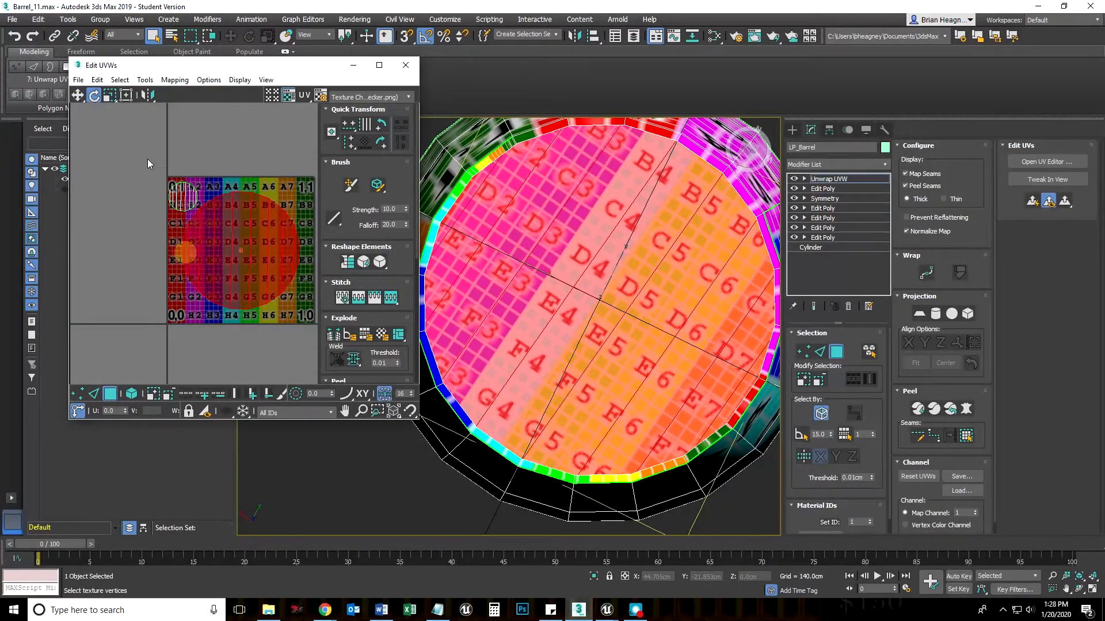
# Step: Scale the bottom cap's UVs down and move them into the checker's upper-right corner, near the 1,1 tile
pyautogui.click(107, 98)
pyautogui.moveTo(261, 236); pyautogui.dragTo(241, 307)
pyautogui.click(79, 96)
pyautogui.moveTo(240, 249); pyautogui.dragTo(289, 202)
pyautogui.click(241, 246)
# Step: Inspect the checker on the bottom cap and the barrel's sides, and show the whole barrel in the Front view
pyautogui.scroll(-5, 578, 323)
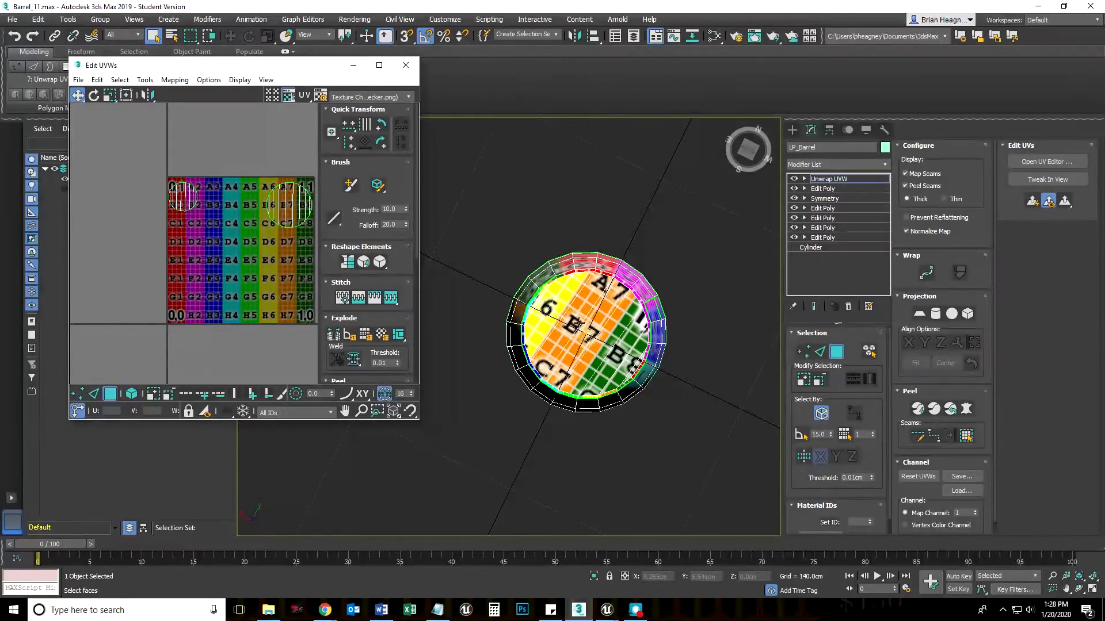
pyautogui.keyDown('alt'); pyautogui.moveTo(578, 324); pyautogui.dragTo(585, 449, button='middle'); pyautogui.keyUp('alt')
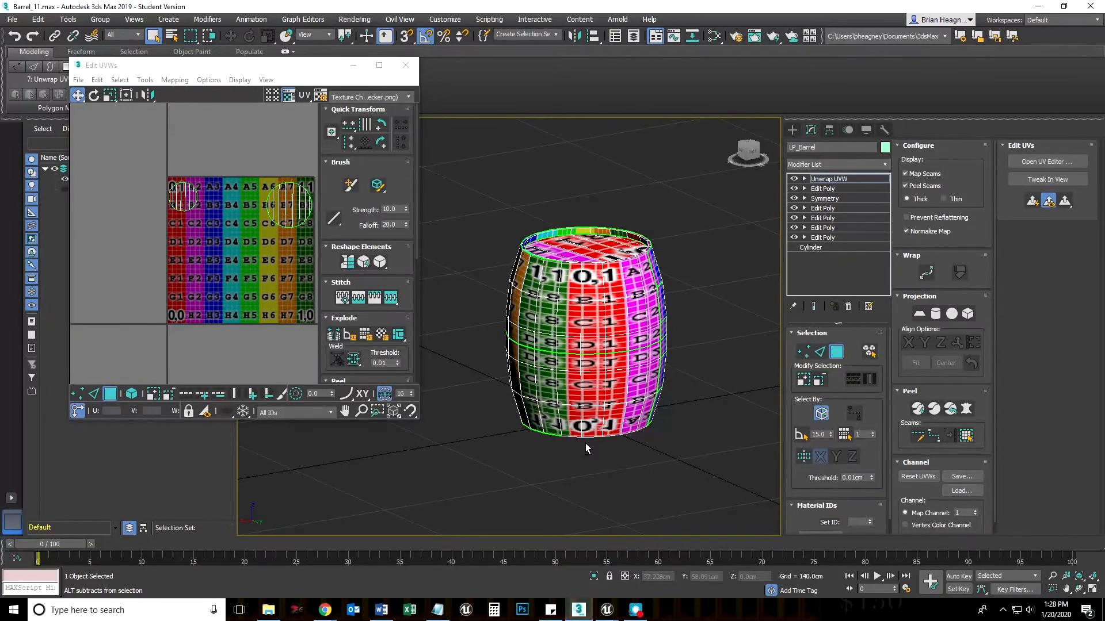
pyautogui.keyDown('alt'); pyautogui.moveTo(585, 443); pyautogui.dragTo(580, 414, button='middle'); pyautogui.keyUp('alt')
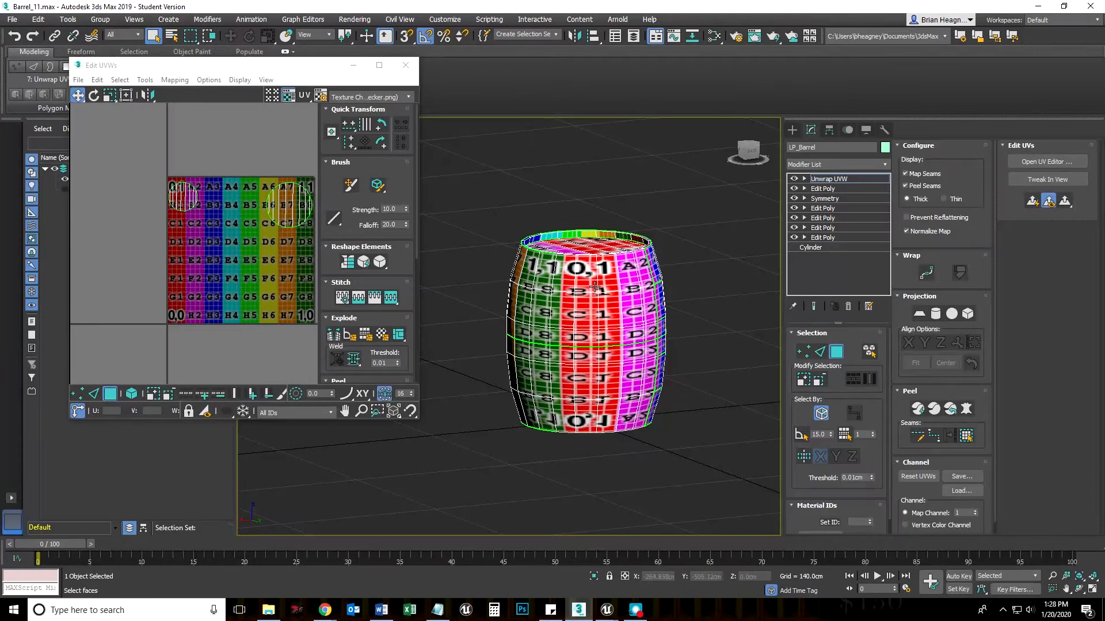
pyautogui.moveTo(574, 298); pyautogui.dragTo(615, 298, button='middle')
pyautogui.press('f')
pyautogui.scroll(-3, 560, 277)
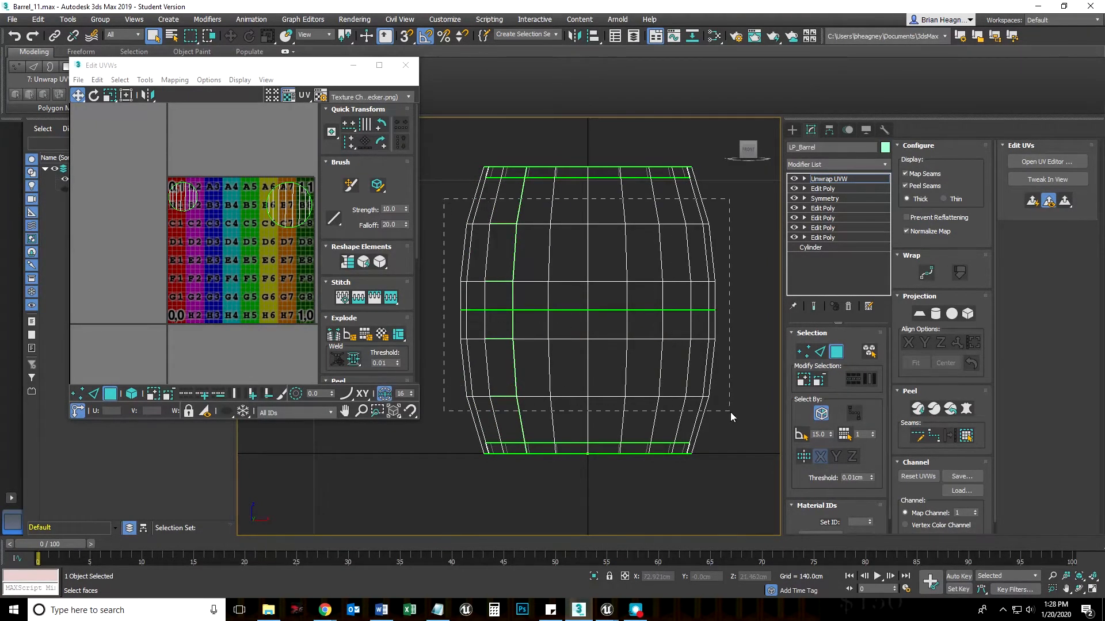
# Step: Try to window-select the barrel's side faces in the Front view and check the selection from an angle
pyautogui.moveTo(730, 412); pyautogui.dragTo(730, 412)
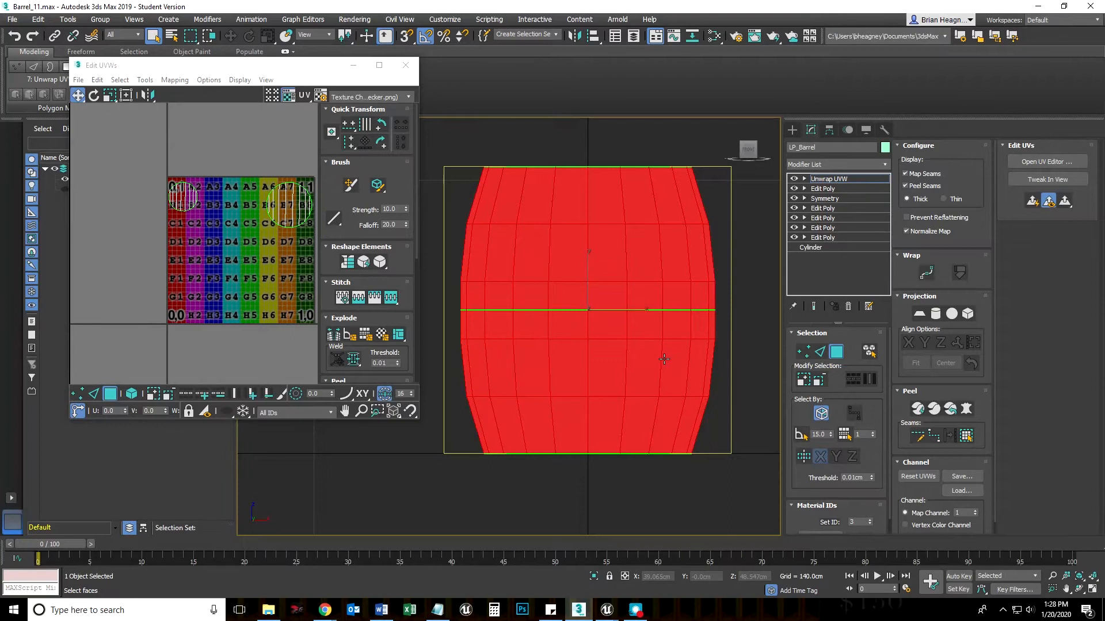
pyautogui.keyDown('alt'); pyautogui.moveTo(663, 359); pyautogui.dragTo(758, 281, button='middle'); pyautogui.keyUp('alt')
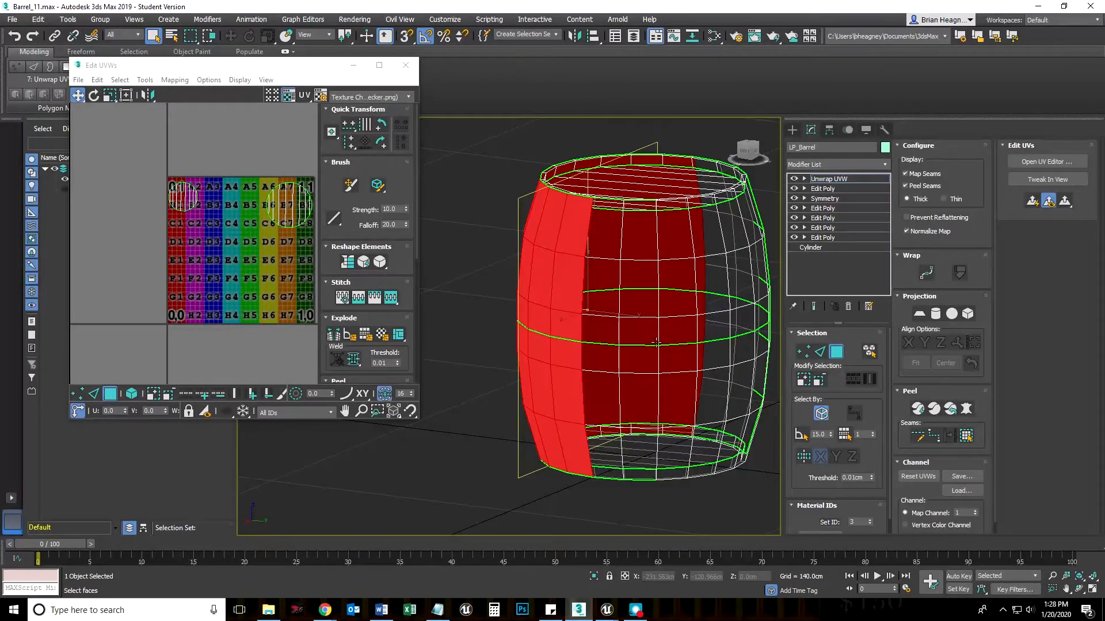
pyautogui.press('f')
pyautogui.scroll(-4, 589, 372)
pyautogui.moveTo(589, 372); pyautogui.dragTo(537, 190, button='middle')
pyautogui.press('z')
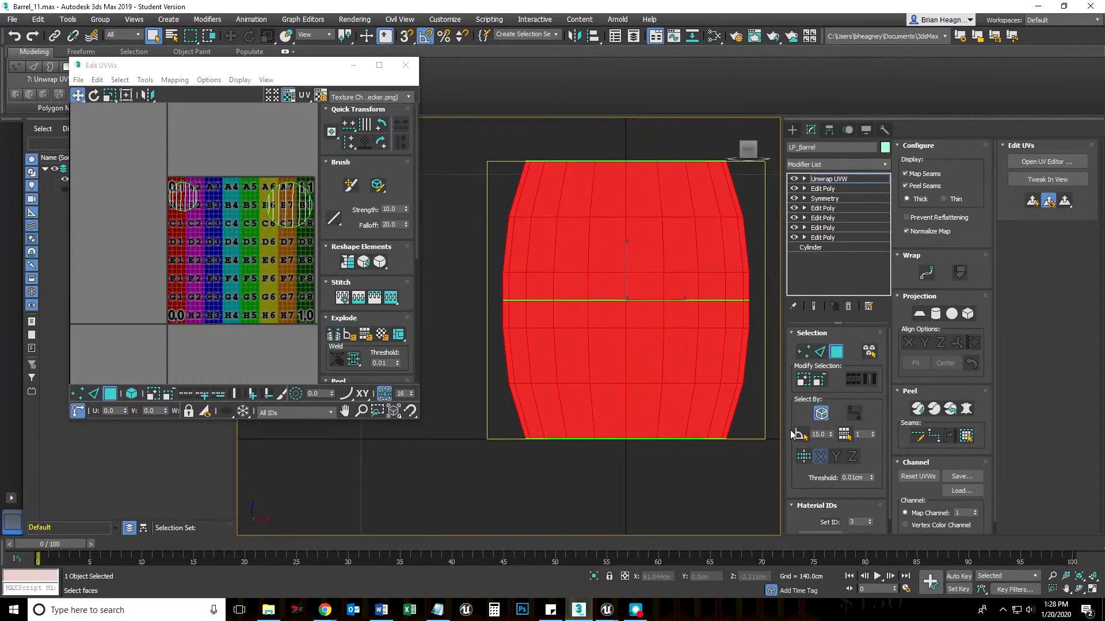
# Step: Turn off Ignore Backfacing and window-select the side faces all around the barrel in the Front view, excluding the caps
pyautogui.click(823, 417)
pyautogui.click(820, 415)
pyautogui.click(450, 214)
pyautogui.moveTo(449, 186); pyautogui.dragTo(536, 244)
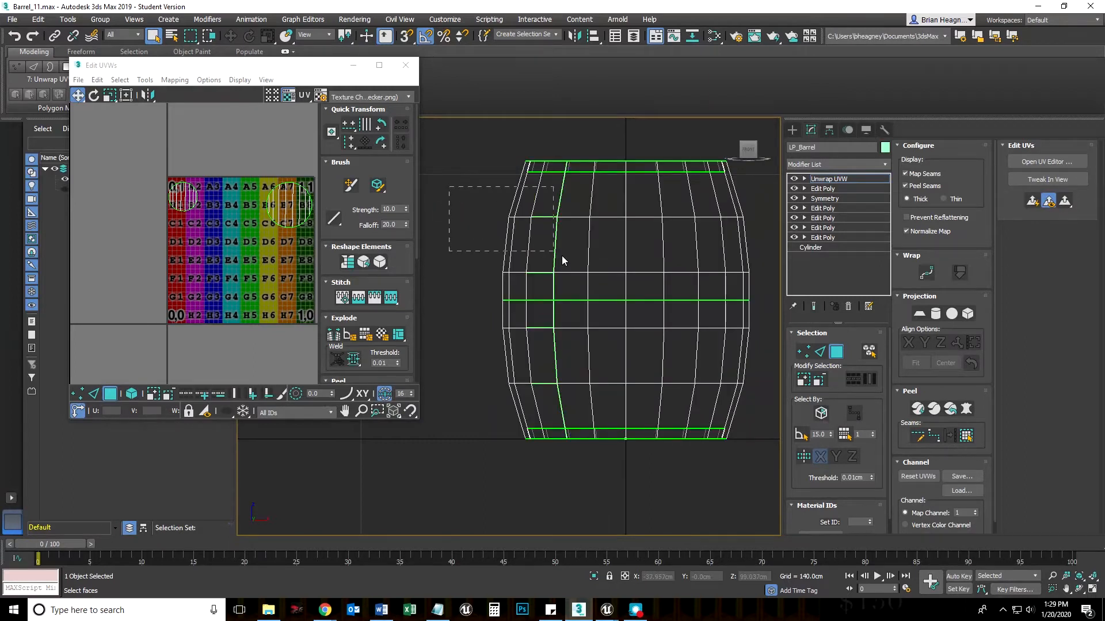
pyautogui.moveTo(726, 329); pyautogui.dragTo(764, 403)
pyautogui.keyDown('alt'); pyautogui.moveTo(669, 378); pyautogui.dragTo(685, 402, button='middle'); pyautogui.keyUp('alt')
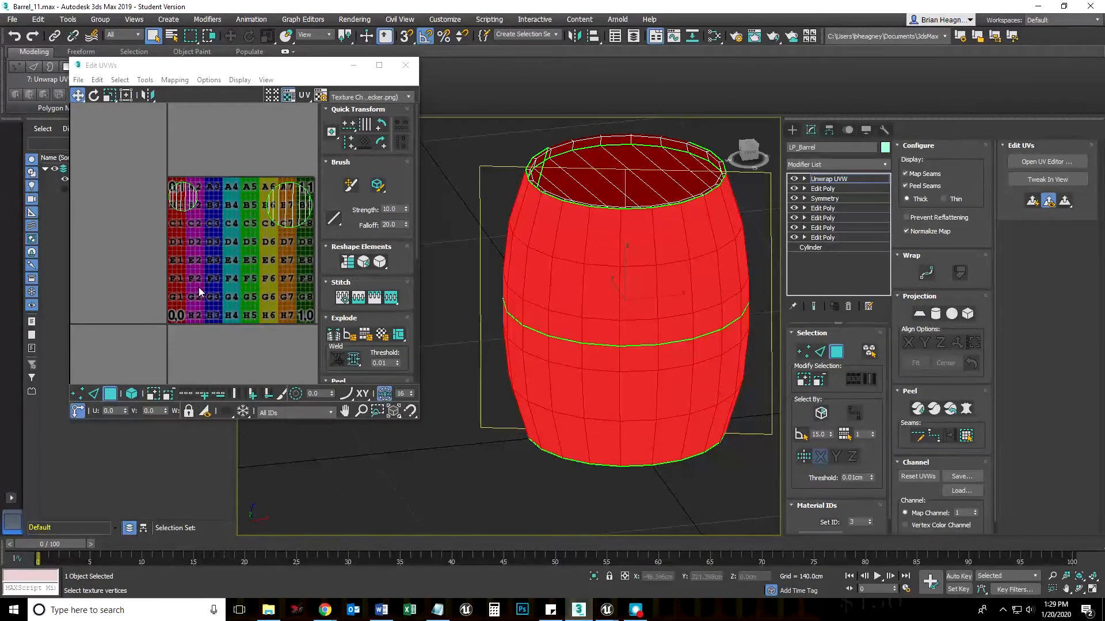
# Step: Cylindrically map the side faces, fit and center the projection, keep the UV_Checker.png texture as background, and end the projection mode
pyautogui.click(935, 314)
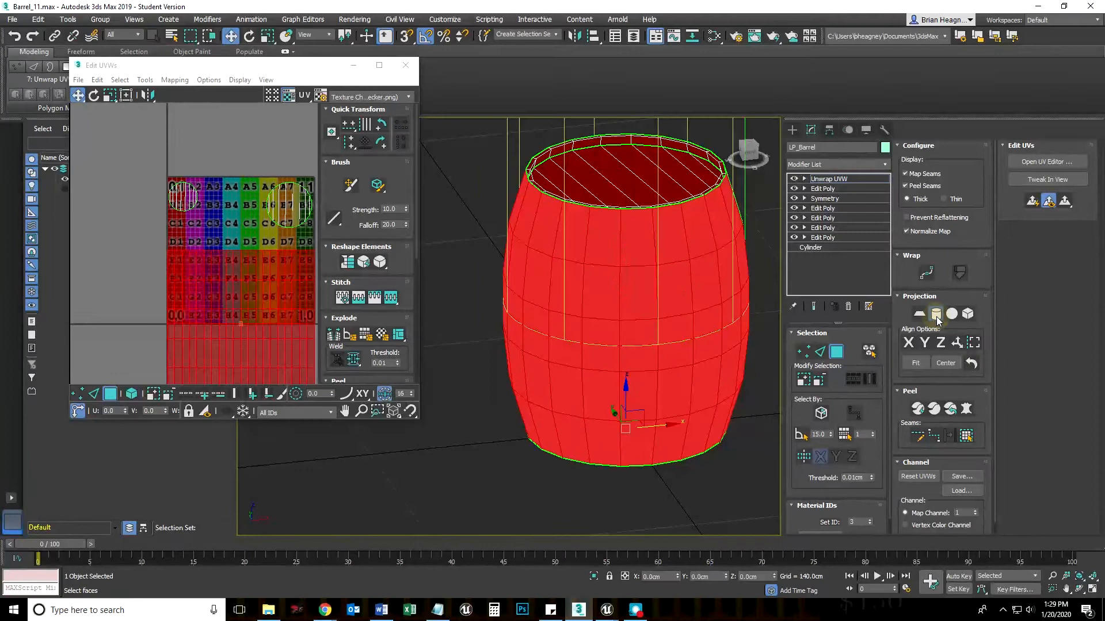
pyautogui.moveTo(239, 283); pyautogui.dragTo(210, 222, button='middle')
pyautogui.scroll(-2, 208, 223)
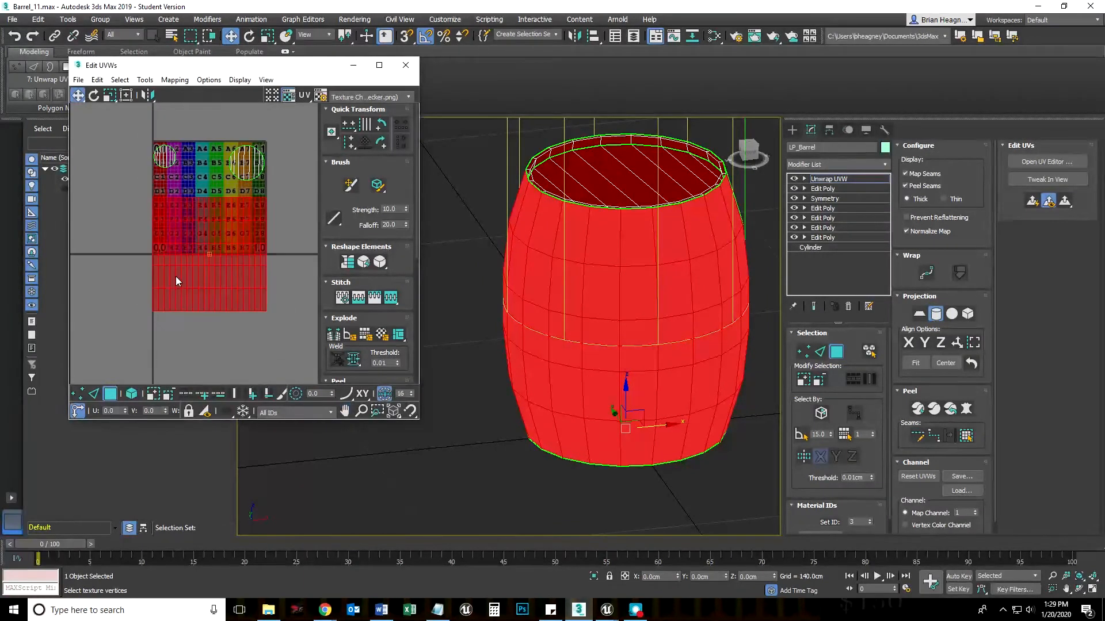
pyautogui.click(918, 367)
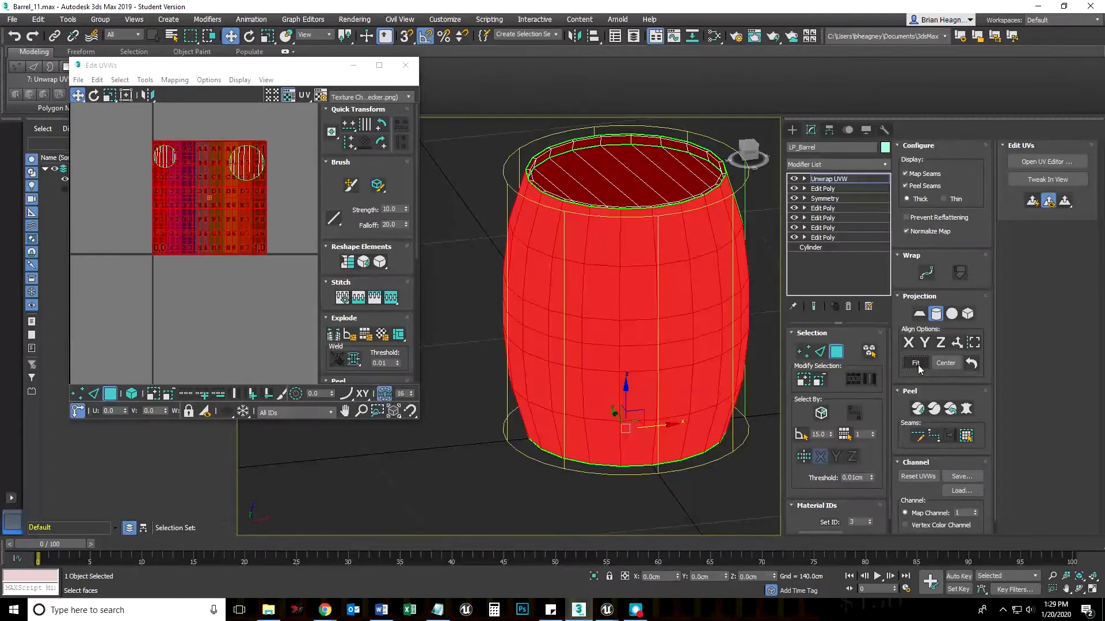
pyautogui.click(945, 363)
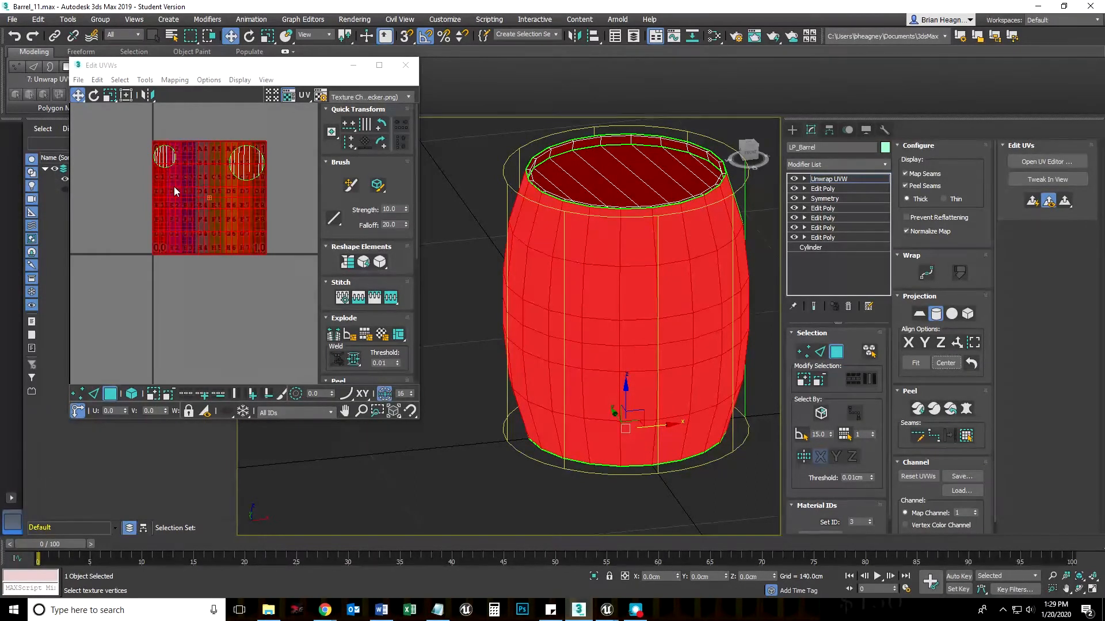
pyautogui.click(362, 97)
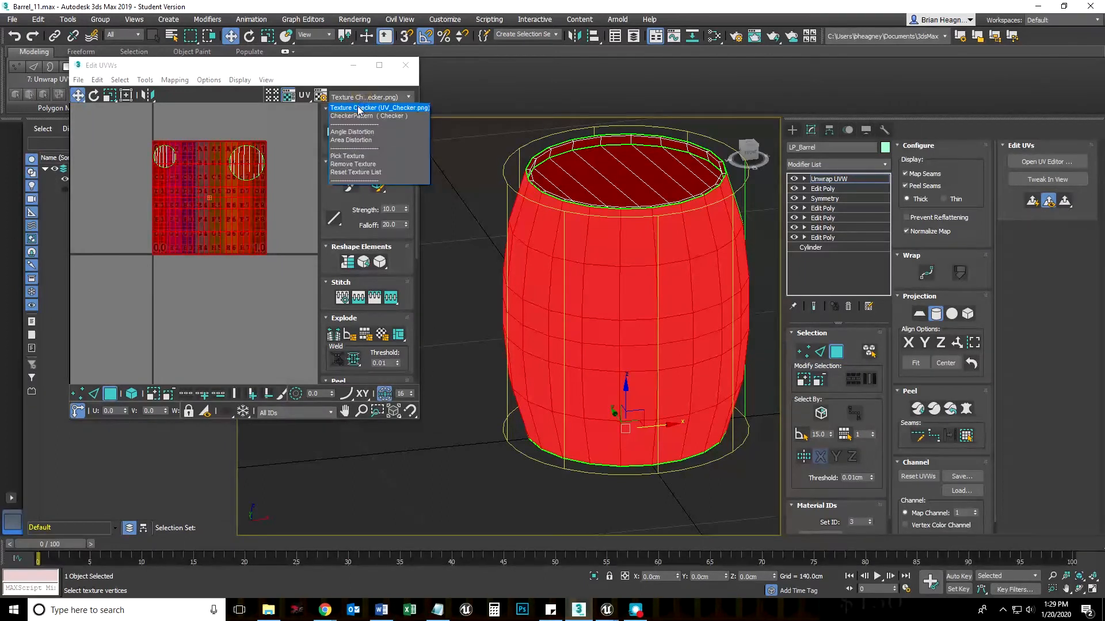
pyautogui.click(359, 109)
pyautogui.click(934, 316)
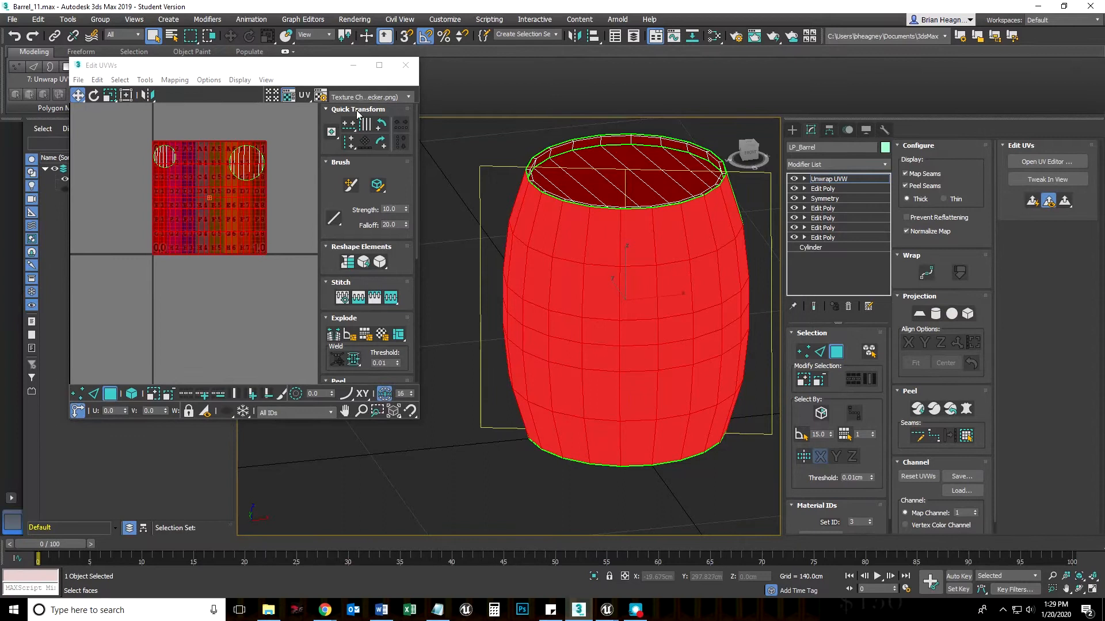
# Step: Scale the side UVs down uniformly and place them along the checker's lower edge below the caps, then deselect them
pyautogui.moveTo(207, 220); pyautogui.dragTo(208, 264)
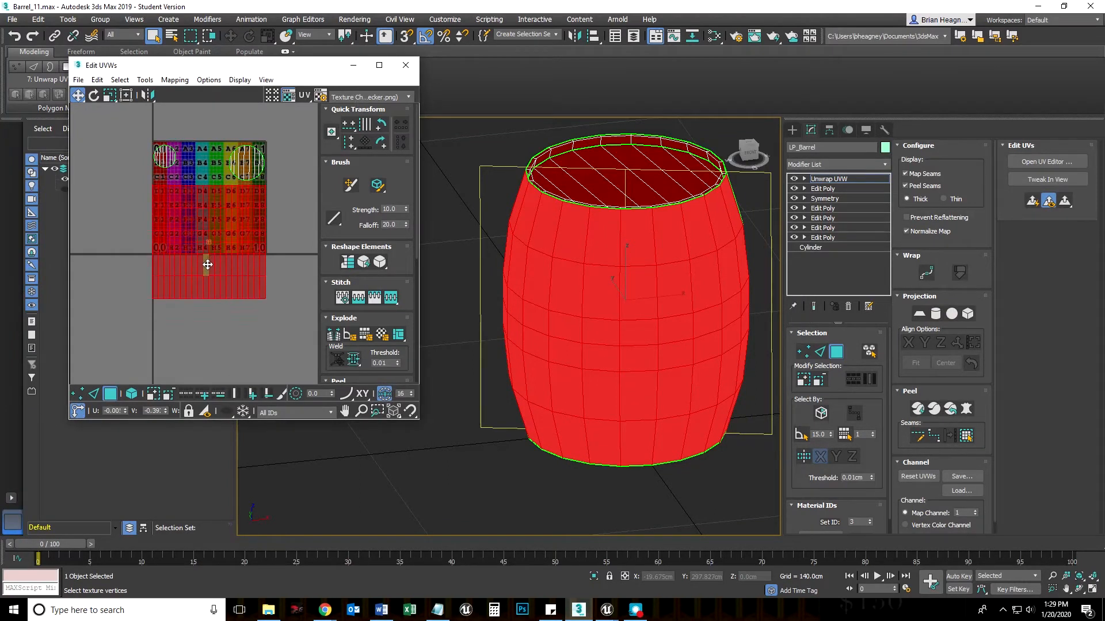
pyautogui.click(110, 96)
pyautogui.moveTo(172, 198)
pyautogui.mouseDown()
pyautogui.moveTo(186, 264)
pyautogui.moveTo(180, 209)
pyautogui.mouseUp()
pyautogui.click(78, 96)
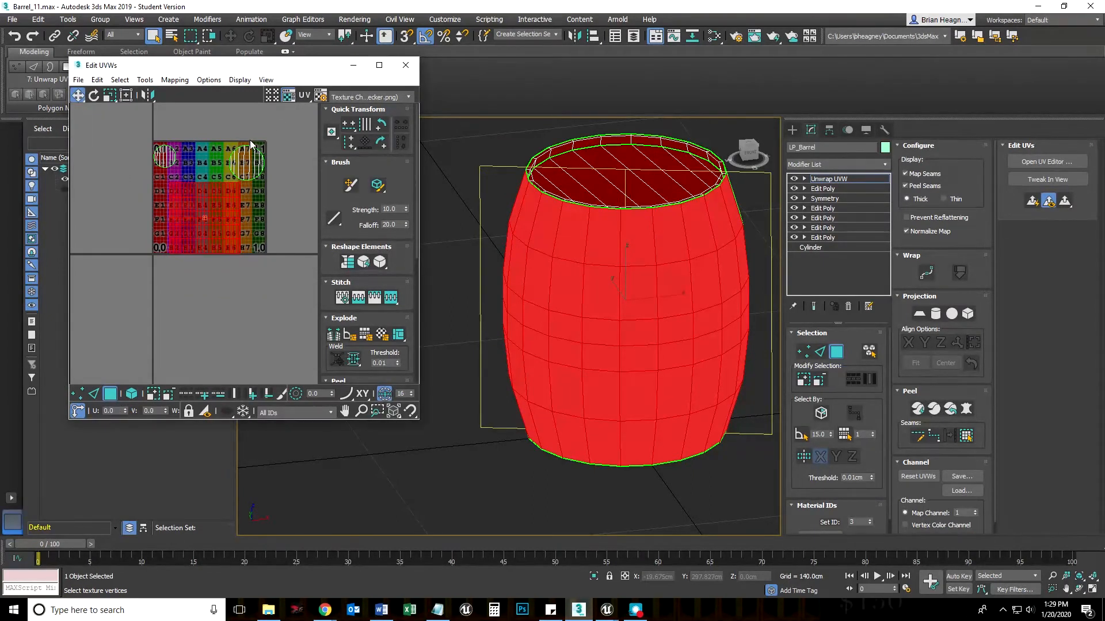
pyautogui.click(292, 147)
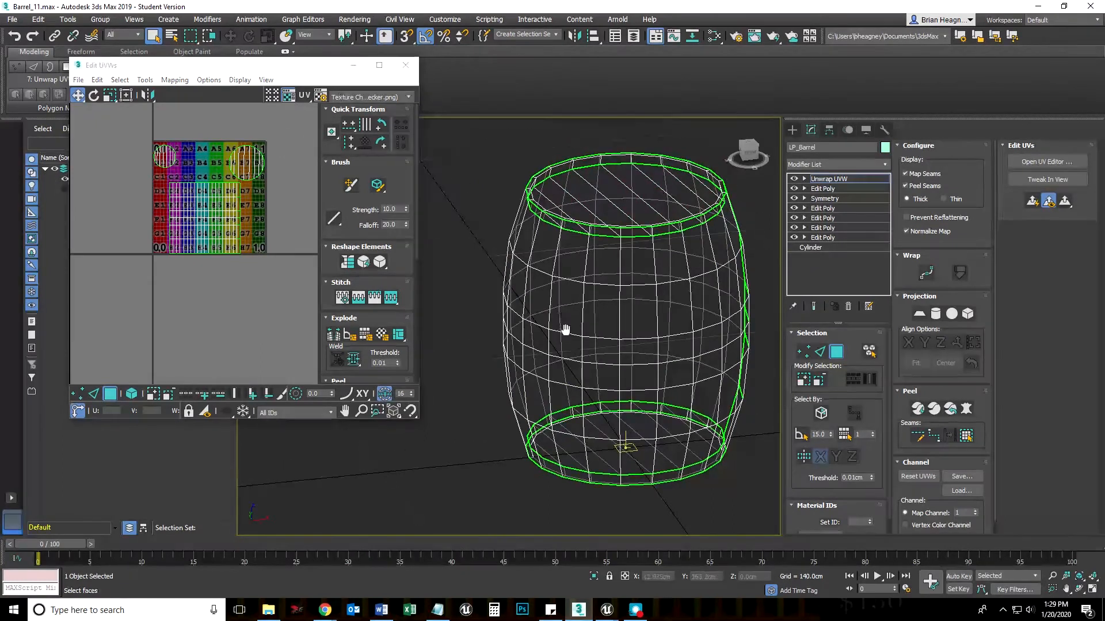
# Step: Display the barrel shaded and inspect the checker squares on its sides for stretching
pyautogui.press('F3')
pyautogui.keyDown('alt'); pyautogui.moveTo(683, 386); pyautogui.dragTo(661, 307, button='middle'); pyautogui.keyUp('alt')
pyautogui.scroll(3, 661, 308)
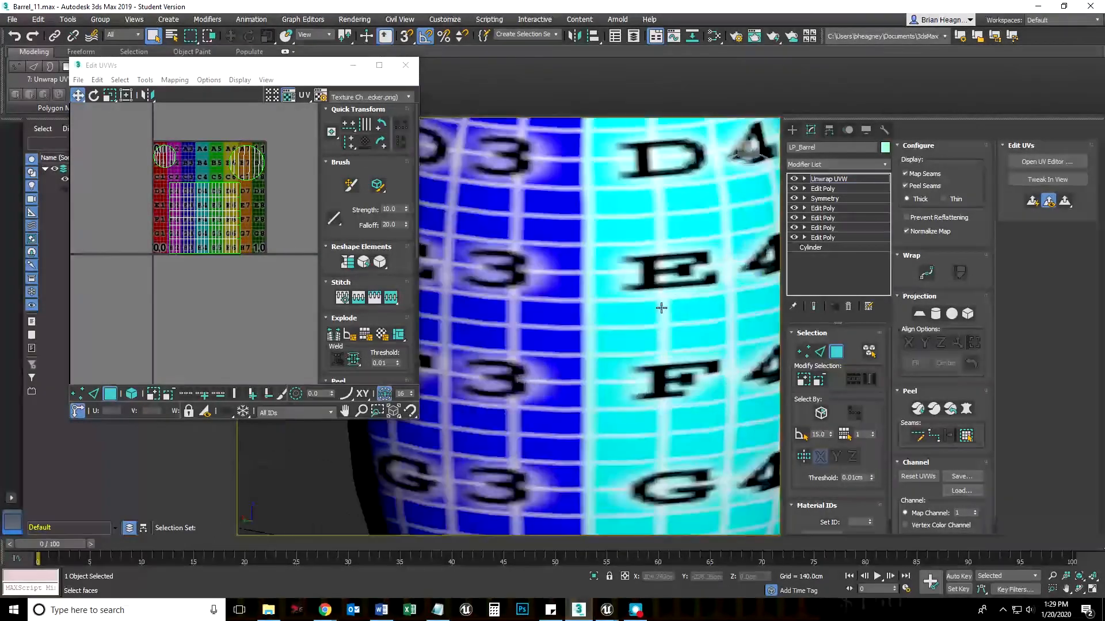
pyautogui.scroll(-5, 633, 224)
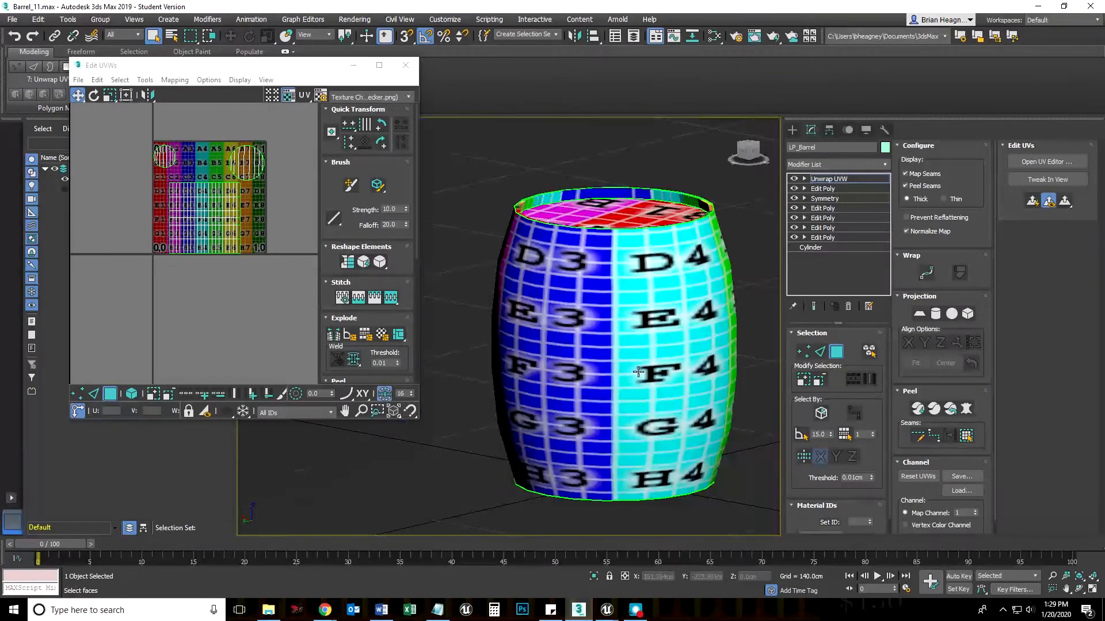
# Step: Turn on element selection in the UV editor and select the entire side shell
pyautogui.click(221, 221)
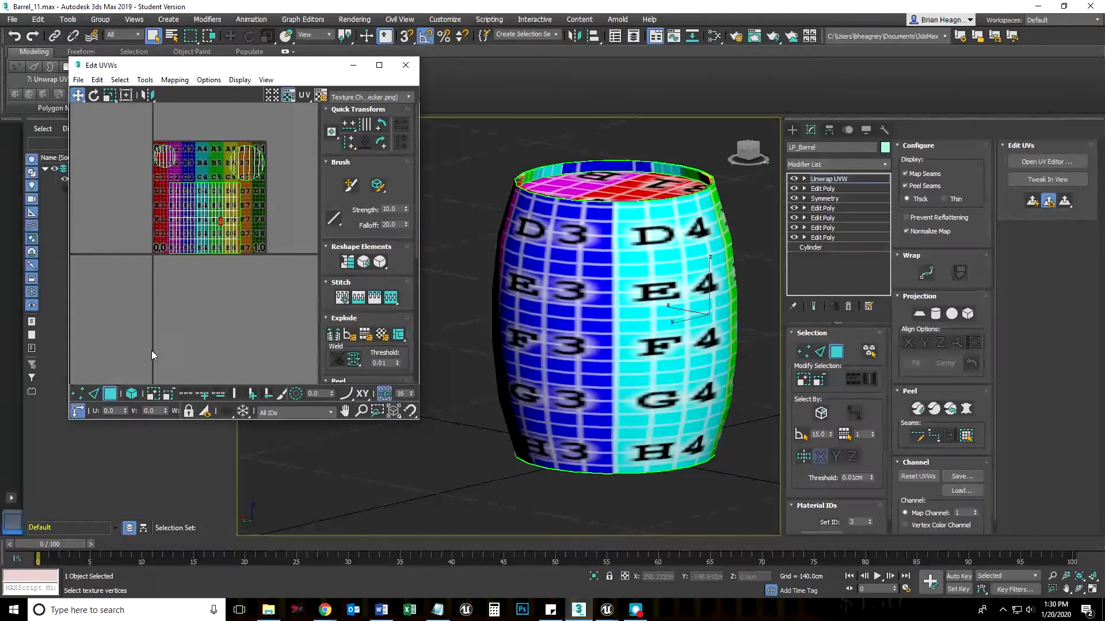
pyautogui.scroll(4, 205, 245)
pyautogui.click(206, 235)
pyautogui.moveTo(187, 246); pyautogui.dragTo(107, 247)
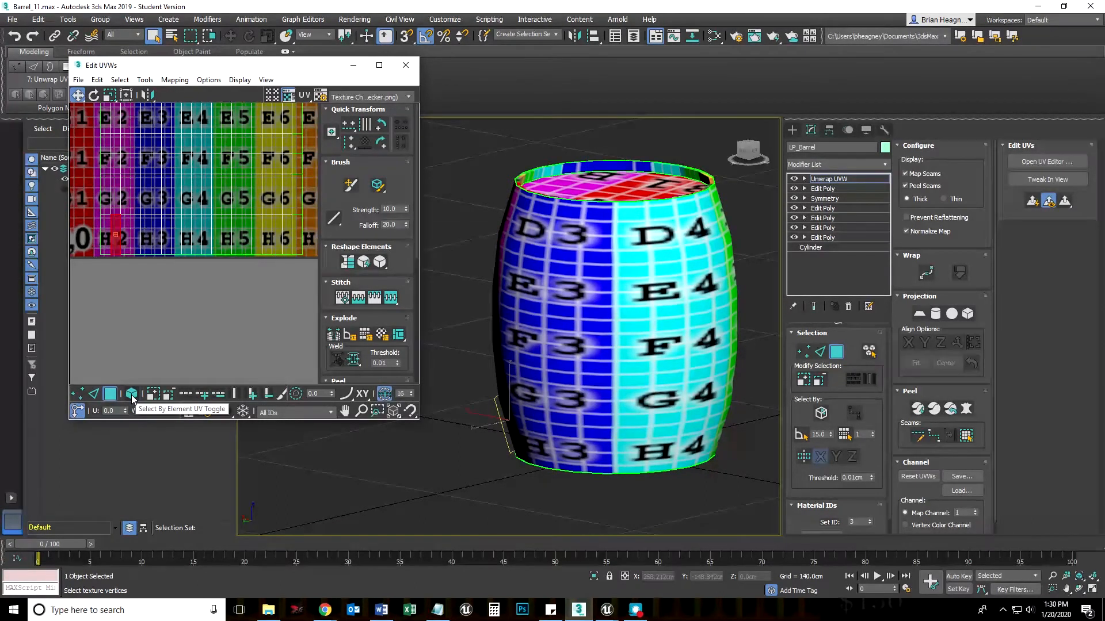
pyautogui.click(132, 395)
pyautogui.click(145, 246)
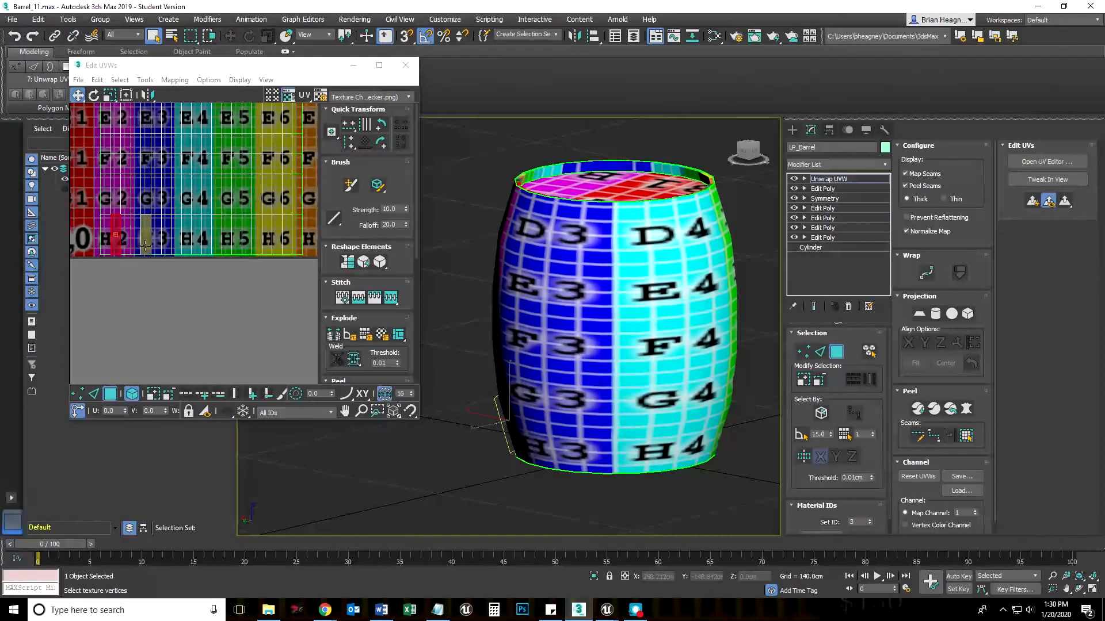
pyautogui.hotkey('ctrl', 'a')
pyautogui.scroll(-5, 145, 246)
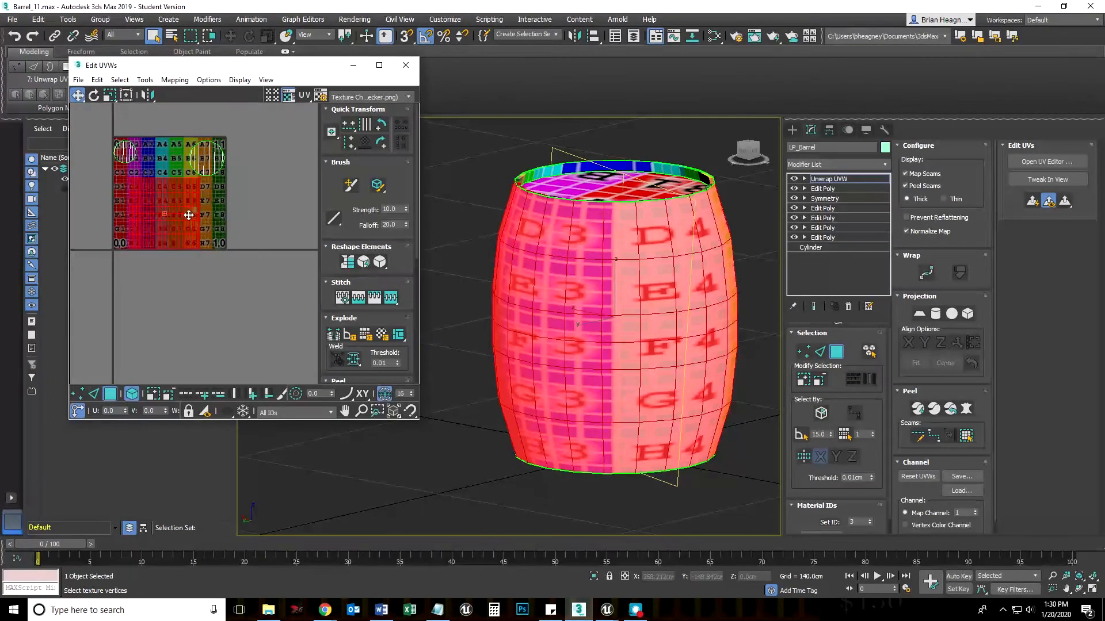
# Step: Stretch the side shell's UVs horizontally only, past both edges of the checker tile, to correct the texture's proportions
pyautogui.scroll(10, 183, 214)
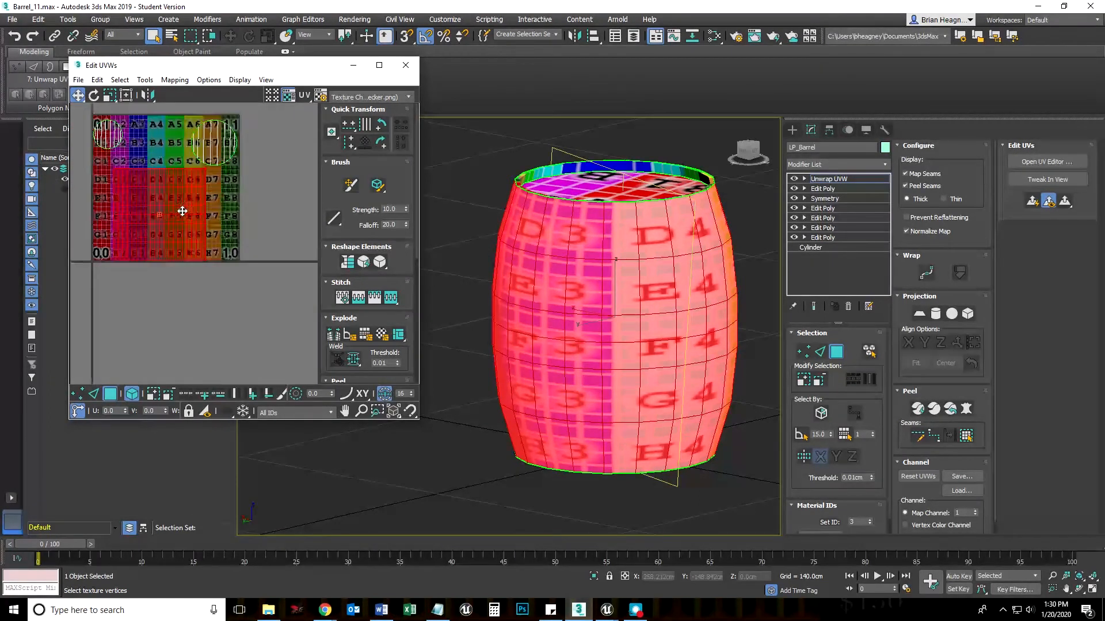
pyautogui.moveTo(213, 190); pyautogui.dragTo(192, 164, button='middle')
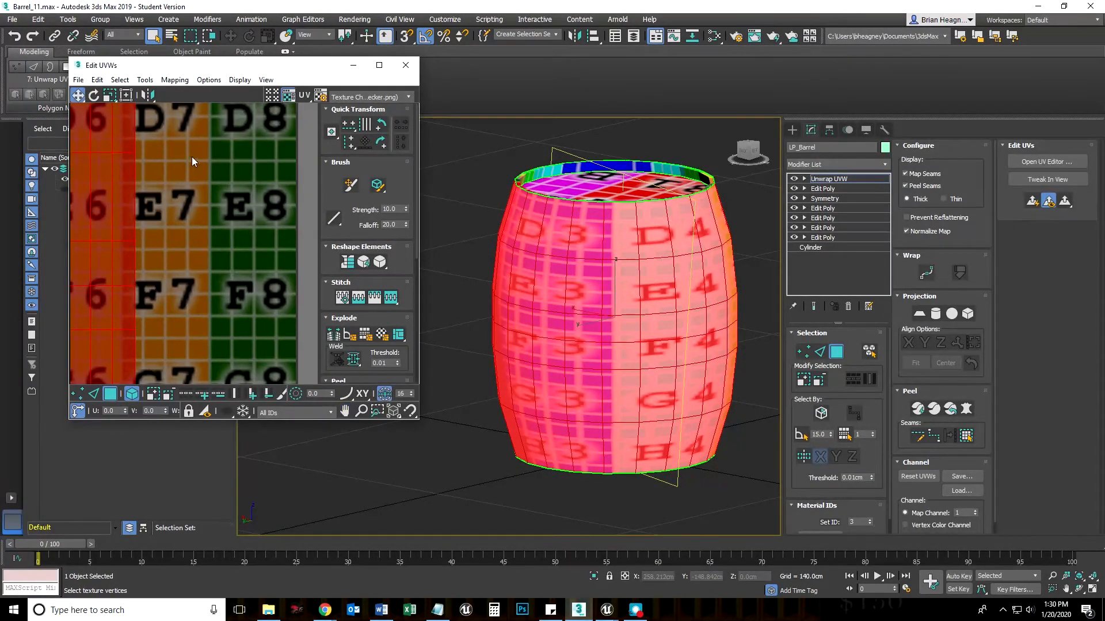
pyautogui.scroll(5, 491, 298)
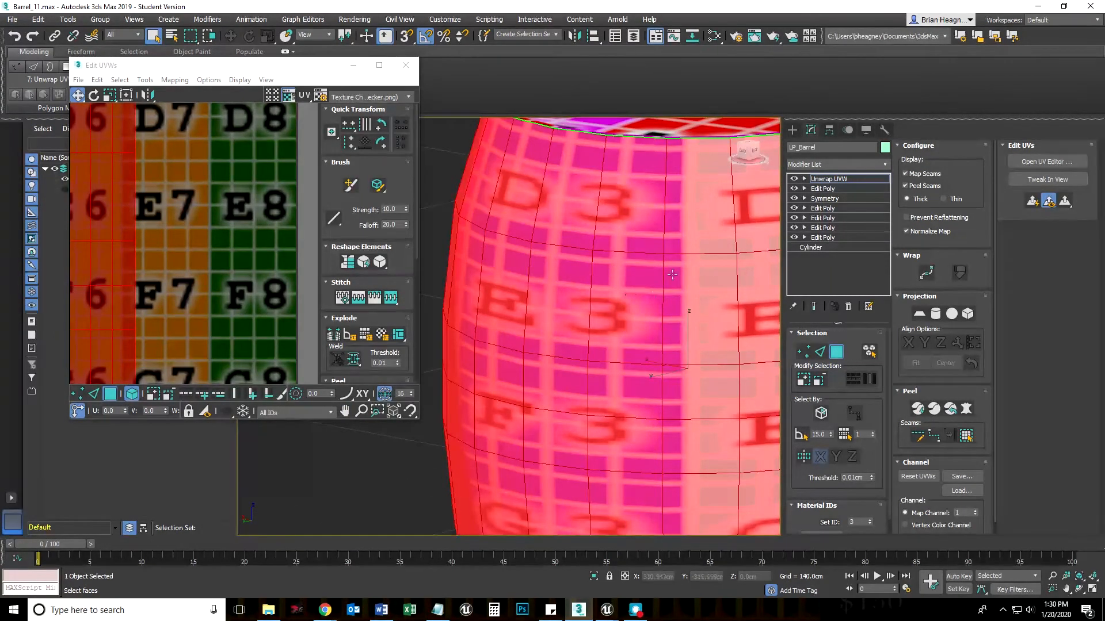
pyautogui.scroll(-6, 242, 287)
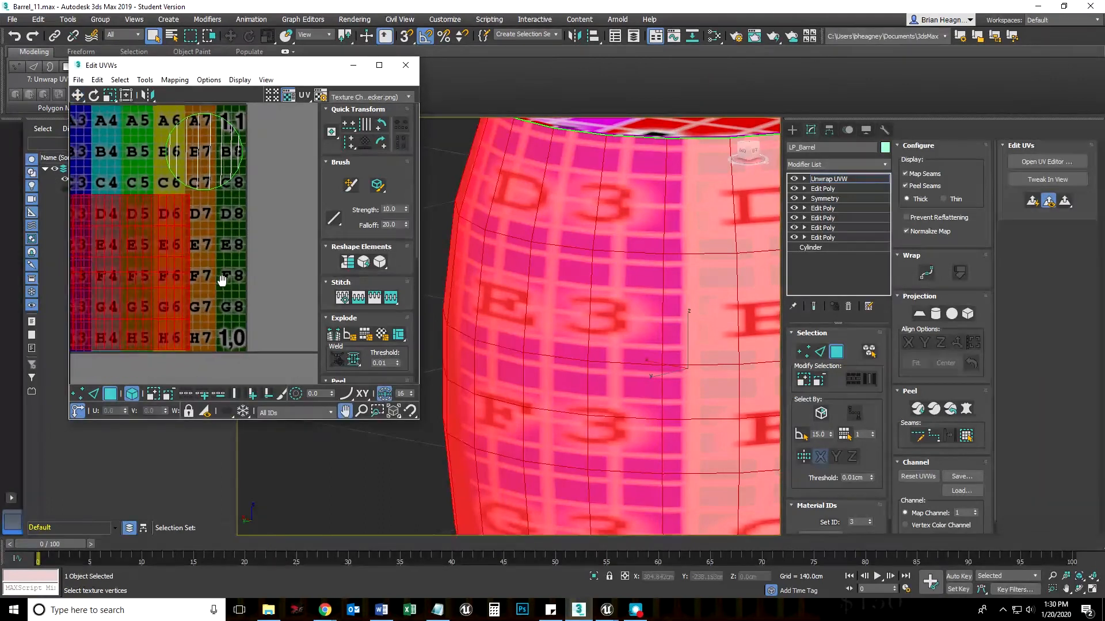
pyautogui.scroll(-2, 238, 301)
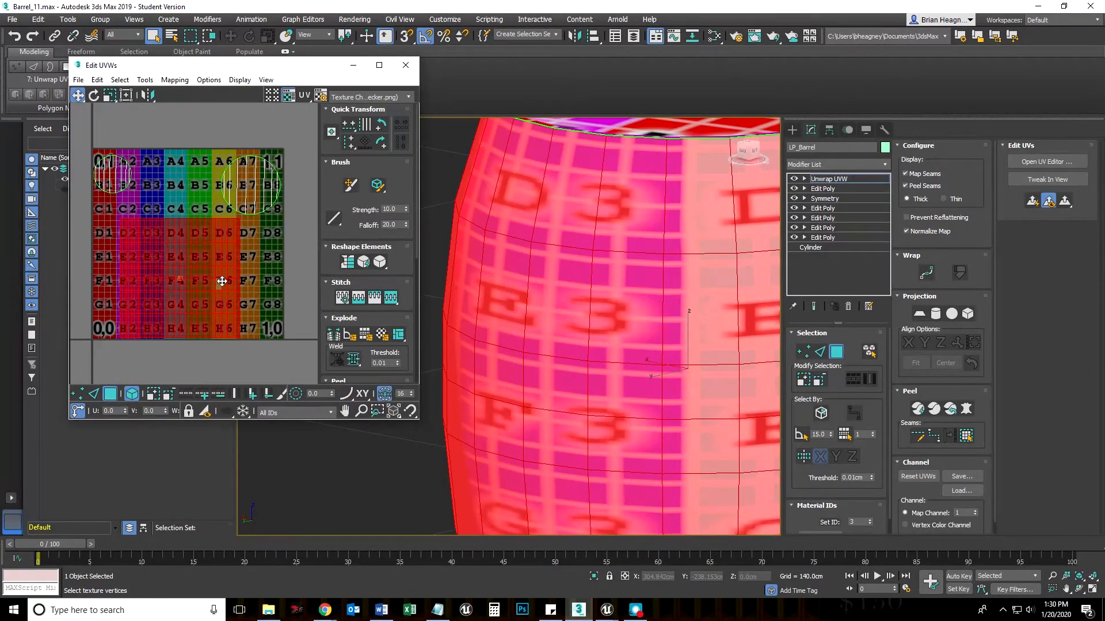
pyautogui.click(111, 99)
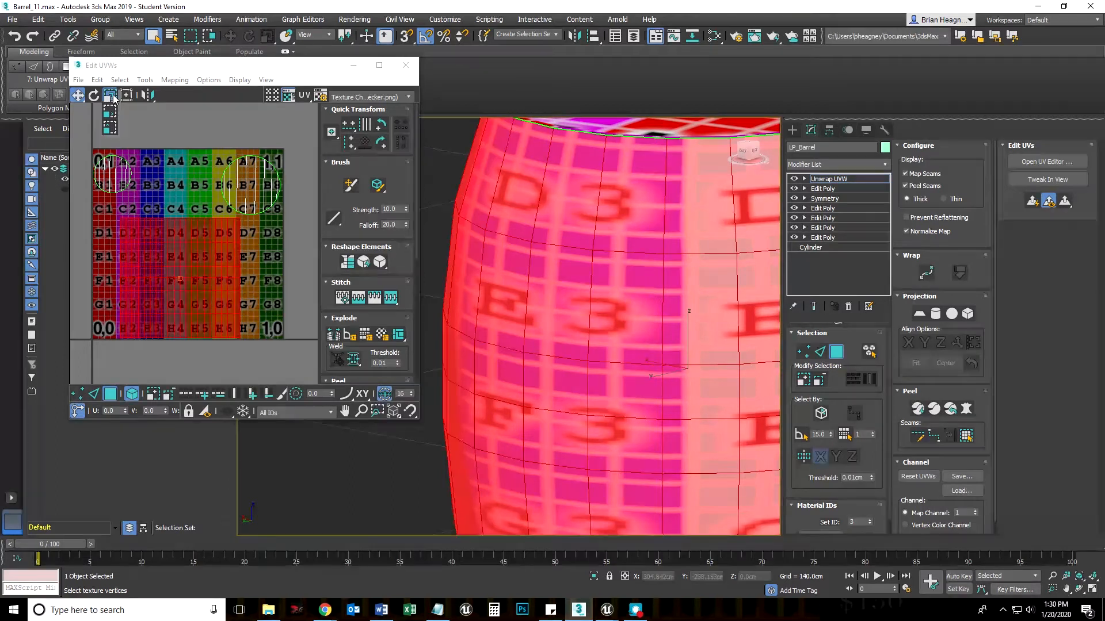
pyautogui.moveTo(113, 99); pyautogui.dragTo(112, 112)
pyautogui.moveTo(110, 113); pyautogui.dragTo(110, 115)
pyautogui.moveTo(181, 255); pyautogui.dragTo(311, 248)
pyautogui.scroll(-3, 262, 328)
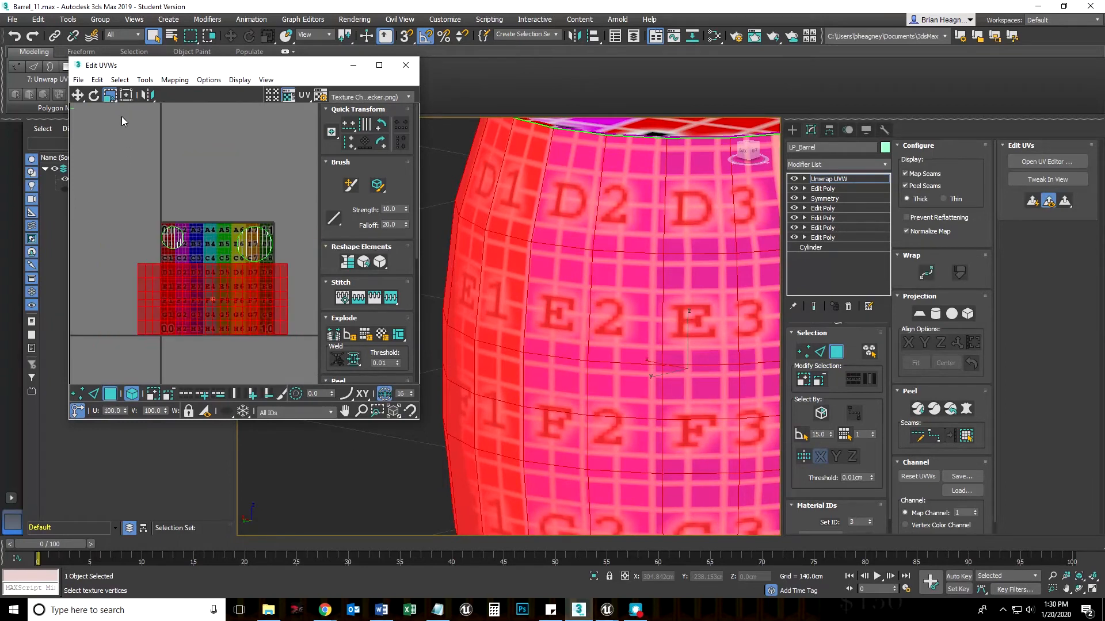
# Step: Scale the side shell uniformly to the checker's full width, move it to the tile's lower edge, and deselect it
pyautogui.click(110, 95)
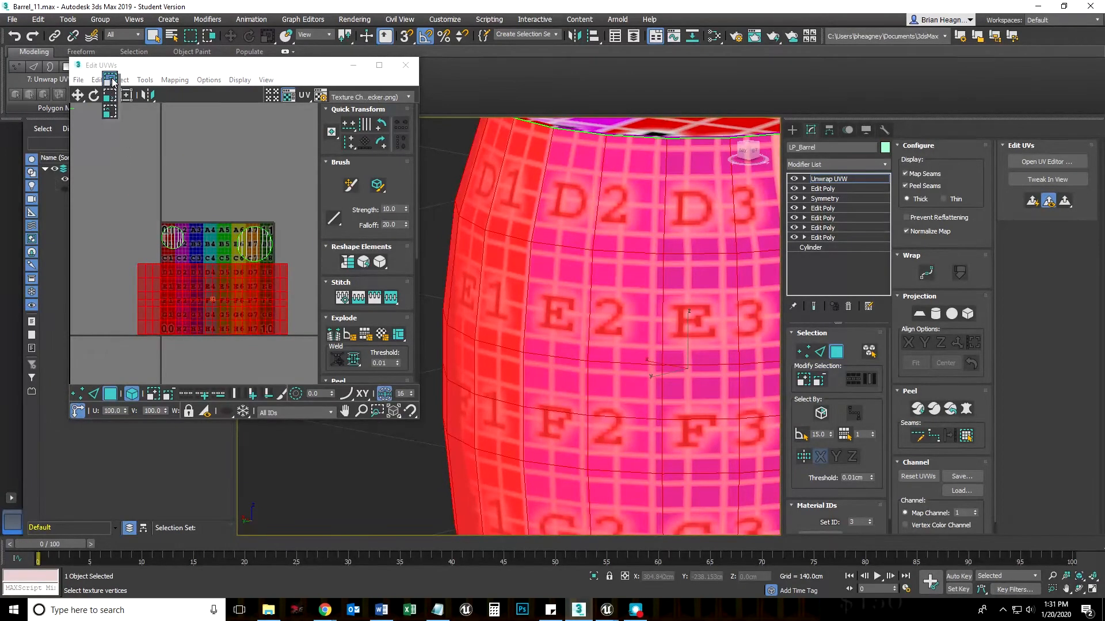
pyautogui.click(110, 80)
pyautogui.moveTo(155, 272); pyautogui.dragTo(174, 301)
pyautogui.moveTo(176, 303); pyautogui.dragTo(175, 305)
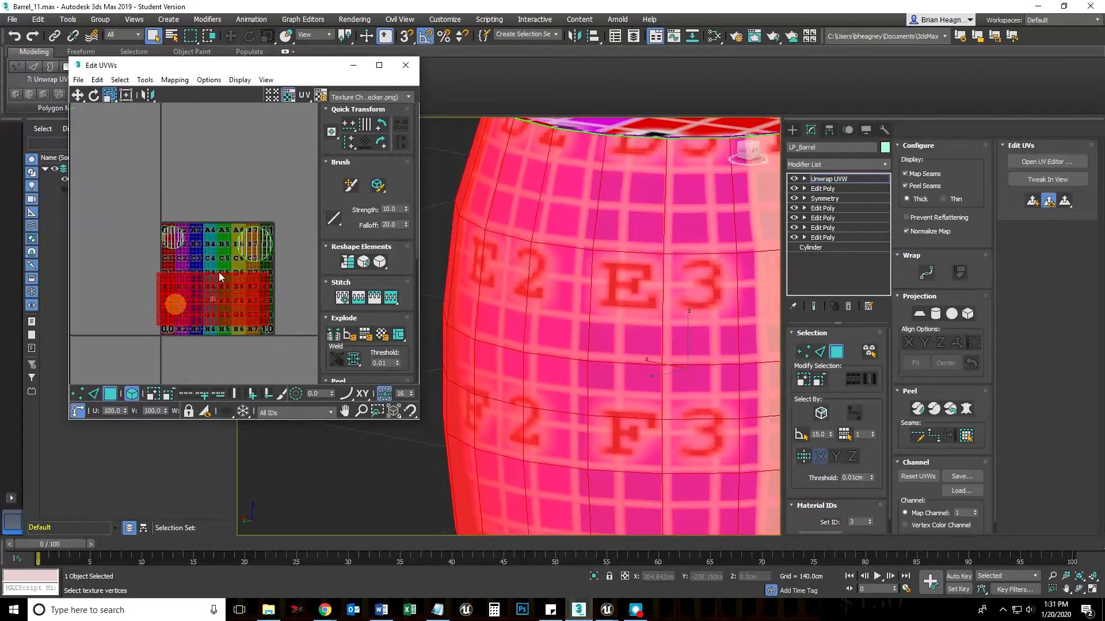
pyautogui.press('w')
pyautogui.moveTo(184, 294); pyautogui.dragTo(189, 302)
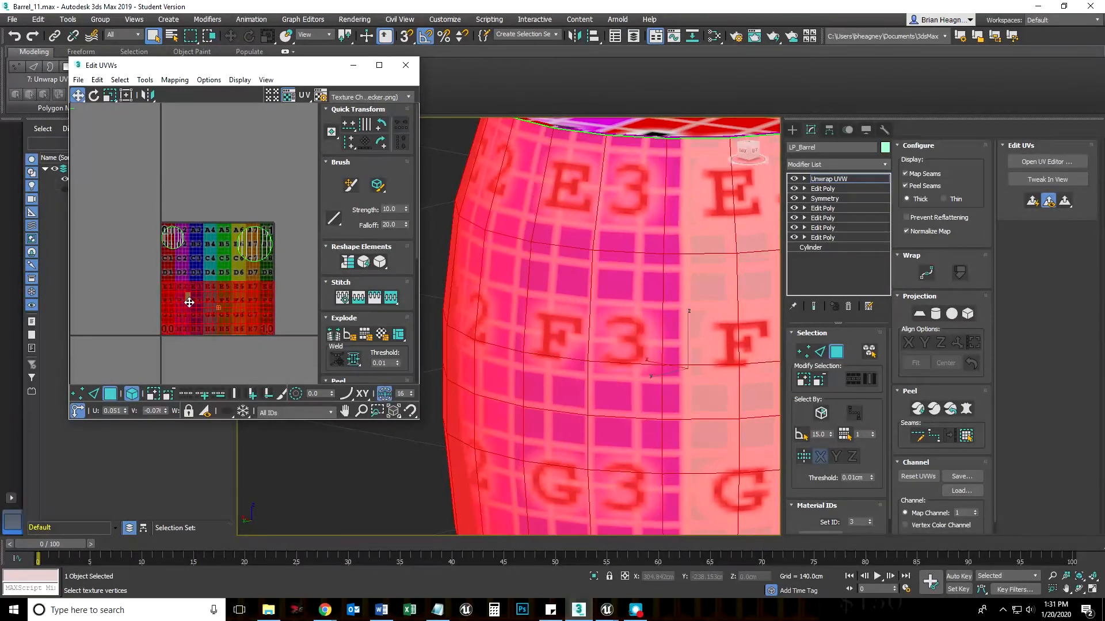
pyautogui.click(118, 293)
# Step: Examine the checker on the barrel's sides up close and from above for remaining distortion
pyautogui.scroll(-5, 690, 307)
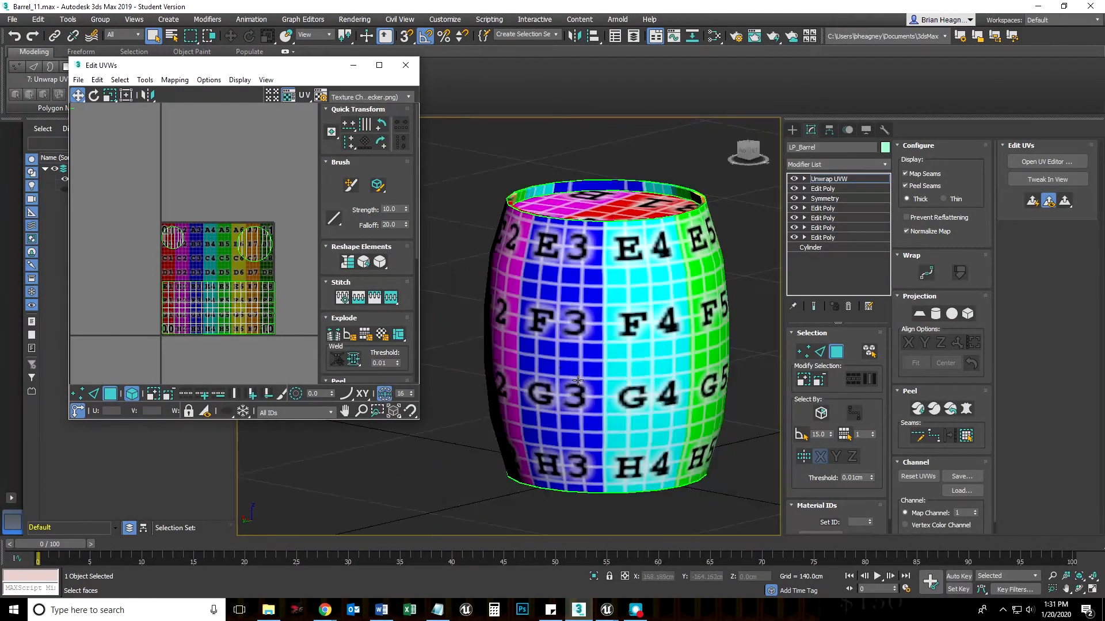
pyautogui.scroll(3, 674, 407)
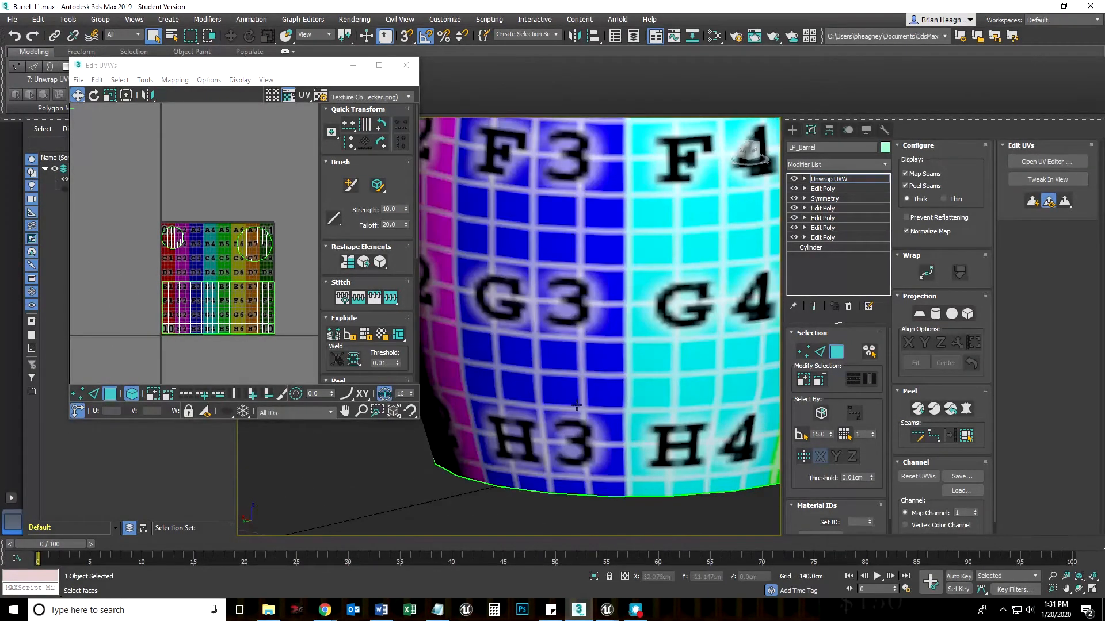
pyautogui.scroll(-5, 608, 303)
pyautogui.keyDown('alt'); pyautogui.moveTo(608, 302); pyautogui.dragTo(554, 202, button='middle'); pyautogui.keyUp('alt')
pyautogui.scroll(-2, 157, 192)
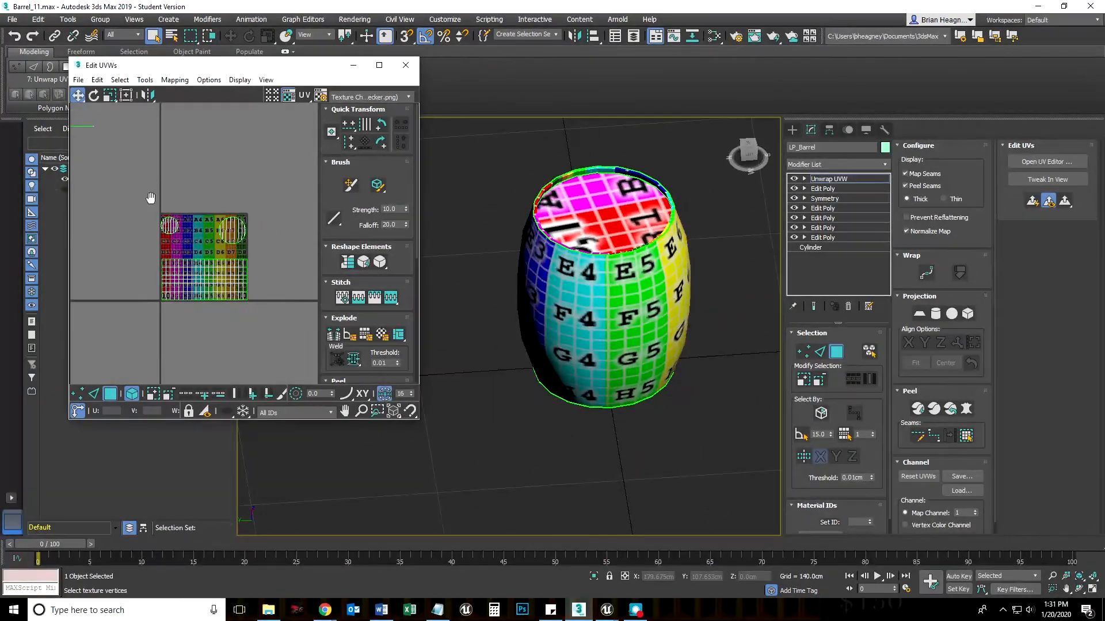
# Step: Select the flattened UV strip of the inner top rim lying outside the checker tile
pyautogui.moveTo(150, 199); pyautogui.dragTo(263, 265, button='middle')
pyautogui.moveTo(196, 215); pyautogui.dragTo(232, 224)
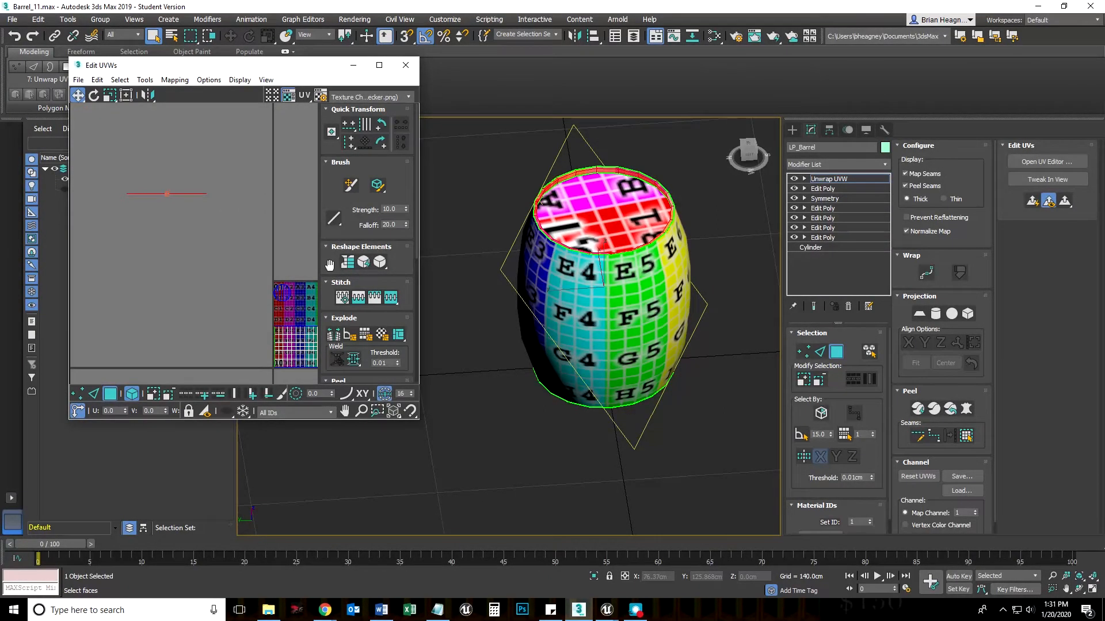
pyautogui.scroll(3, 585, 214)
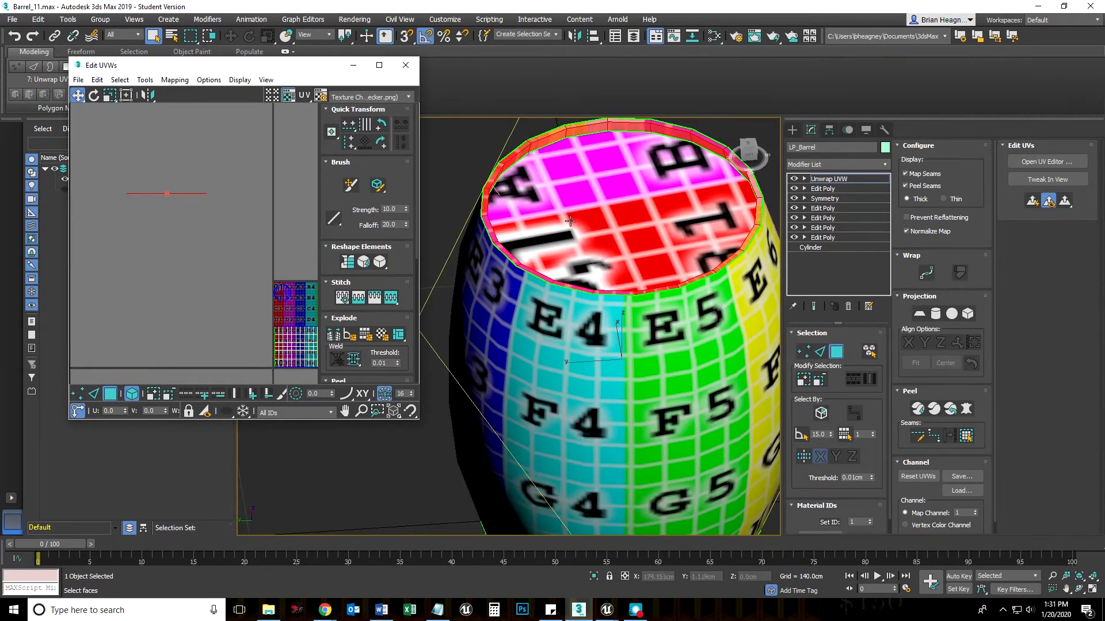
# Step: Planar-map the selected rim faces and move the resulting ring outside the checker tile, up and left of it
pyautogui.click(921, 317)
pyautogui.moveTo(173, 225); pyautogui.dragTo(108, 155, button='middle')
pyautogui.scroll(-3, 106, 172)
pyautogui.scroll(10, 190, 201)
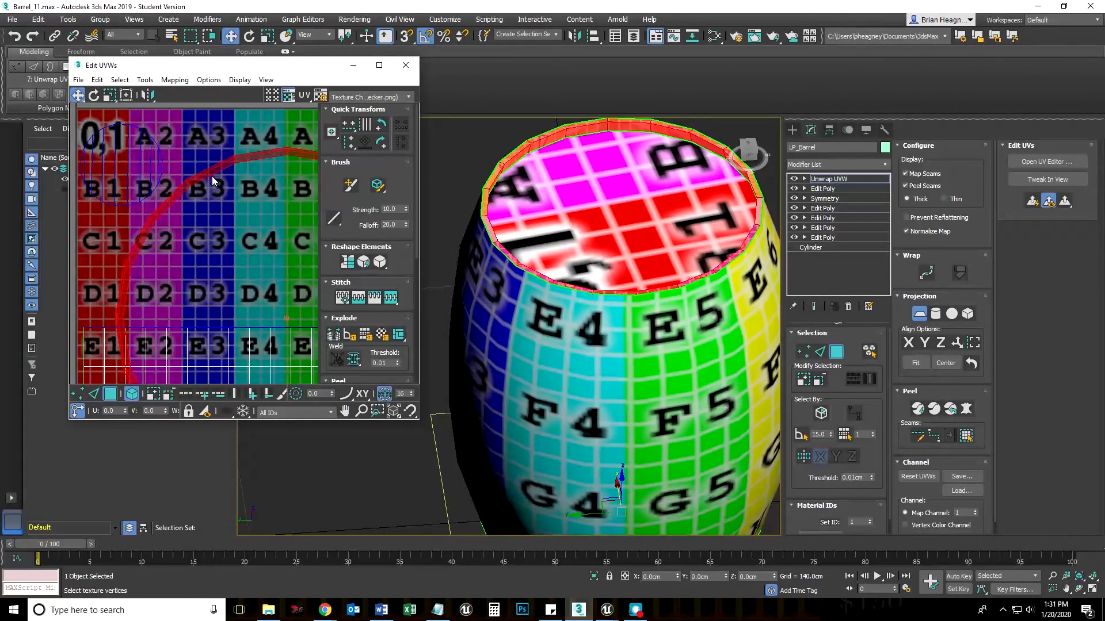
pyautogui.scroll(-8, 198, 205)
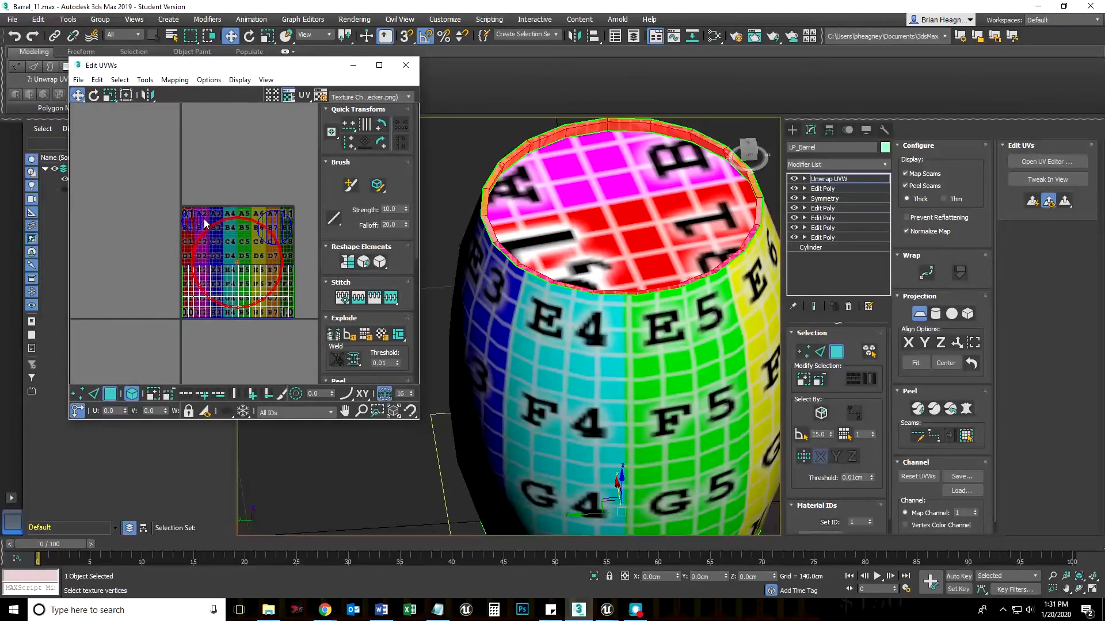
pyautogui.moveTo(204, 227); pyautogui.dragTo(211, 166, button='middle')
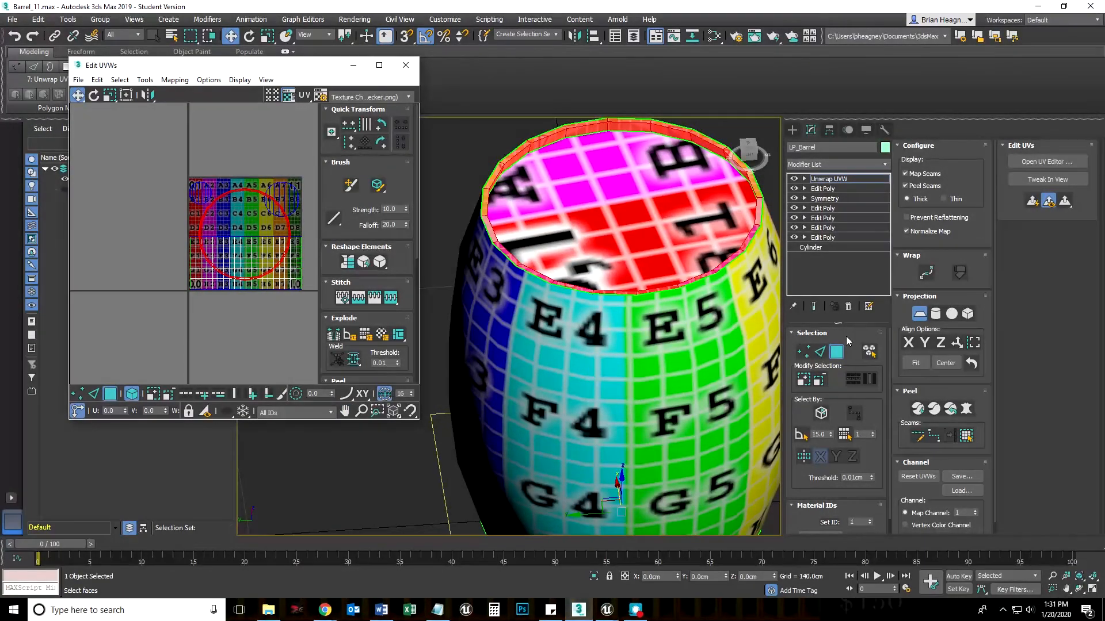
pyautogui.click(918, 314)
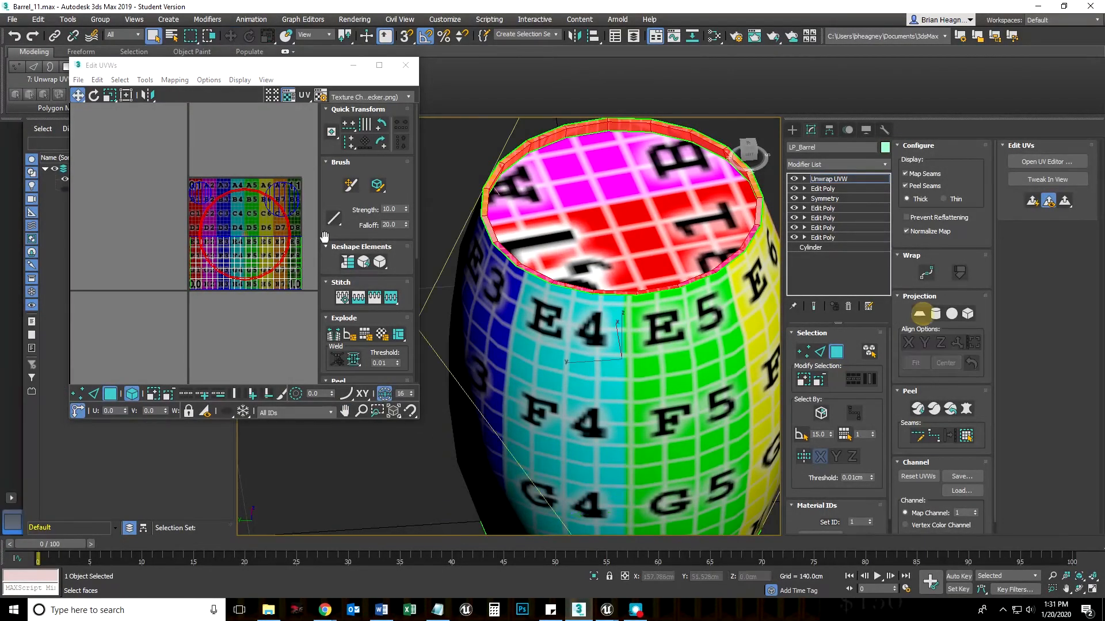
pyautogui.moveTo(238, 190); pyautogui.dragTo(115, 123)
pyautogui.click(169, 130)
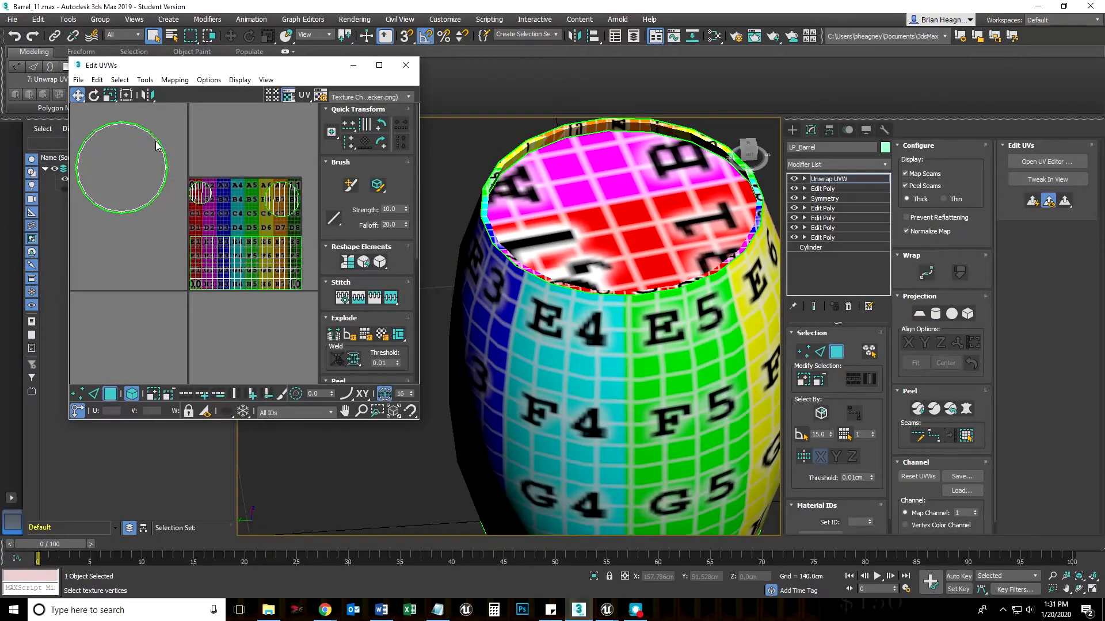
# Step: Separate the top rim's ring from the overlapping one by moving it above the checker tile, keeping it selected
pyautogui.click(157, 145)
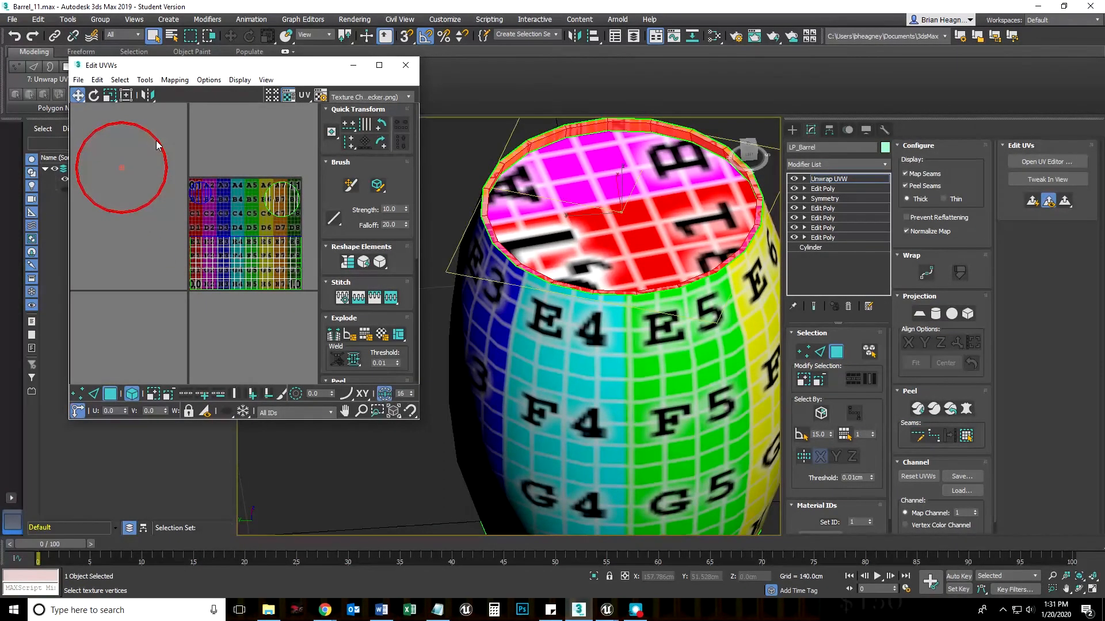
pyautogui.moveTo(156, 140); pyautogui.dragTo(264, 94)
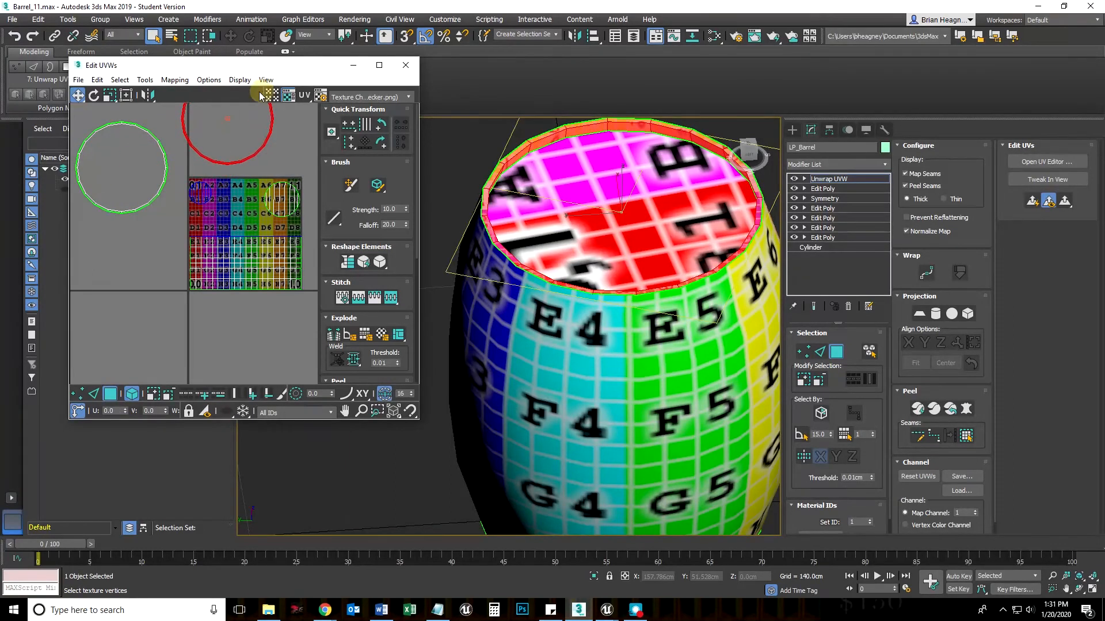
pyautogui.click(117, 240)
pyautogui.click(211, 160)
pyautogui.scroll(5, 199, 203)
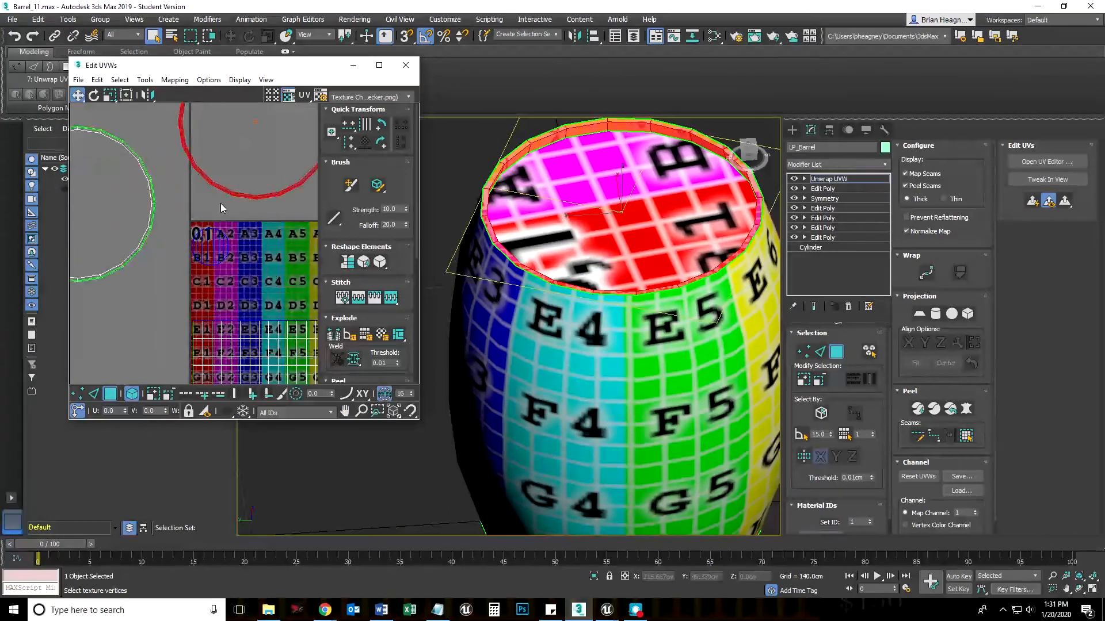
# Step: Try a cylindrical projection on the top rim's ring, undo it, and leave the projection mode
pyautogui.click(936, 314)
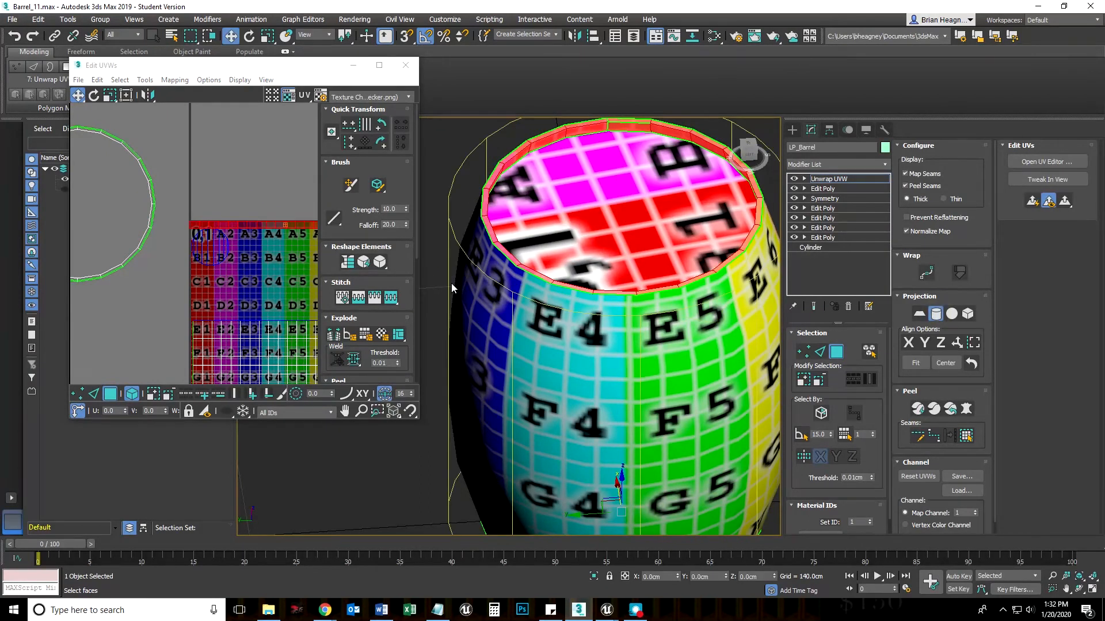
pyautogui.scroll(8, 201, 206)
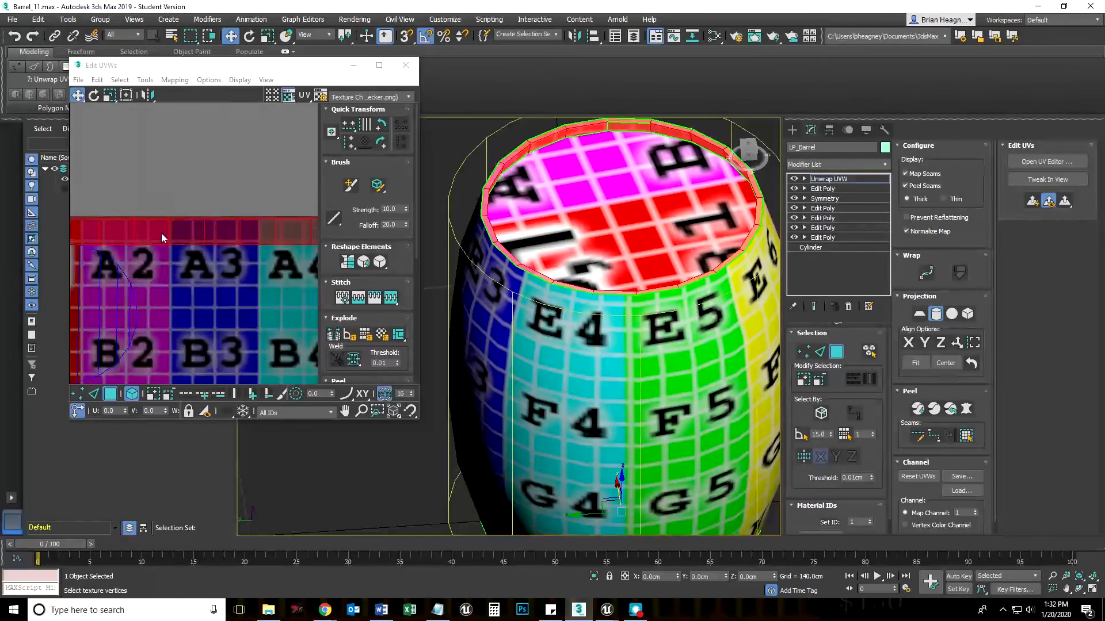
pyautogui.scroll(-10, 201, 232)
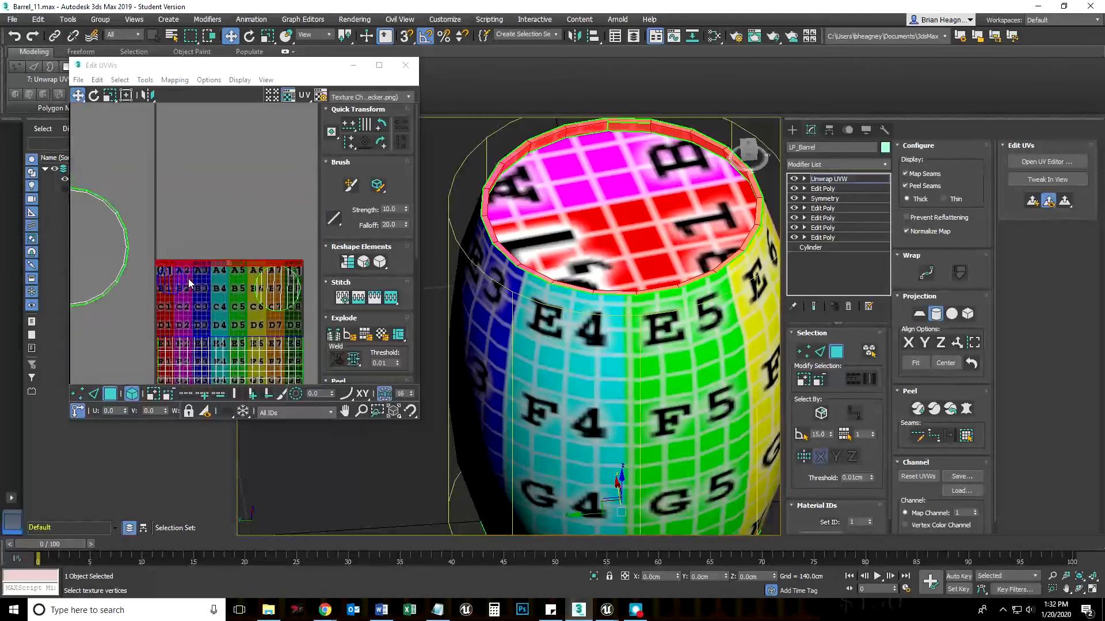
pyautogui.moveTo(188, 259); pyautogui.dragTo(194, 205, button='middle')
pyautogui.scroll(1, 200, 209)
pyautogui.scroll(2, 199, 213)
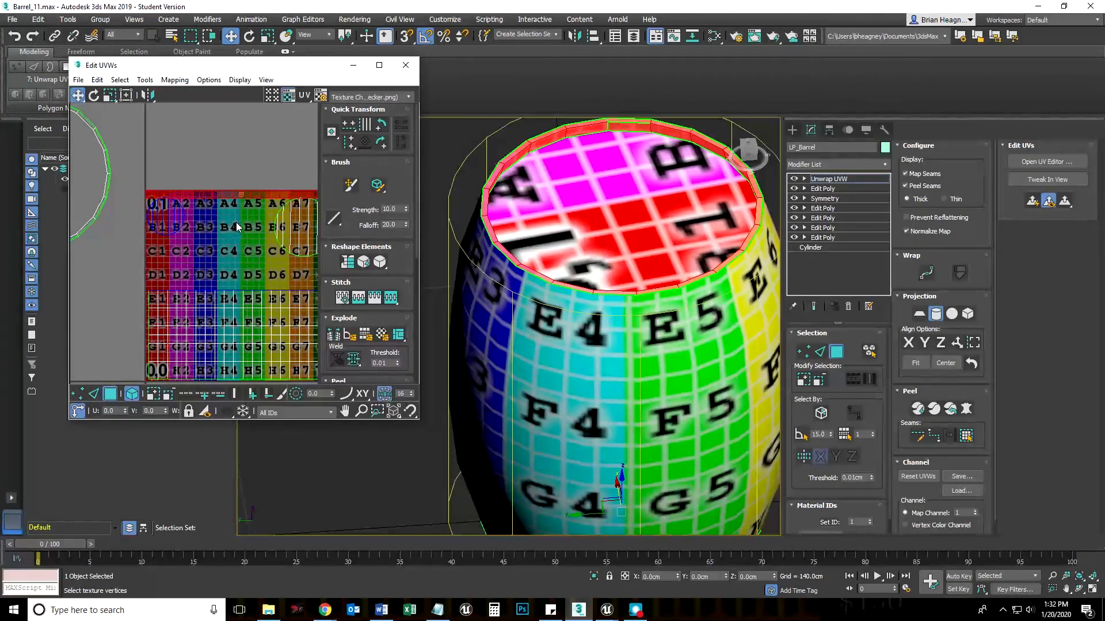
pyautogui.hotkey('ctrl', 'z')
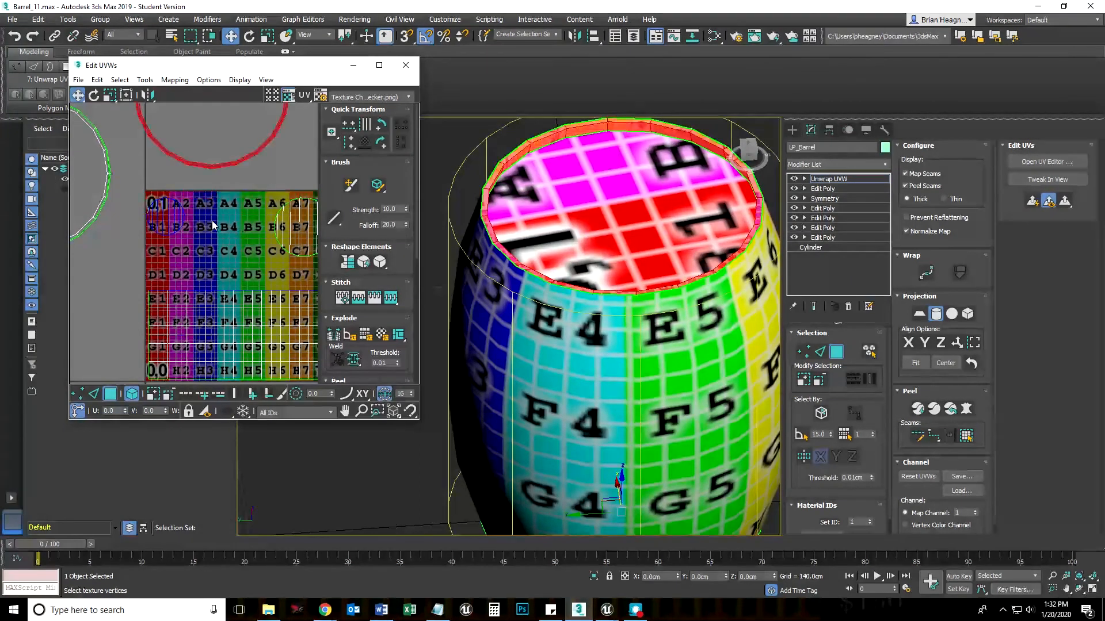
pyautogui.scroll(2, 166, 171)
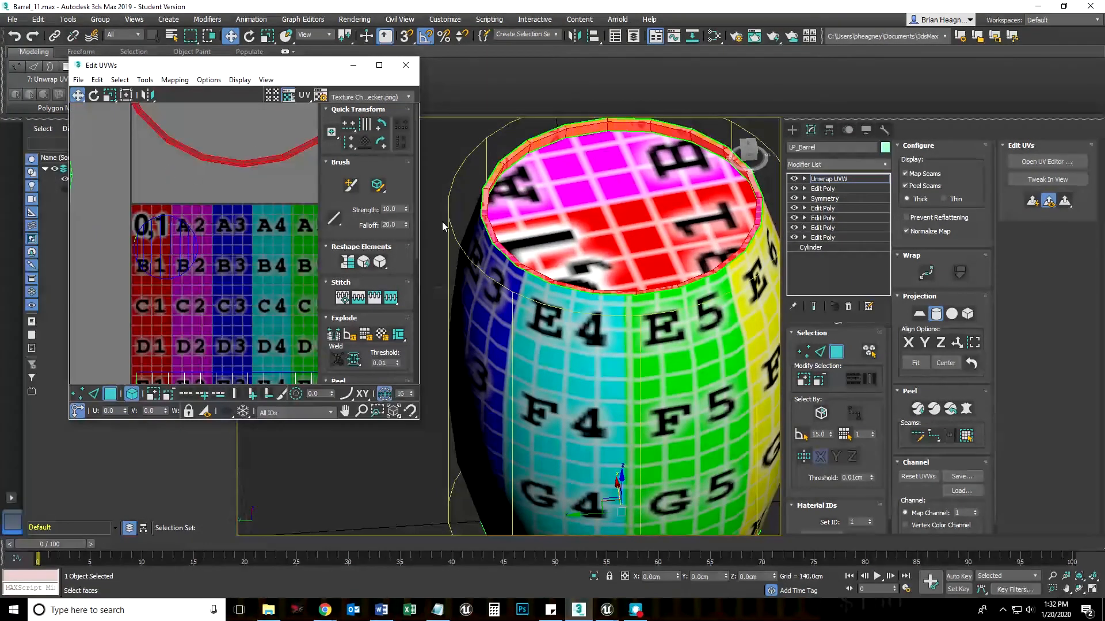
pyautogui.click(936, 314)
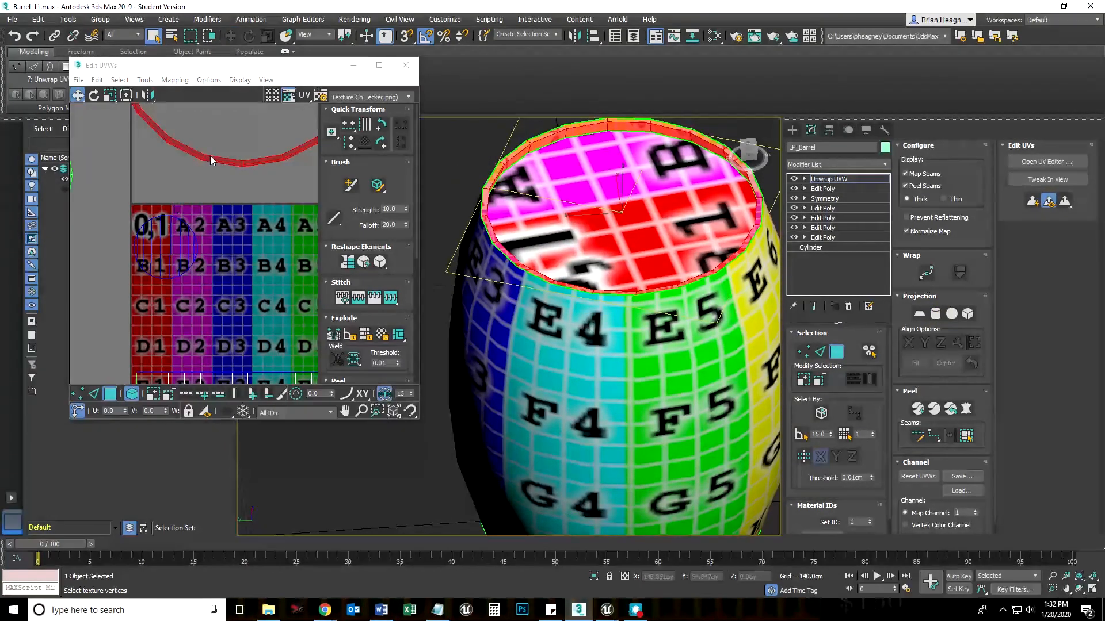
# Step: Reselect the top rim's whole ring and unroll it into a straight strip with a cylindrical projection
pyautogui.click(187, 184)
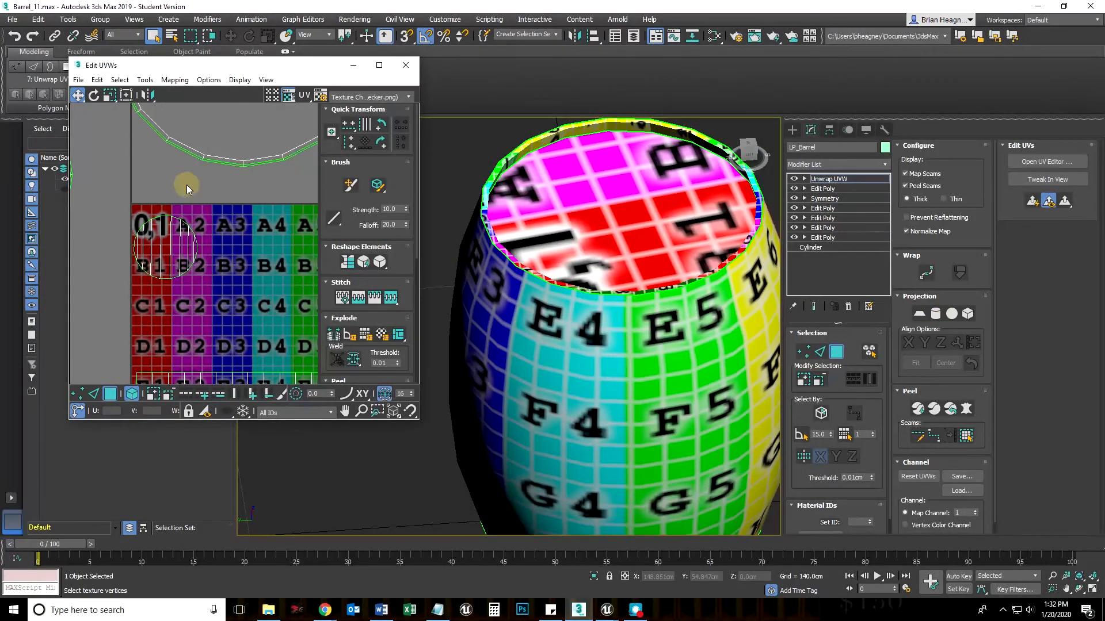
pyautogui.click(216, 161)
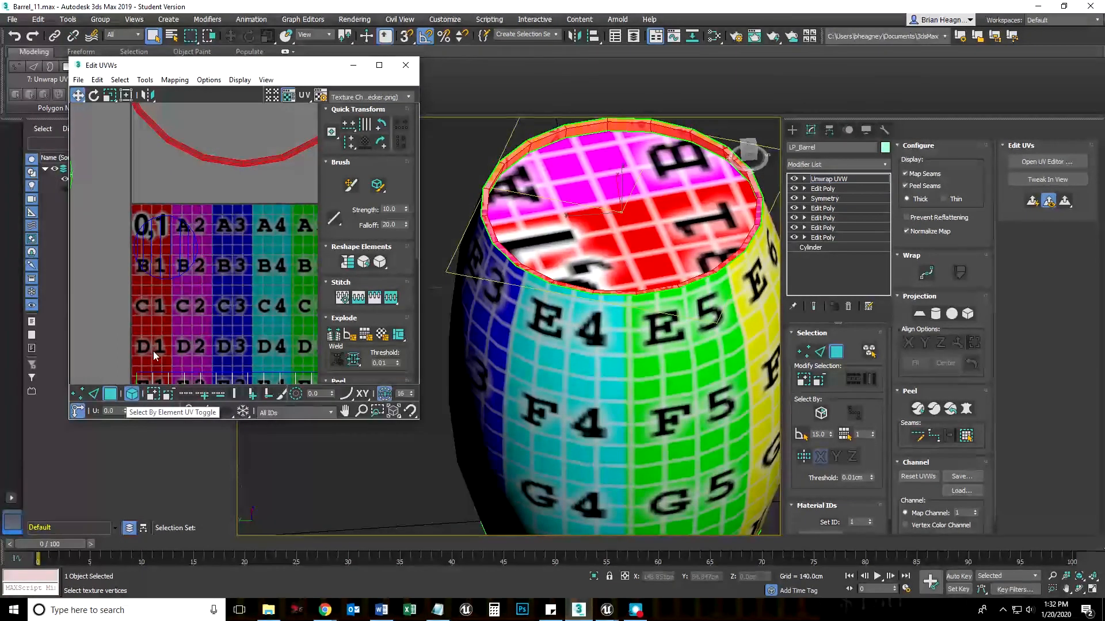
pyautogui.click(130, 395)
pyautogui.scroll(-4, 175, 221)
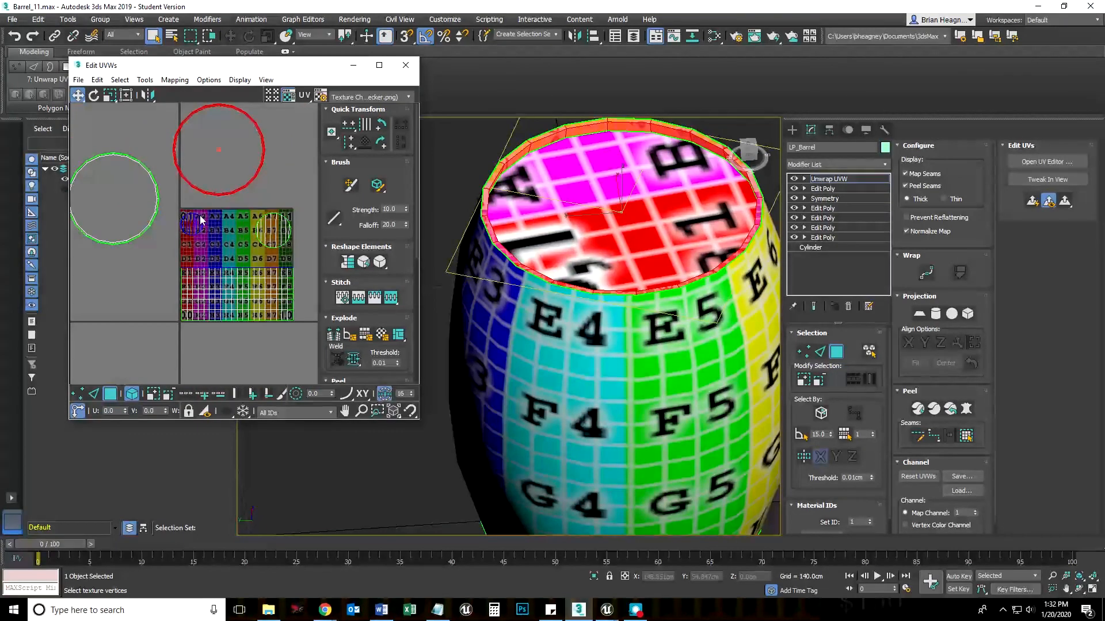
pyautogui.click(934, 313)
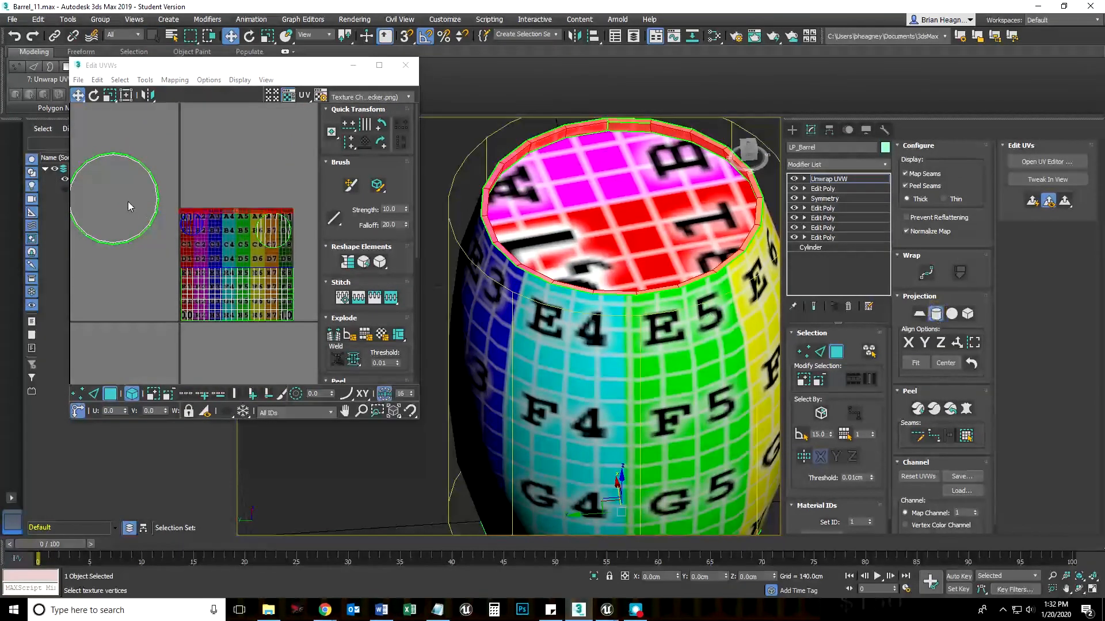
pyautogui.scroll(4, 156, 206)
pyautogui.scroll(3, 239, 233)
pyautogui.moveTo(238, 233); pyautogui.dragTo(130, 201, button='middle')
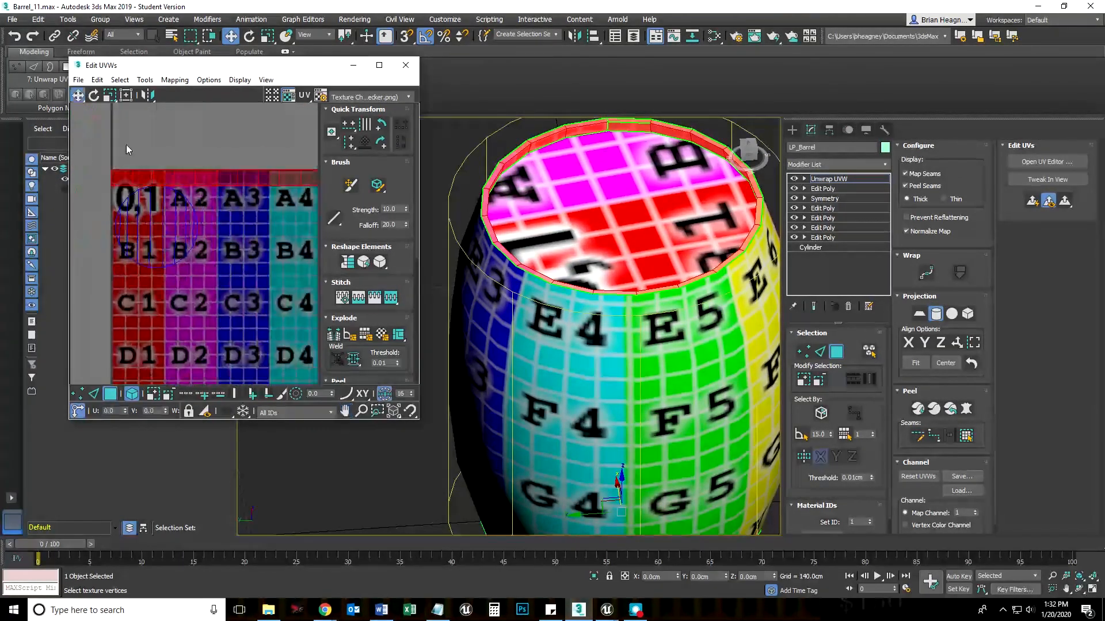
pyautogui.click(935, 316)
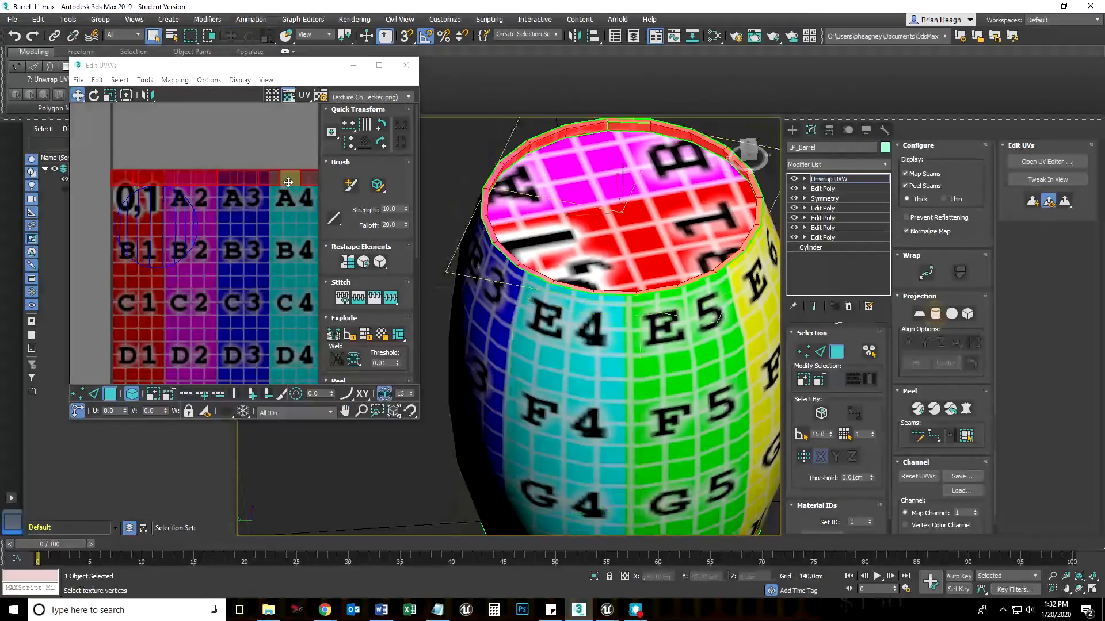
# Step: Move the top rim's strip down to the boundary between checker rows D and E and deselect it
pyautogui.moveTo(123, 183); pyautogui.dragTo(116, 378)
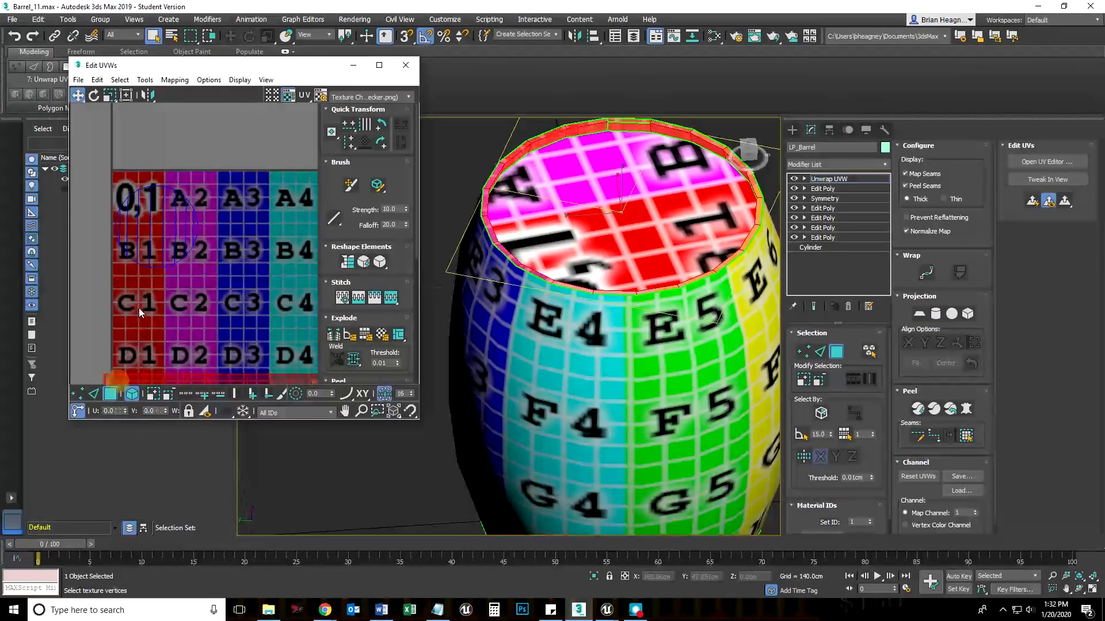
pyautogui.moveTo(116, 378); pyautogui.dragTo(136, 218, button='middle')
pyautogui.moveTo(136, 218); pyautogui.dragTo(136, 207)
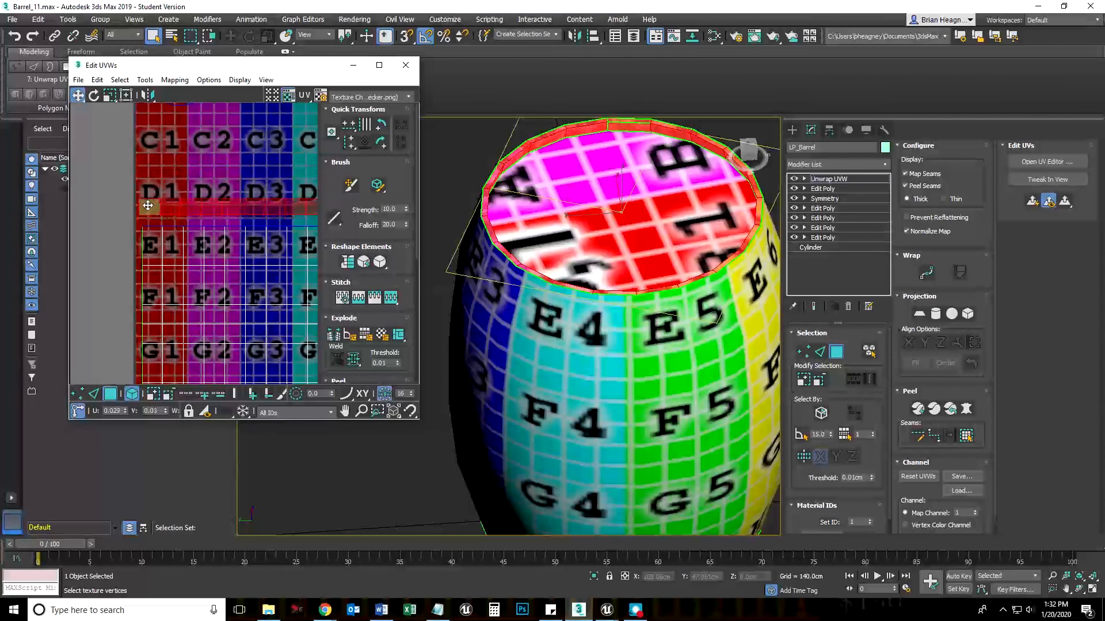
pyautogui.click(153, 192)
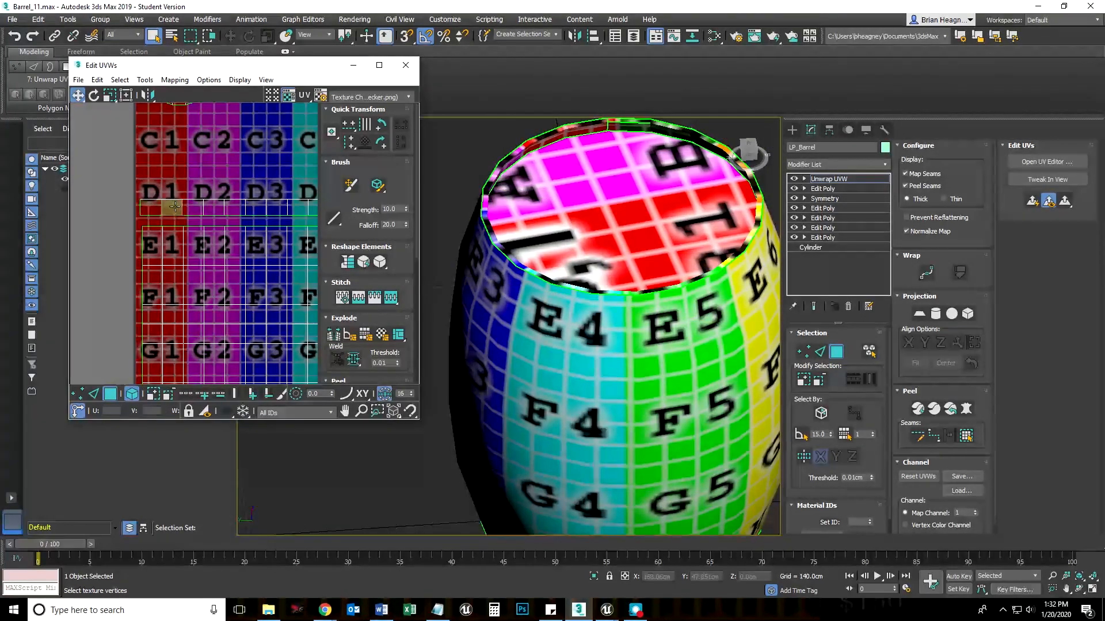
# Step: Select one face of the barrel's top rim and examine the checker along the rim up close
pyautogui.click(494, 178)
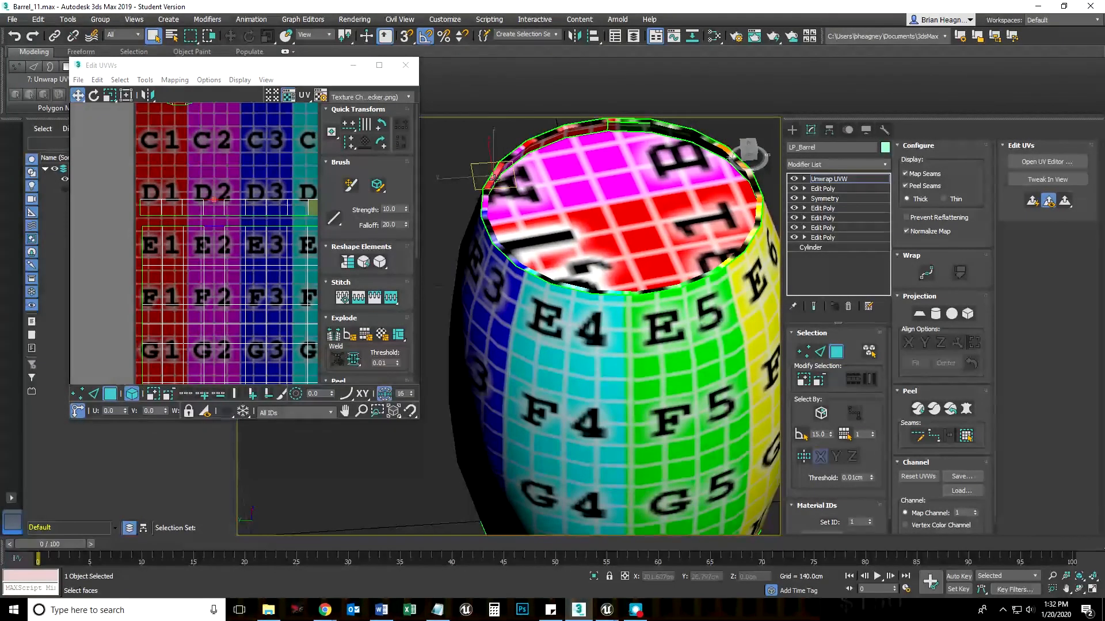
pyautogui.scroll(6, 498, 172)
pyautogui.scroll(-2, 492, 181)
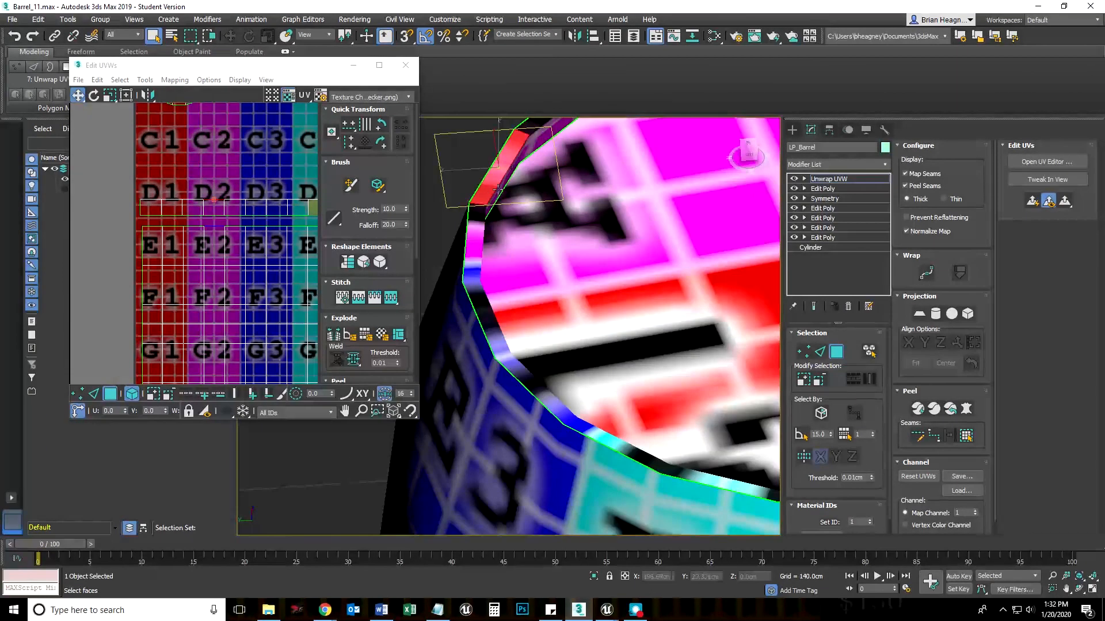
pyautogui.scroll(-4, 471, 259)
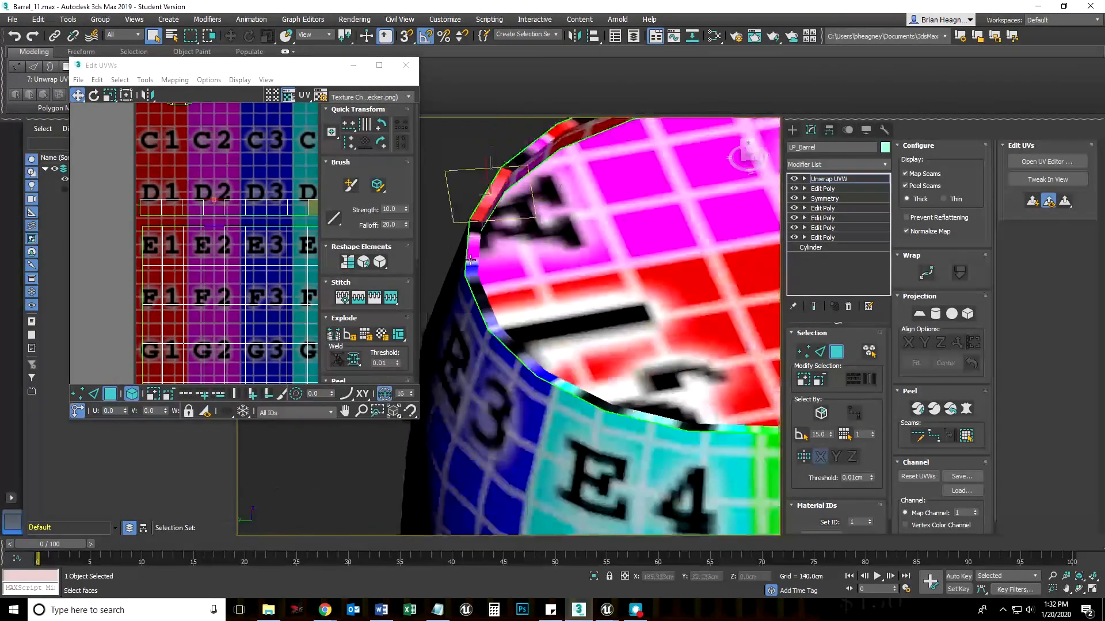